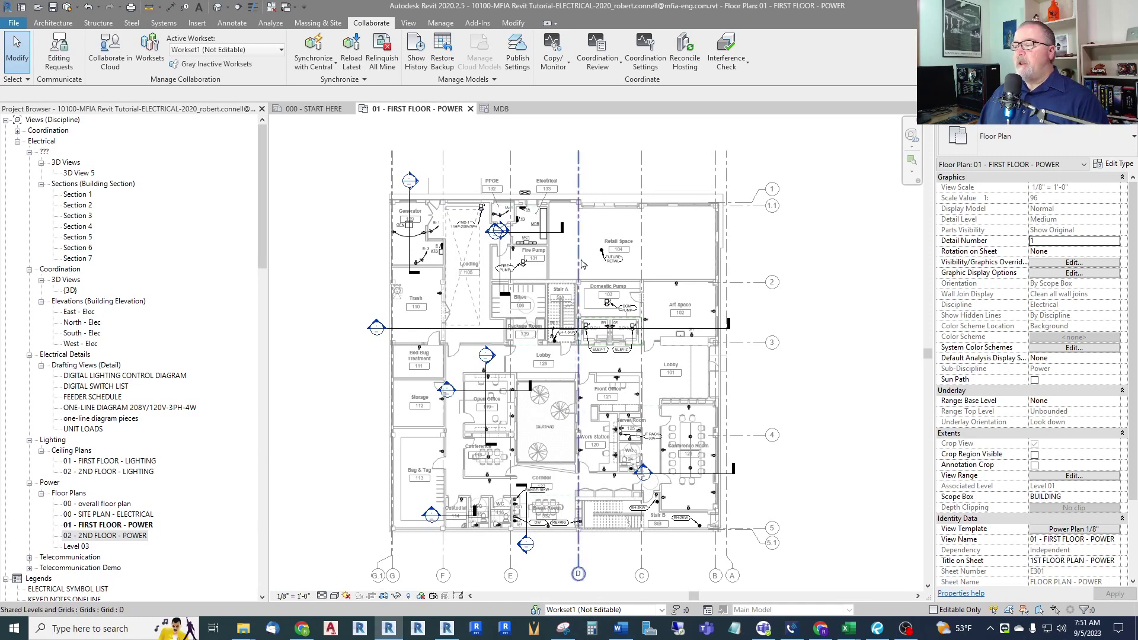
# - In the MDB panel schedule, make circuit 5 a spare described 'EXISTING 30 DAY LOAD'
pyautogui.scroll(3, 626, 232)
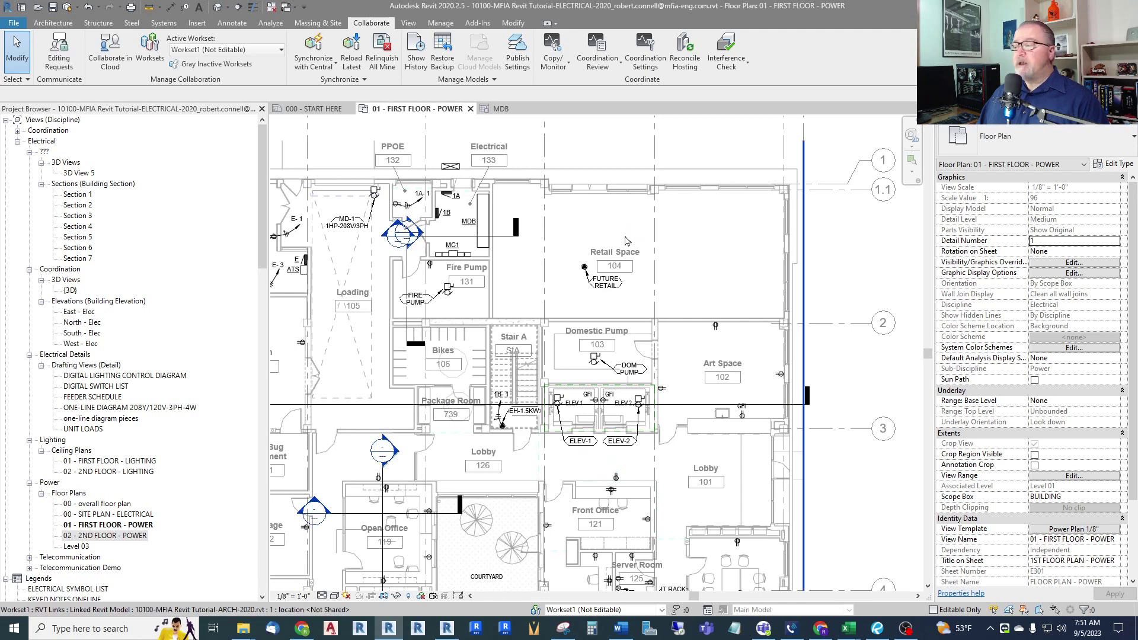
pyautogui.scroll(2, 620, 238)
pyautogui.scroll(2, 536, 298)
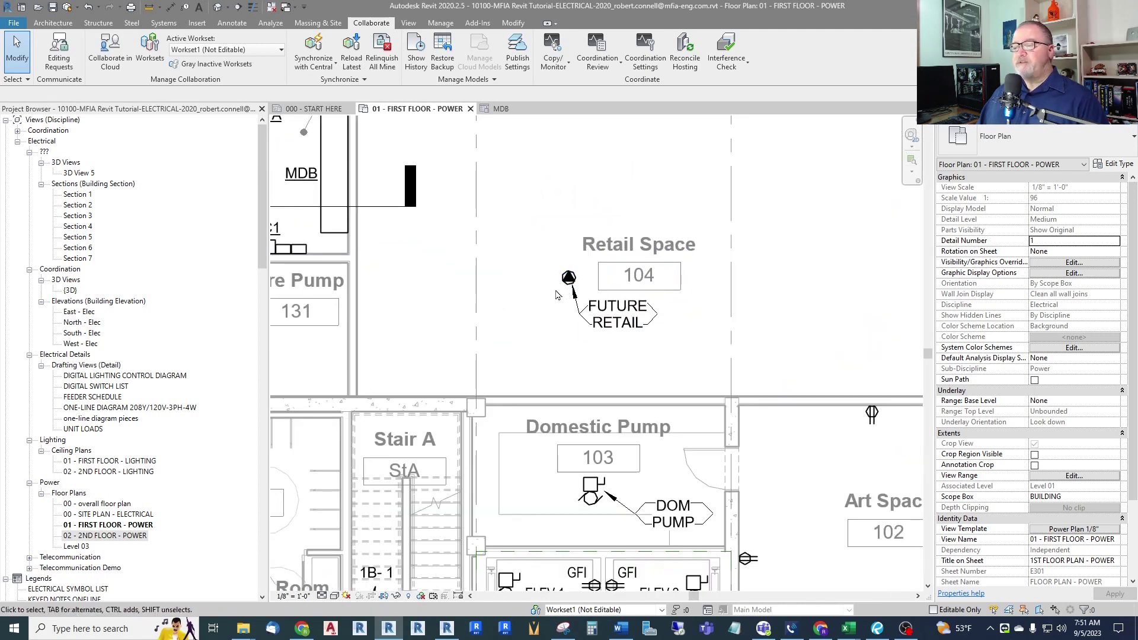
pyautogui.scroll(-4, 537, 296)
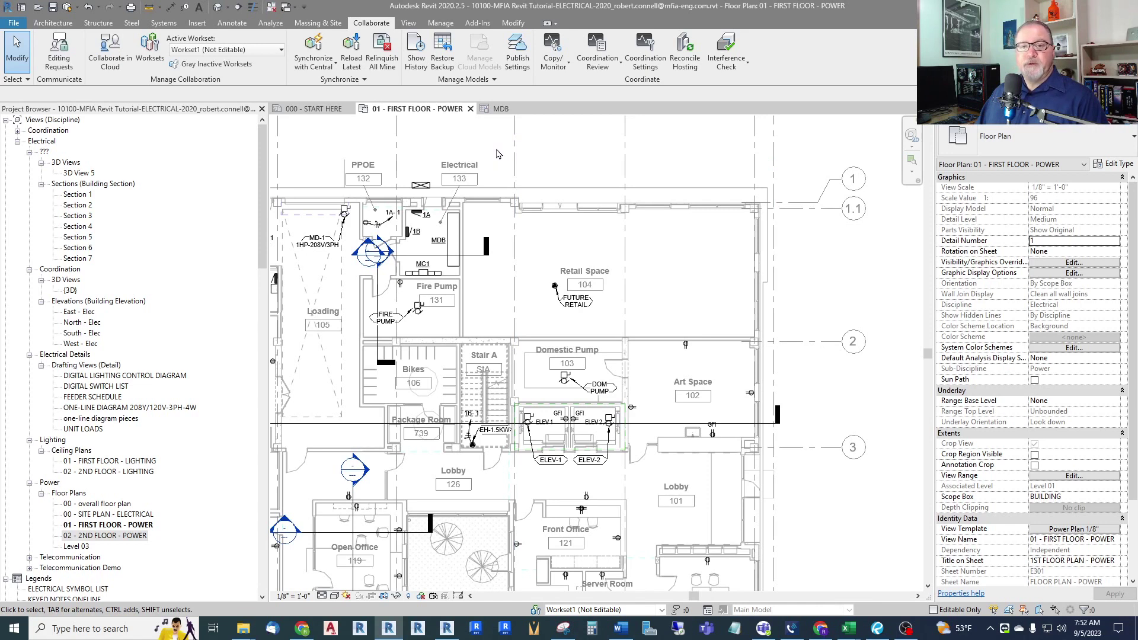
pyautogui.click(498, 112)
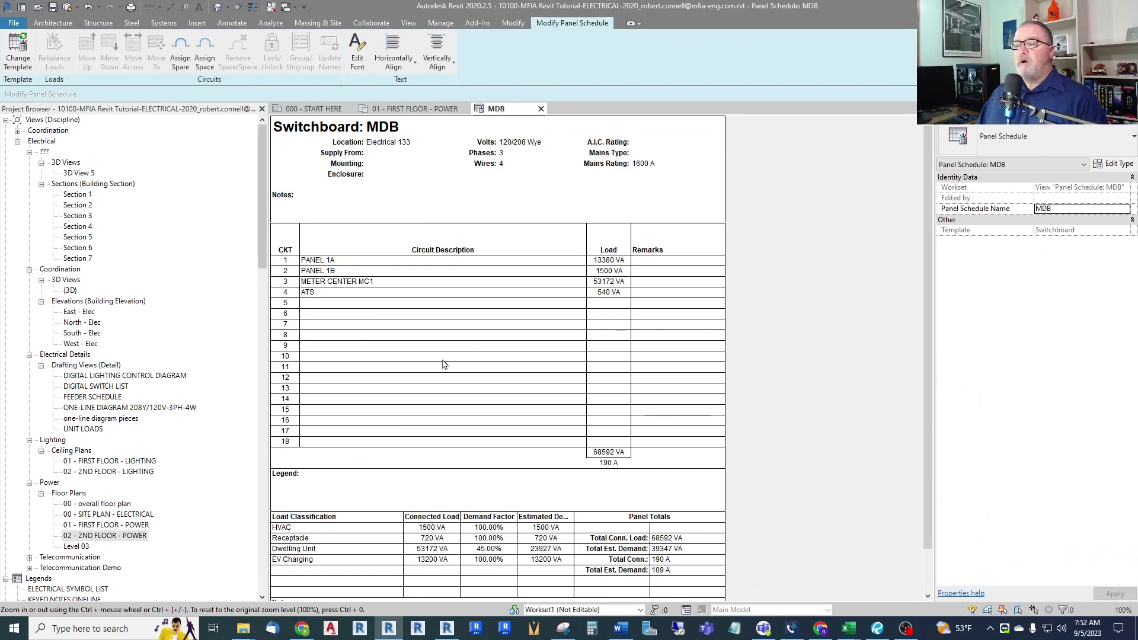
pyautogui.click(329, 306)
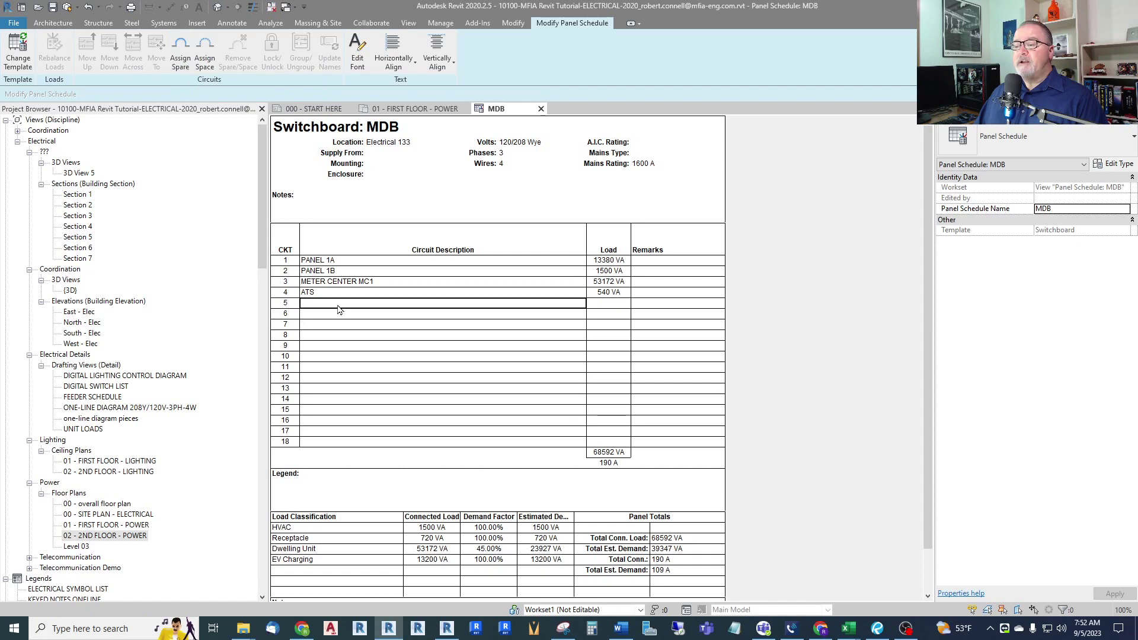
pyautogui.click(181, 52)
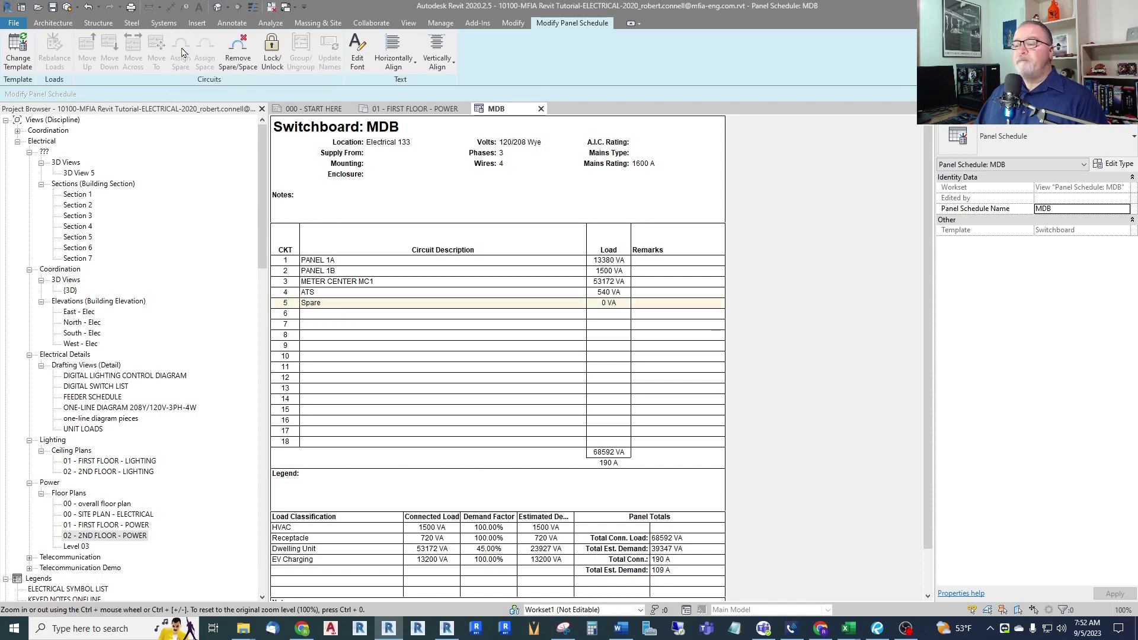
pyautogui.doubleClick(342, 304)
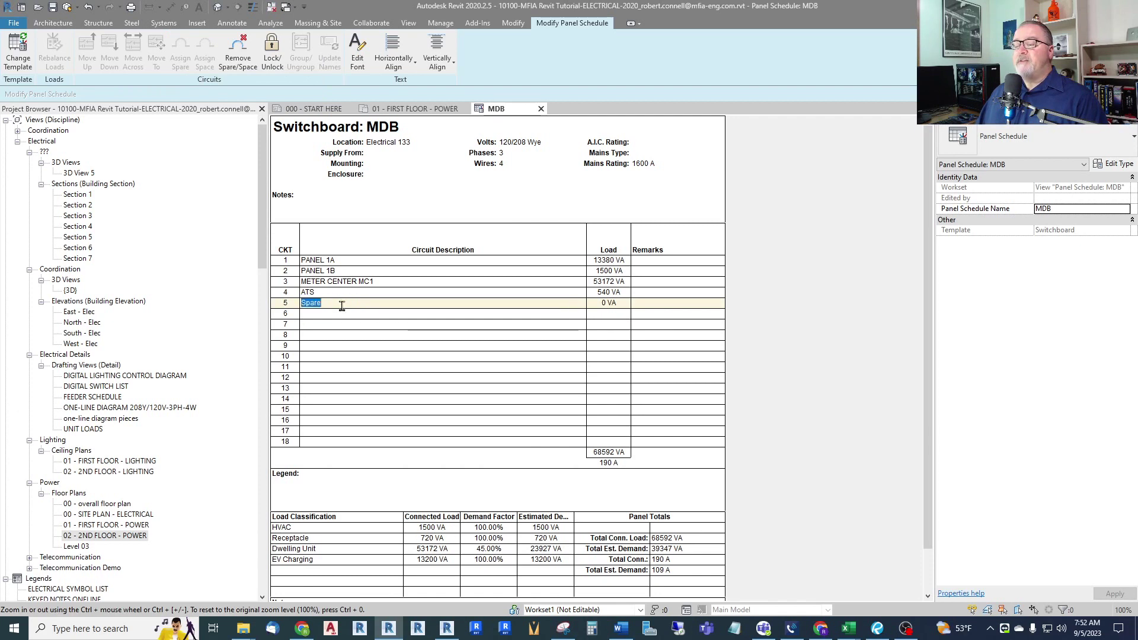
pyautogui.write('E')
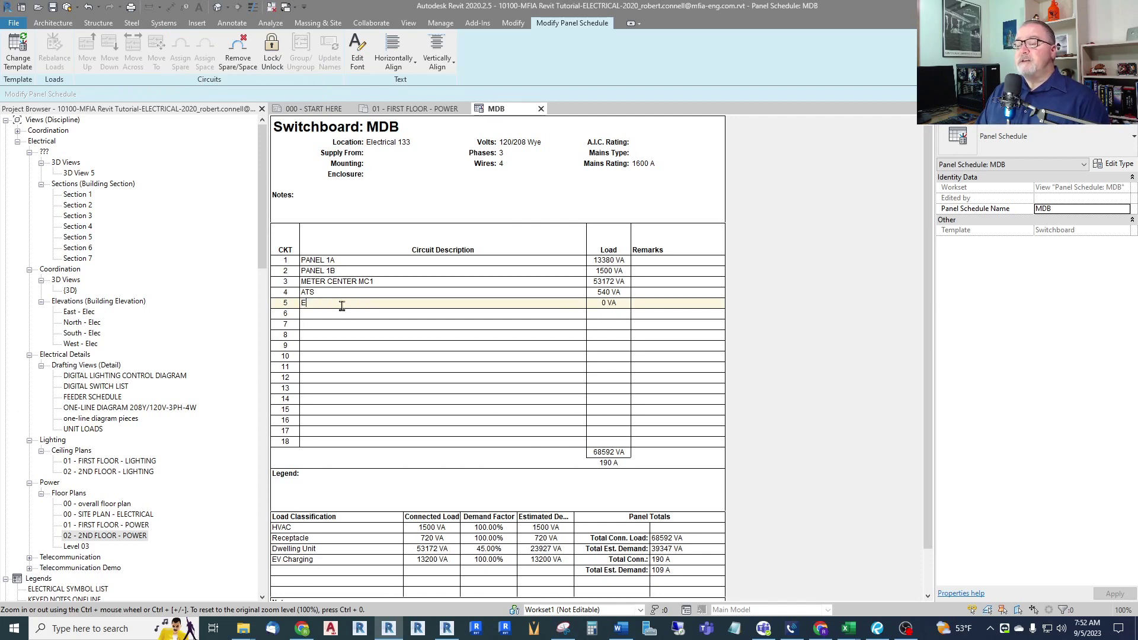
pyautogui.write('XISTING 30 DAY LOAD')
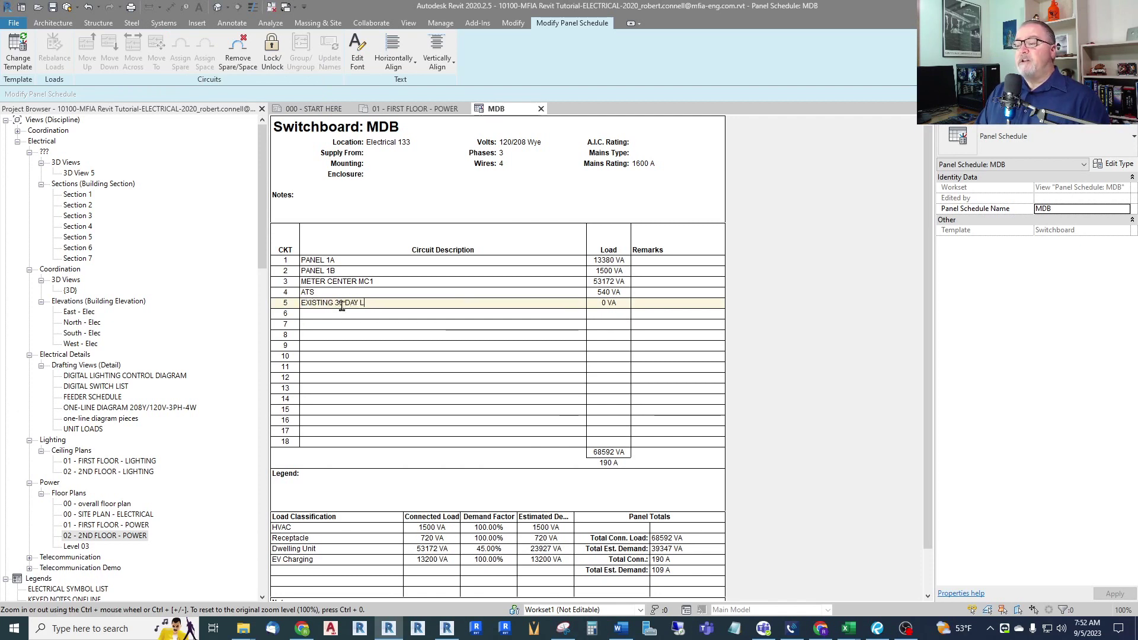
pyautogui.click(343, 311)
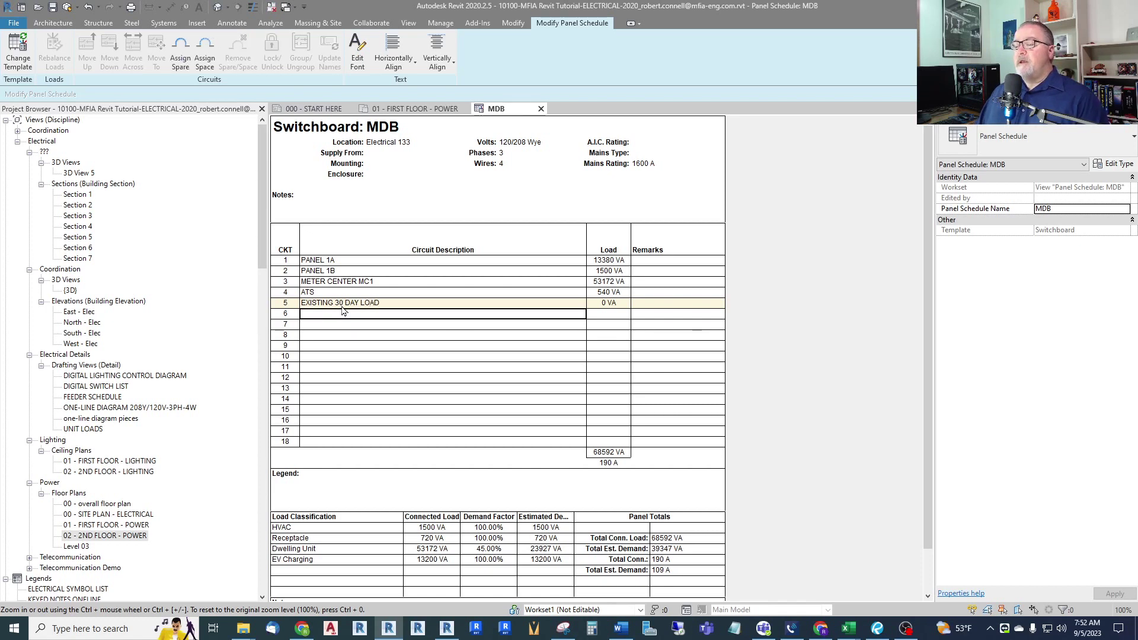
# - Set circuit 5's load to 27000 VA and remove its spare status
pyautogui.click(626, 302)
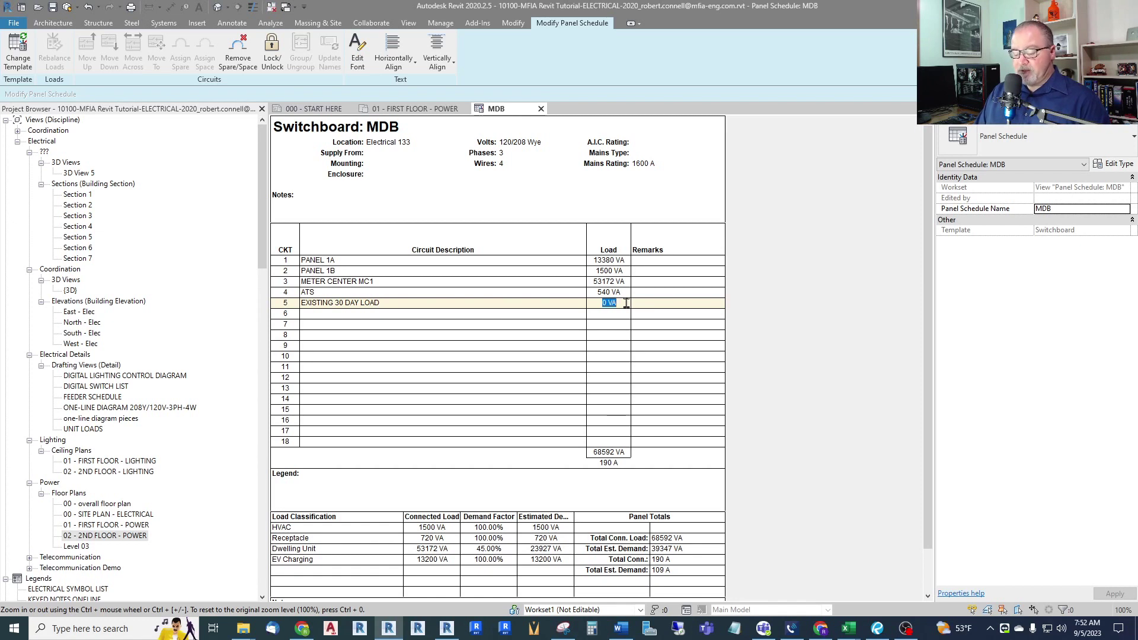
pyautogui.write('27')
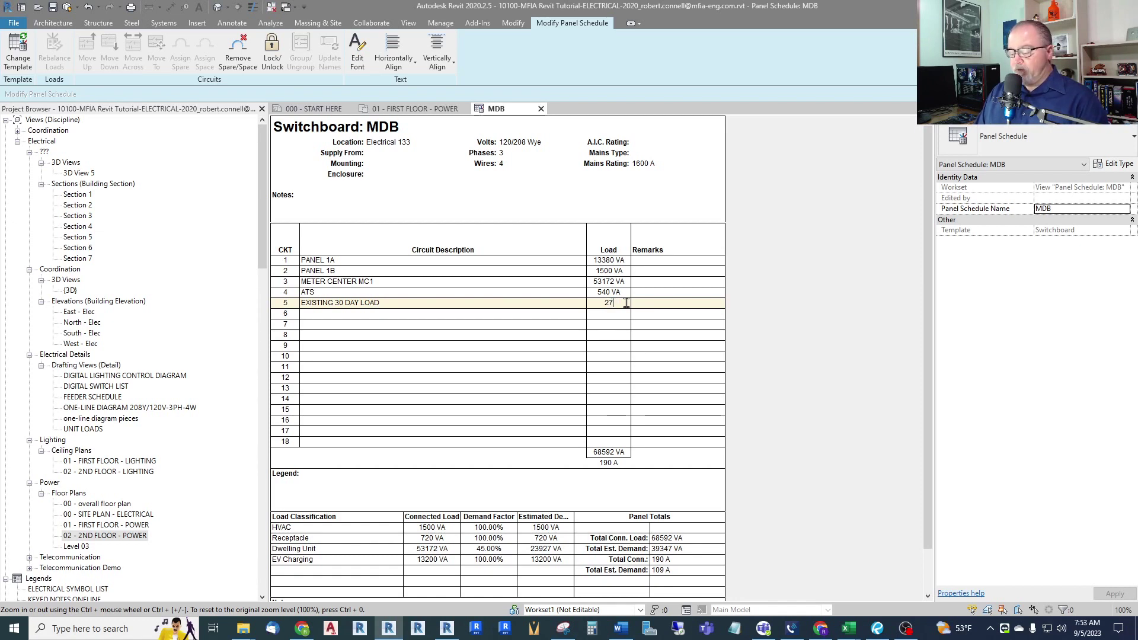
pyautogui.write('000')
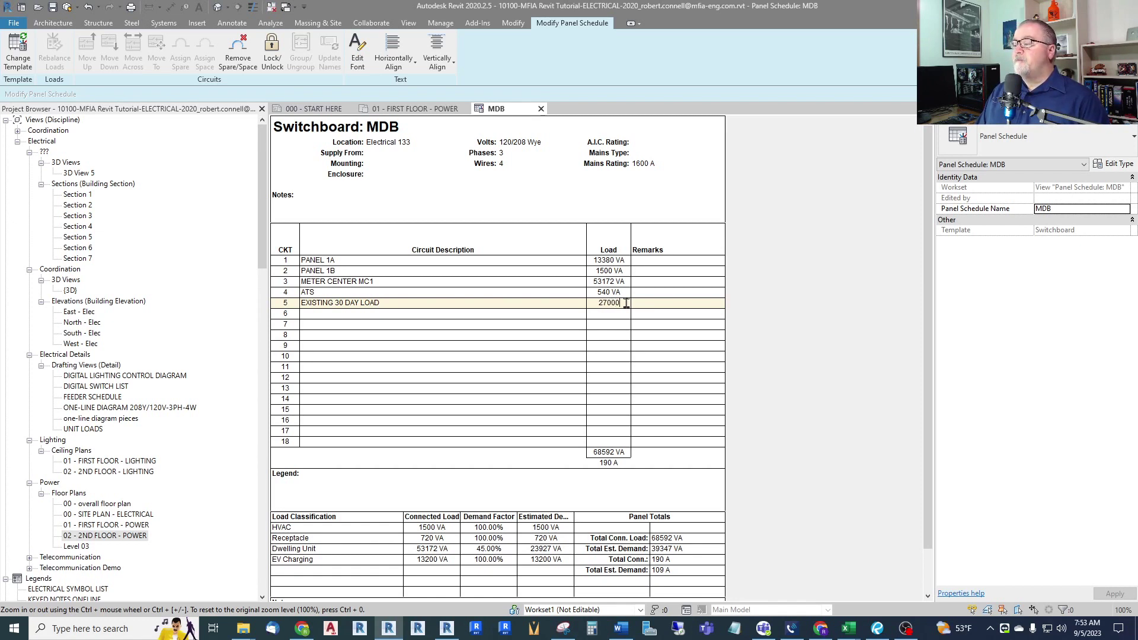
pyautogui.press('Return')
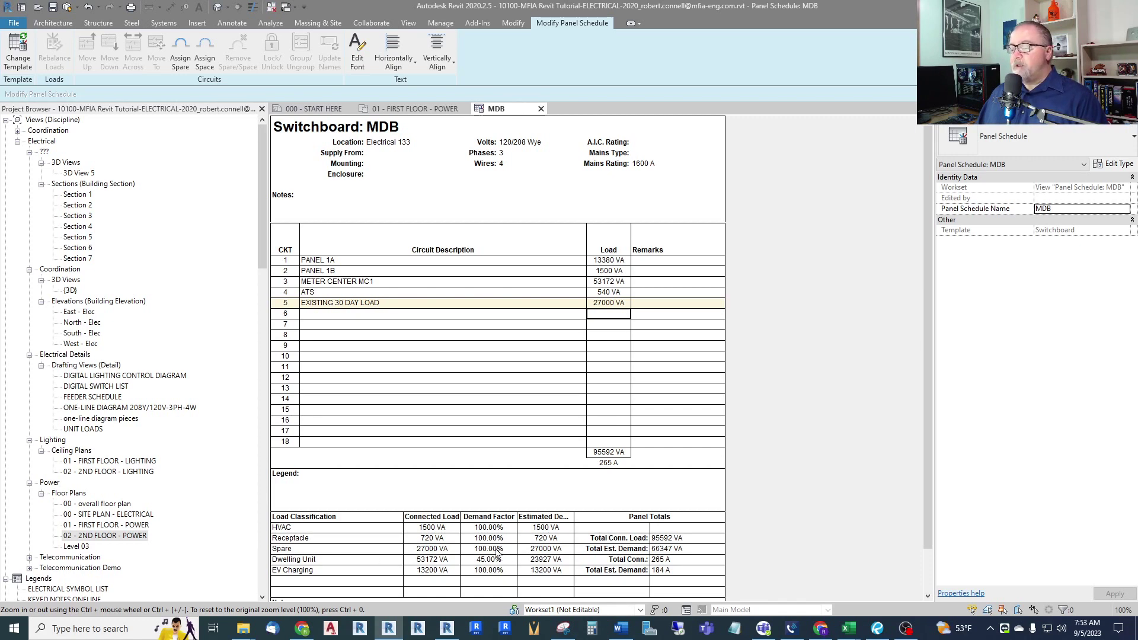
pyautogui.click(495, 549)
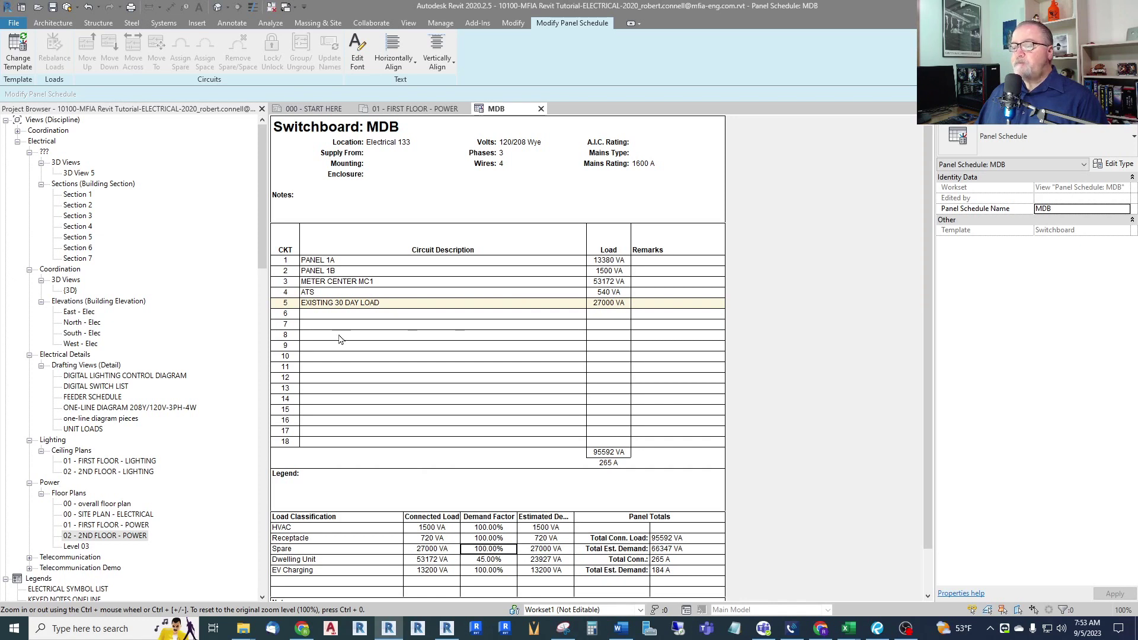
pyautogui.click(318, 551)
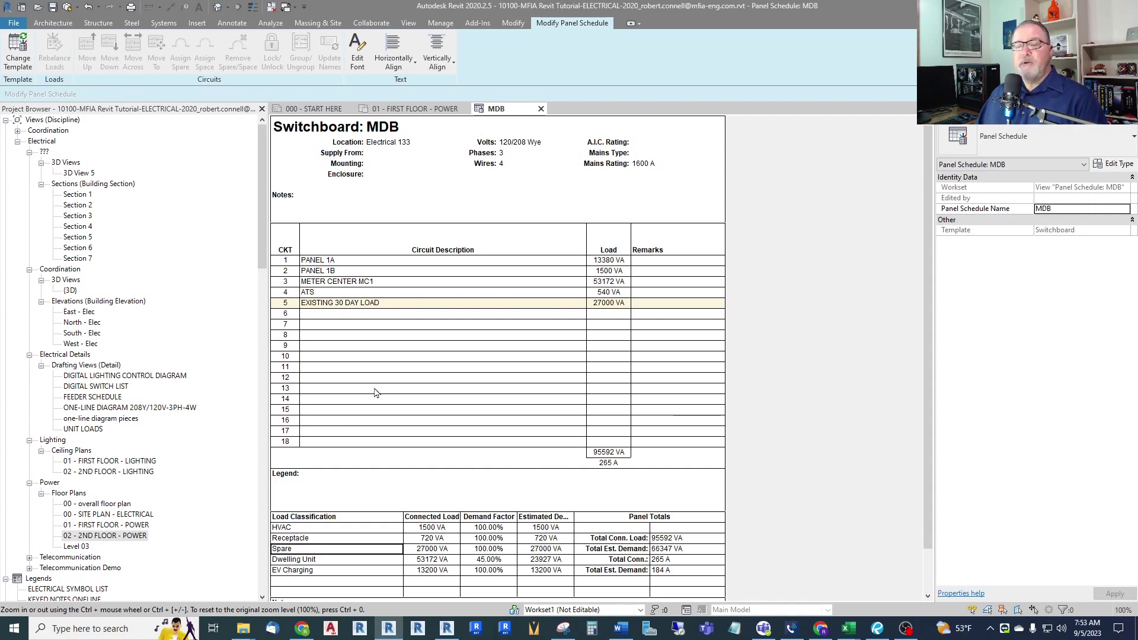
pyautogui.click(405, 303)
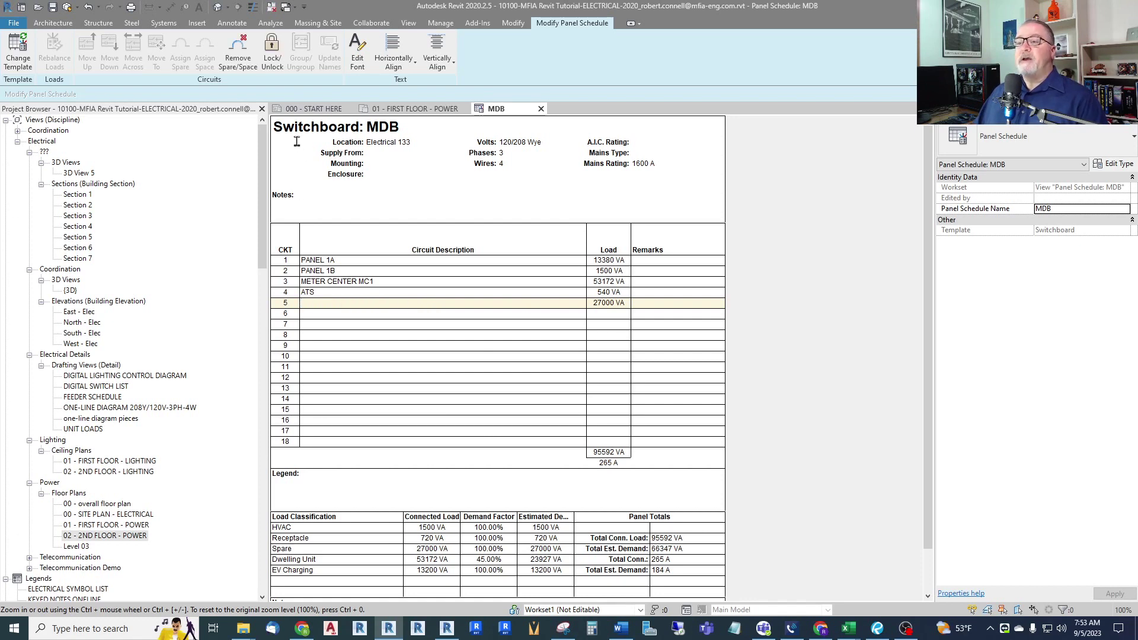
pyautogui.click(240, 57)
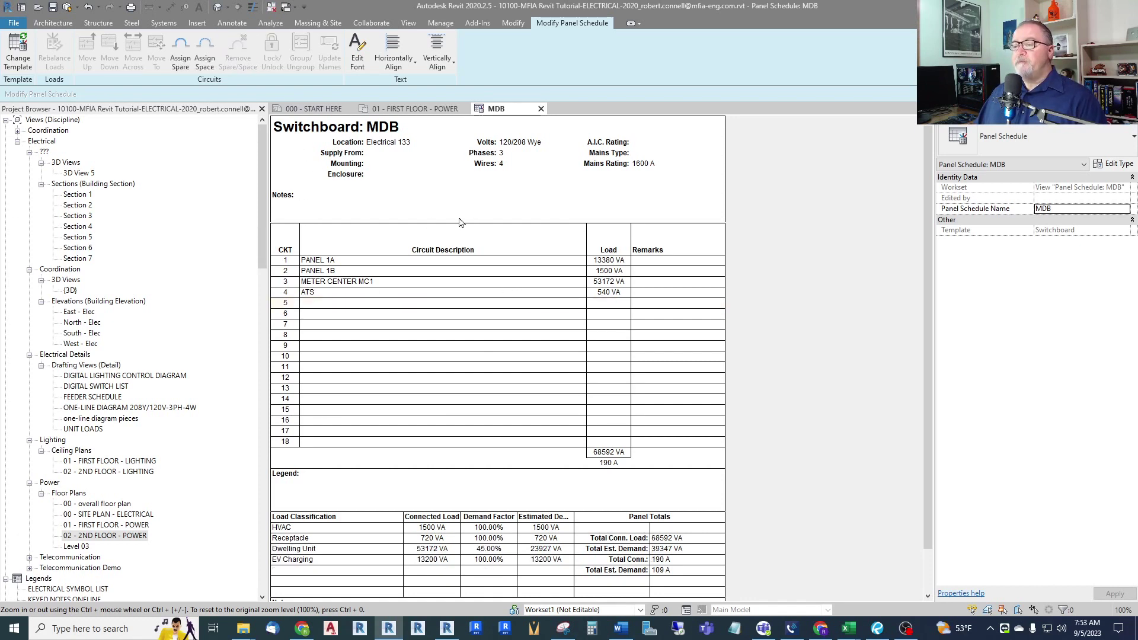
# - Back on the first-floor power plan, remove the Retail Space room tag and future retail equipment connection
pyautogui.click(415, 109)
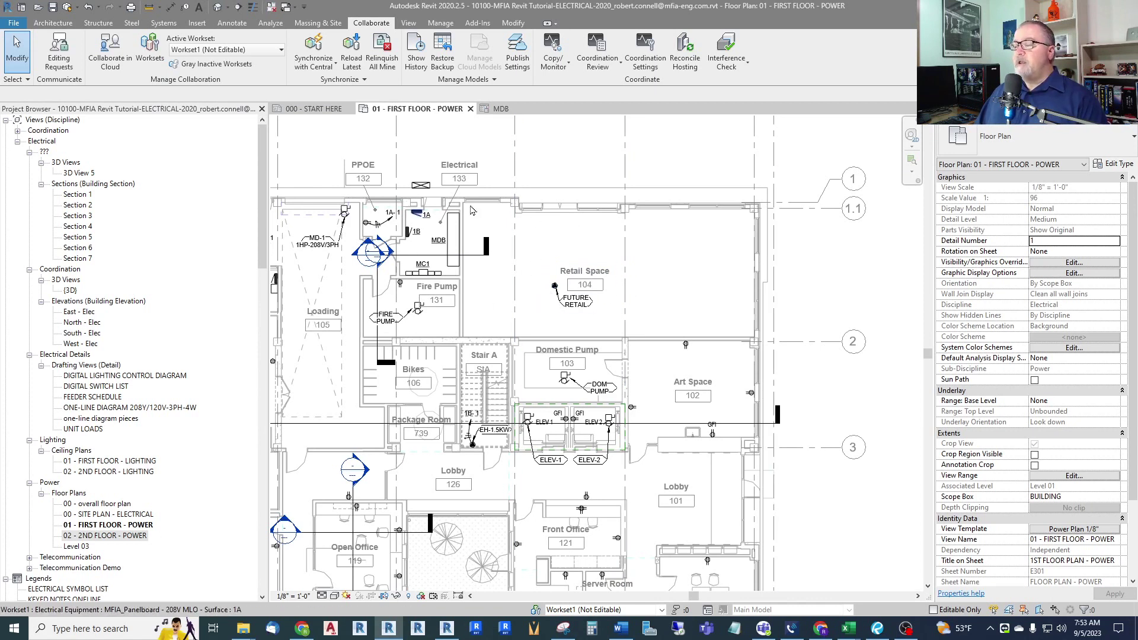
pyautogui.scroll(3, 598, 214)
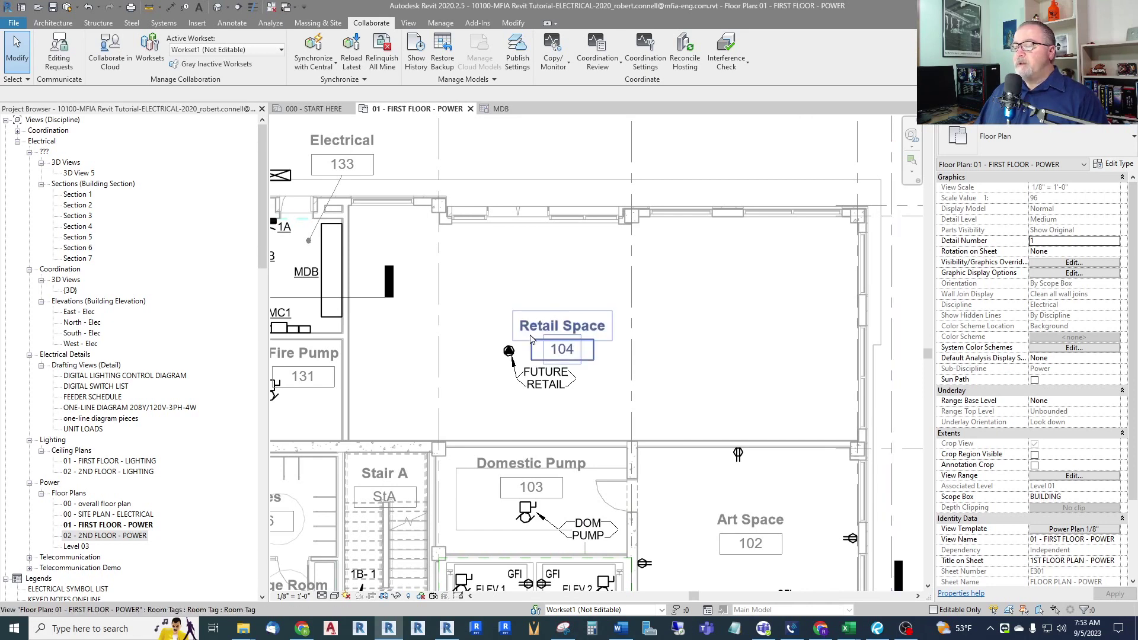
pyautogui.click(563, 329)
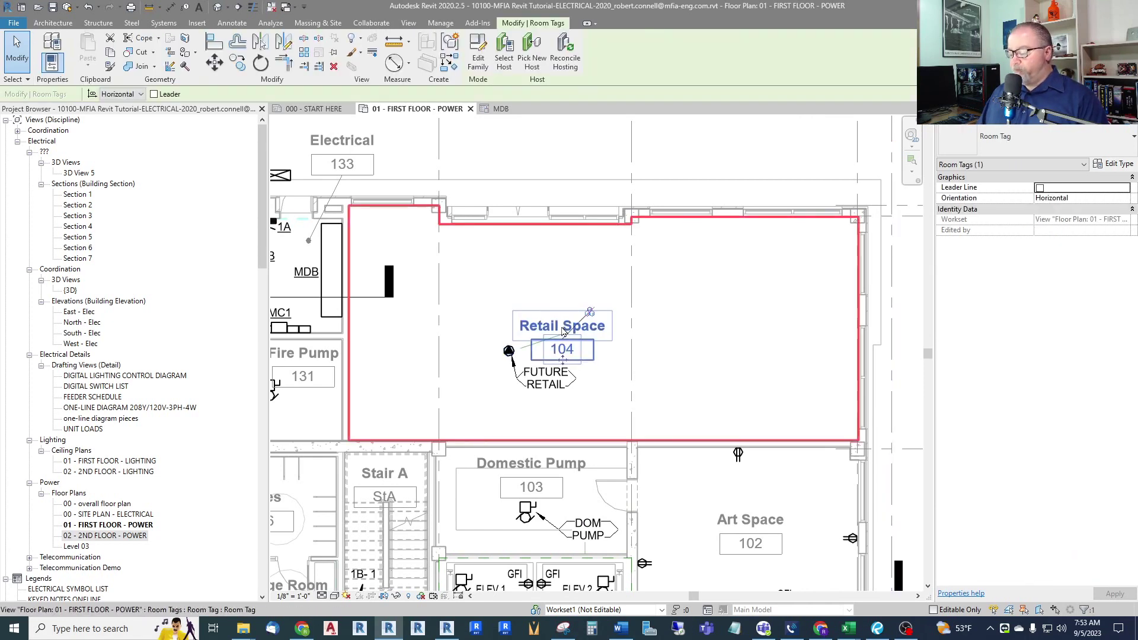
pyautogui.press('Delete')
pyautogui.click(516, 350)
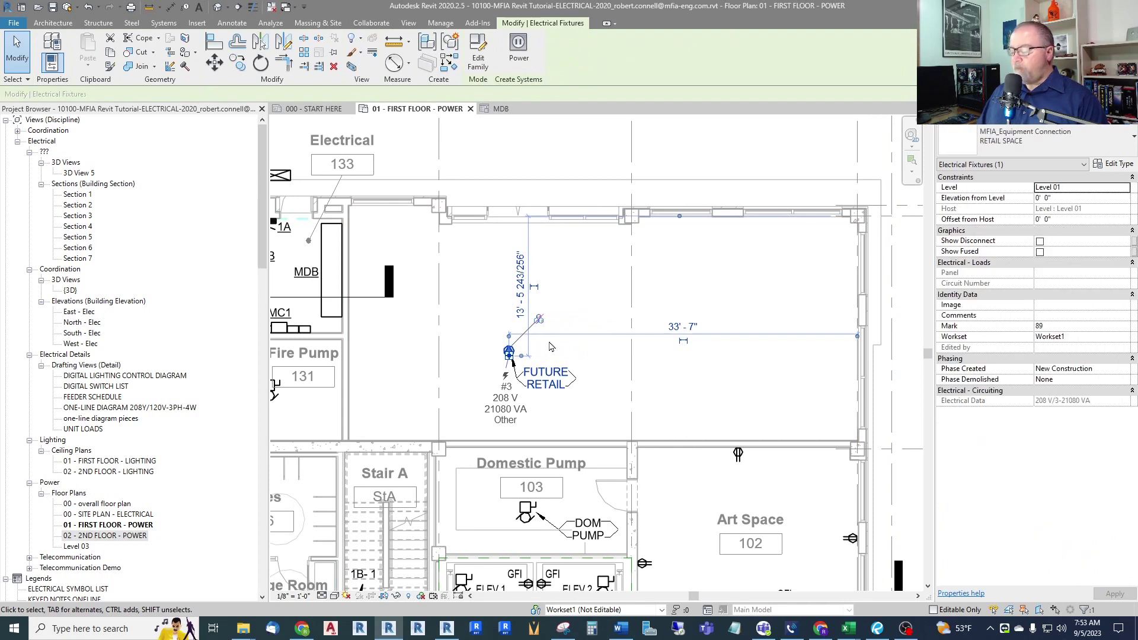
pyautogui.press('Escape')
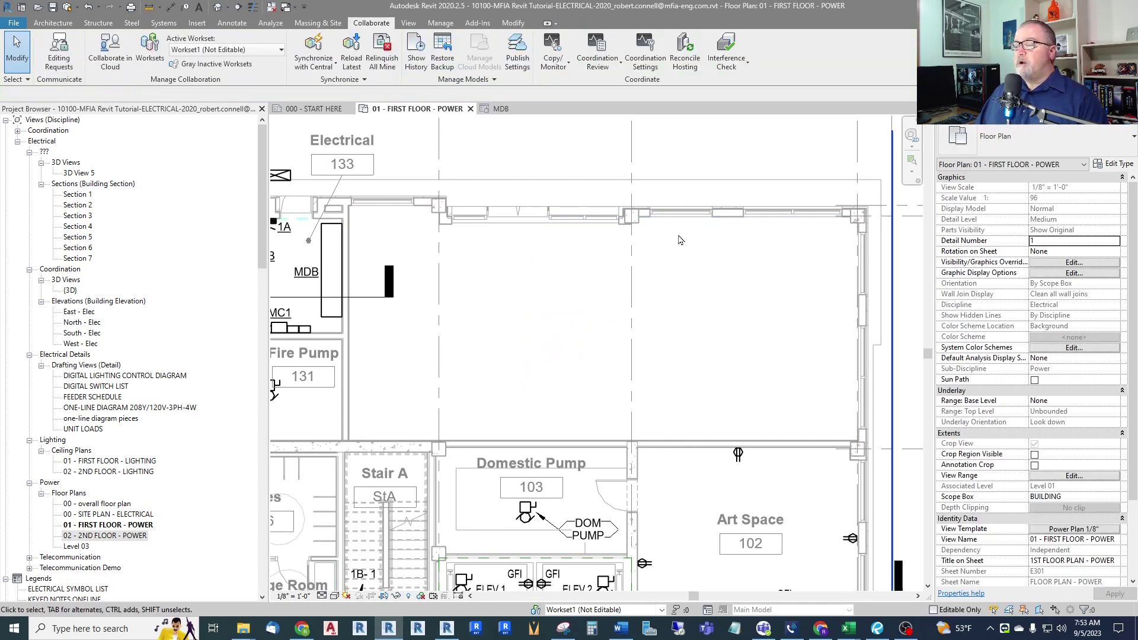
# - Place an EXISTING AREA text note inside the former retail room
pyautogui.press('t')
pyautogui.press('x')
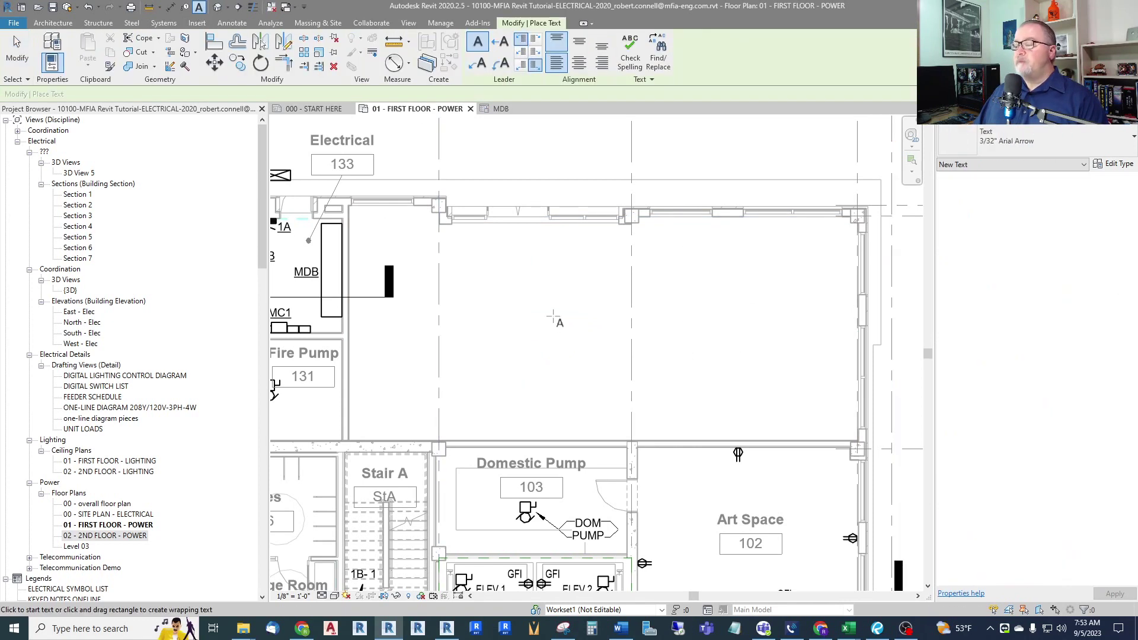
pyautogui.click(555, 320)
pyautogui.write('EXIST')
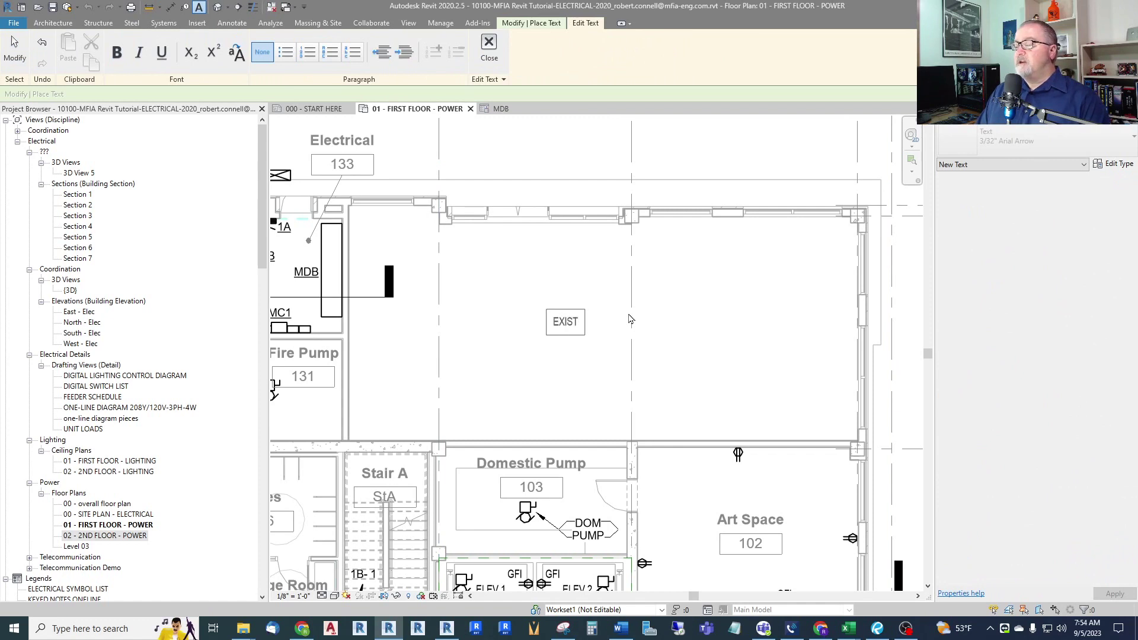
pyautogui.write('ING AREA')
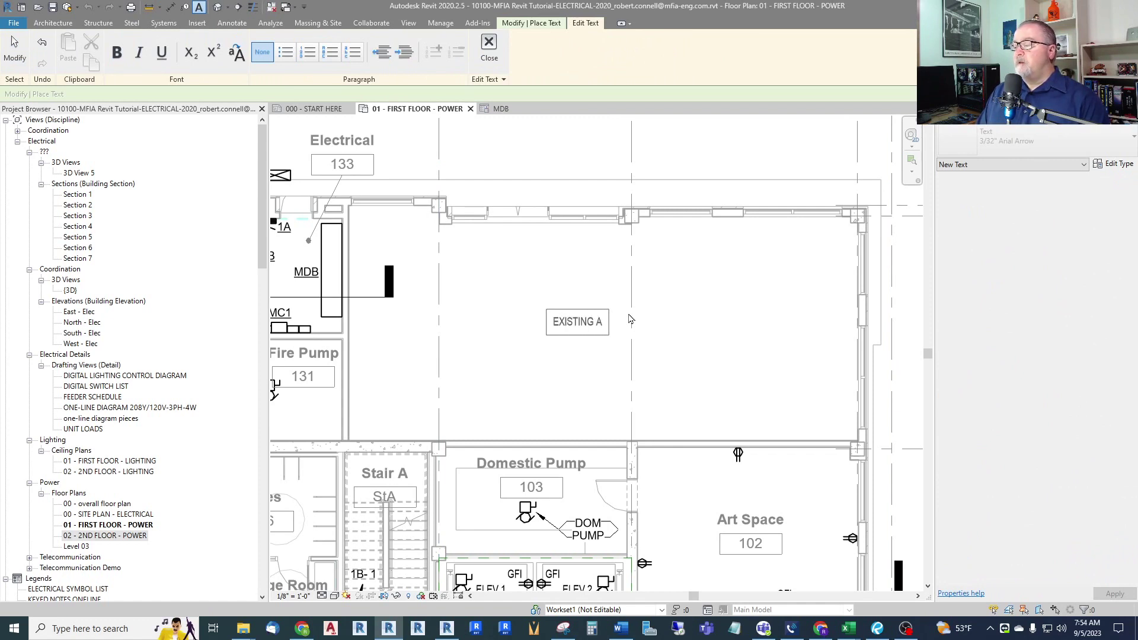
pyautogui.click(682, 283)
pyautogui.press('Escape')
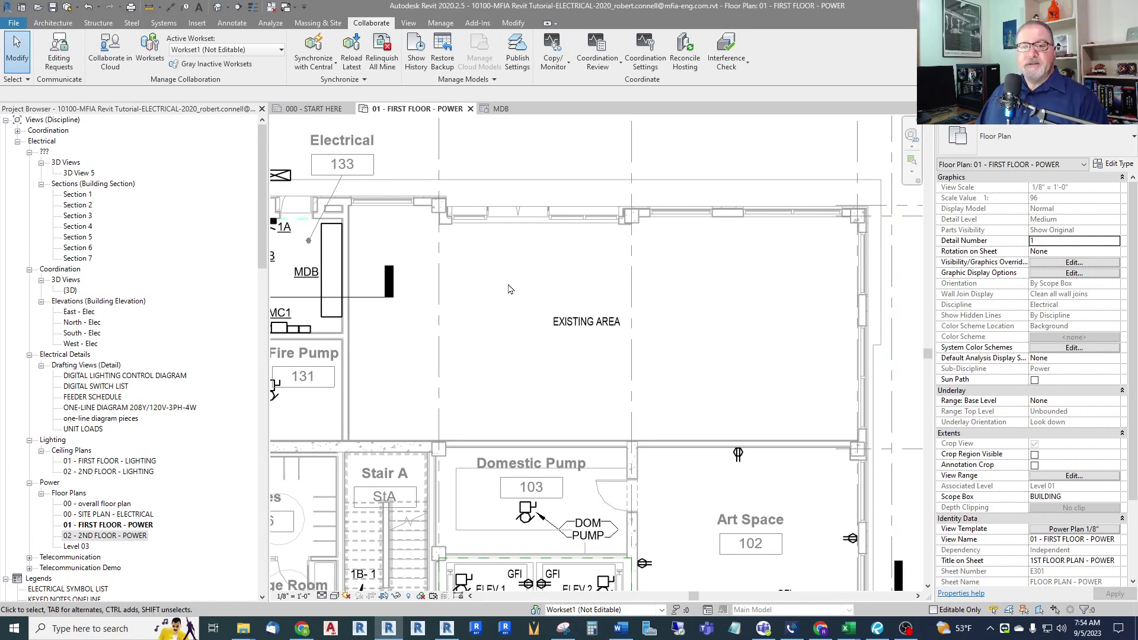
pyautogui.scroll(-3, 533, 272)
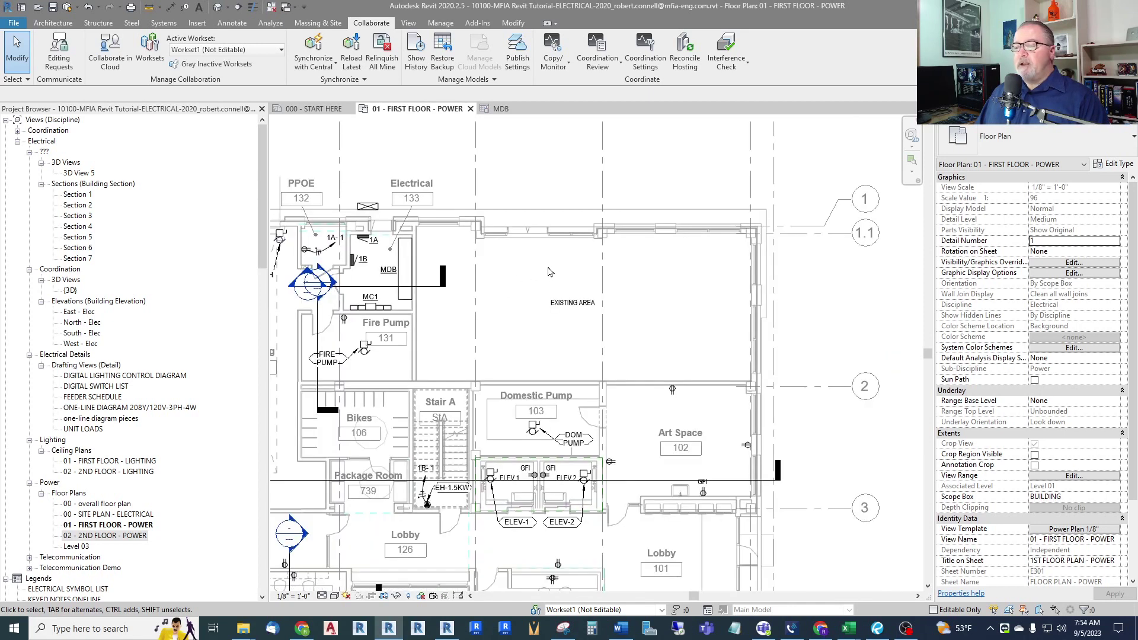
pyautogui.scroll(2, 515, 282)
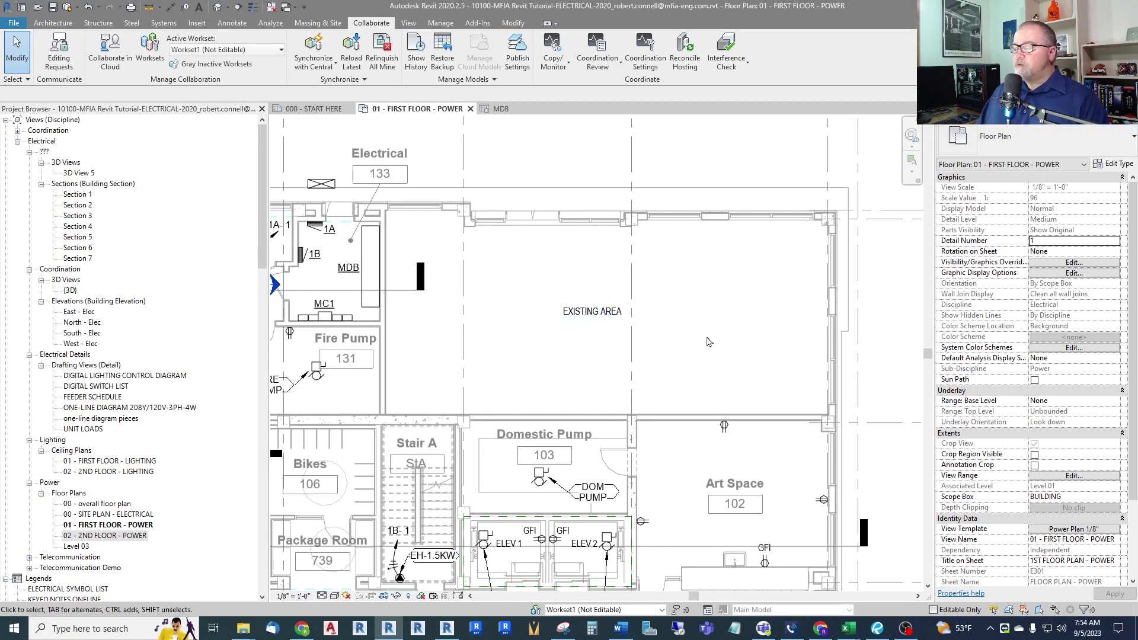
pyautogui.scroll(-3, 1038, 423)
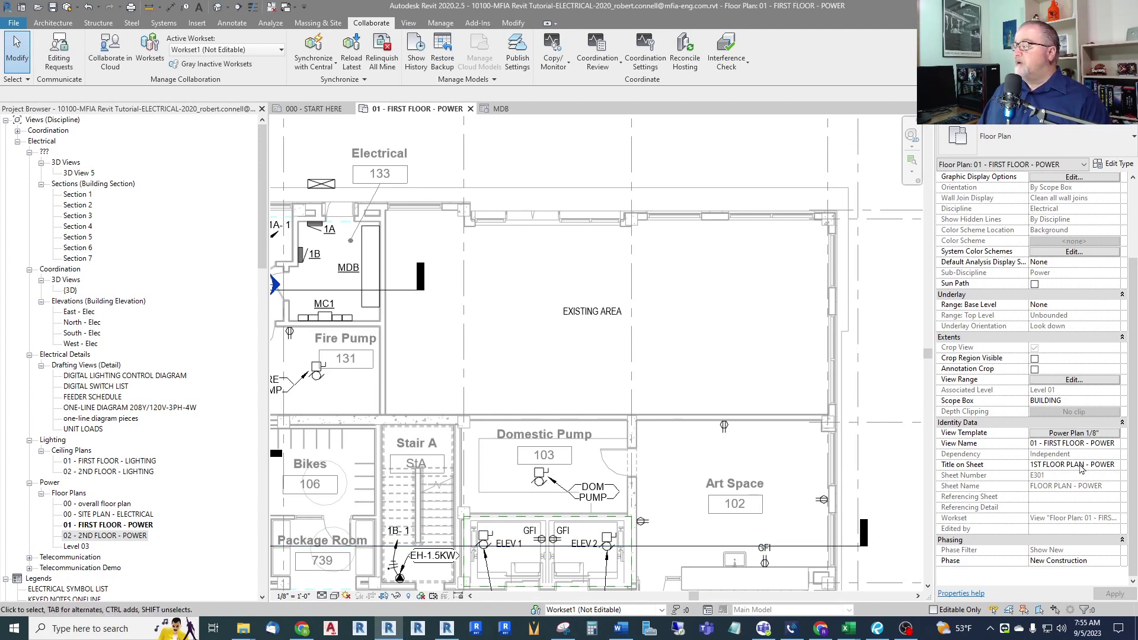
pyautogui.click(1076, 433)
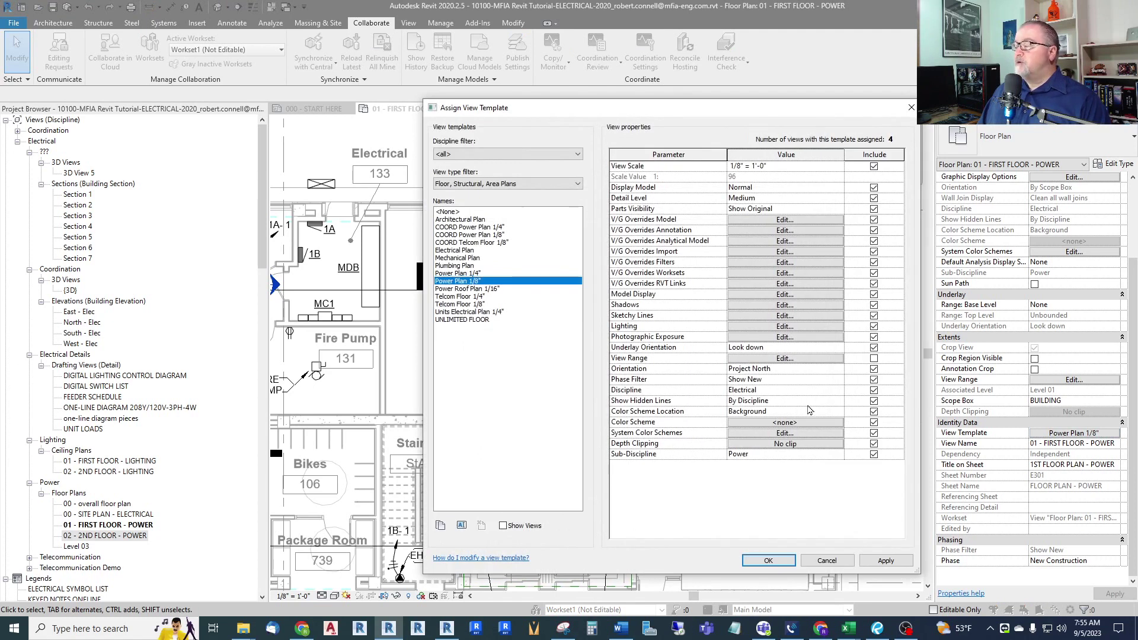
pyautogui.click(837, 562)
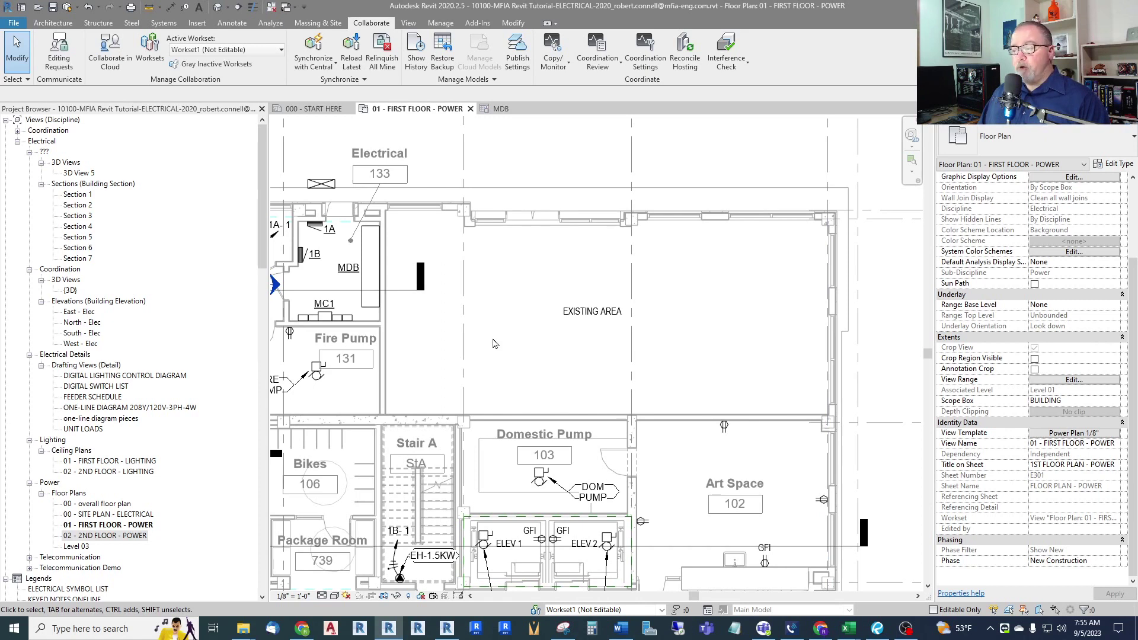
# - Duplicate the 01 - FIRST FLOOR - POWER plan view
pyautogui.scroll(-2, 172, 368)
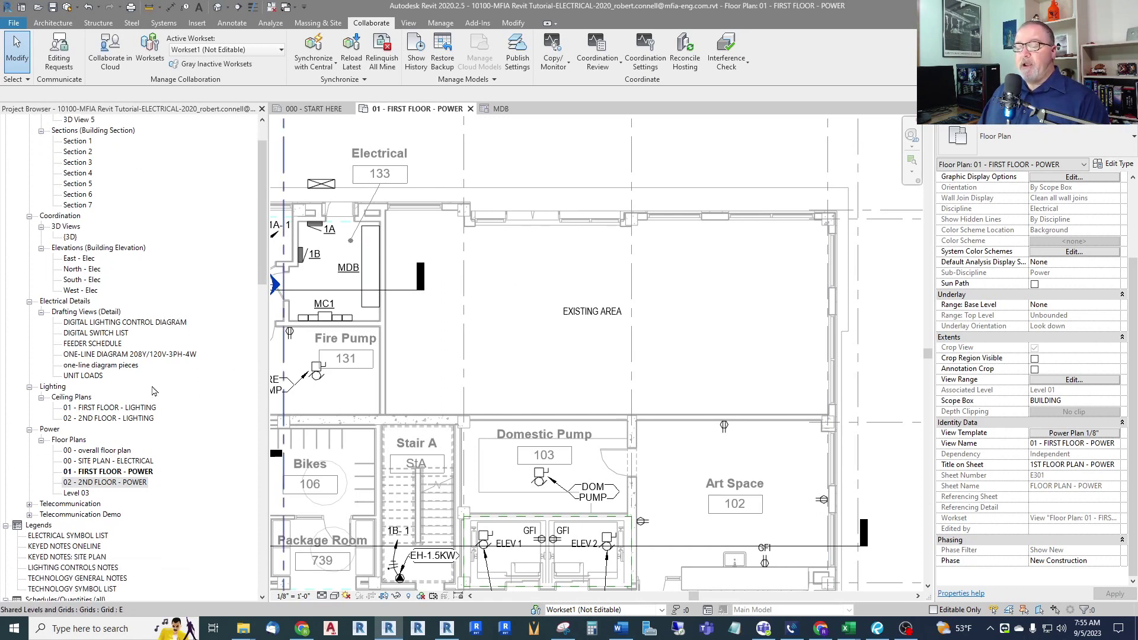
pyautogui.scroll(-2, 118, 477)
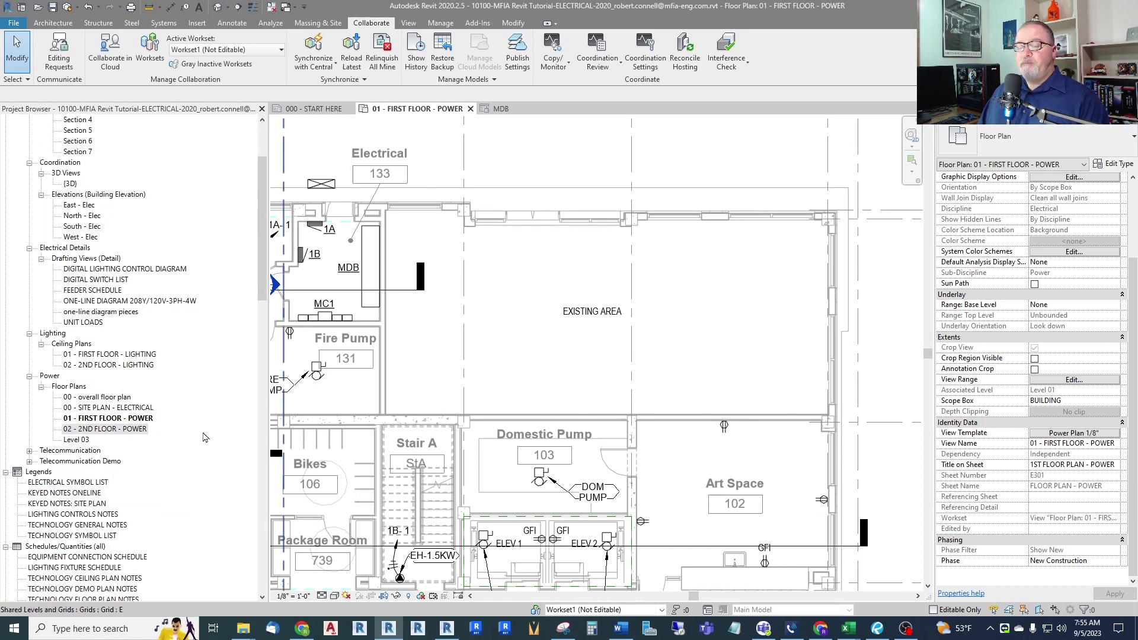
pyautogui.rightClick(115, 418)
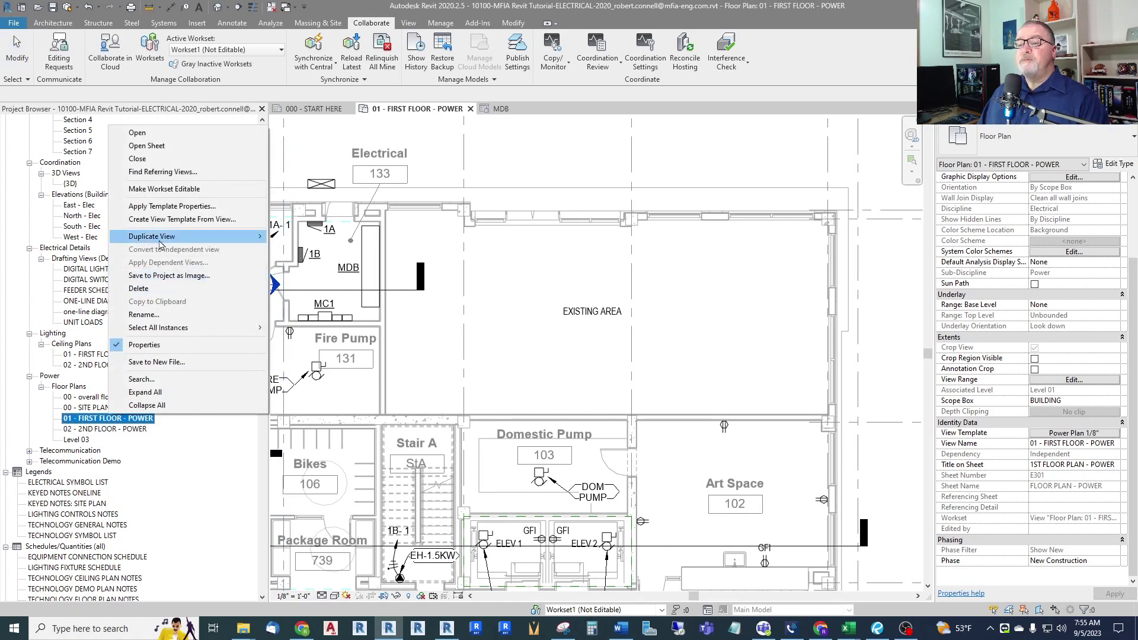
pyautogui.moveTo(237, 236)
pyautogui.click(300, 236)
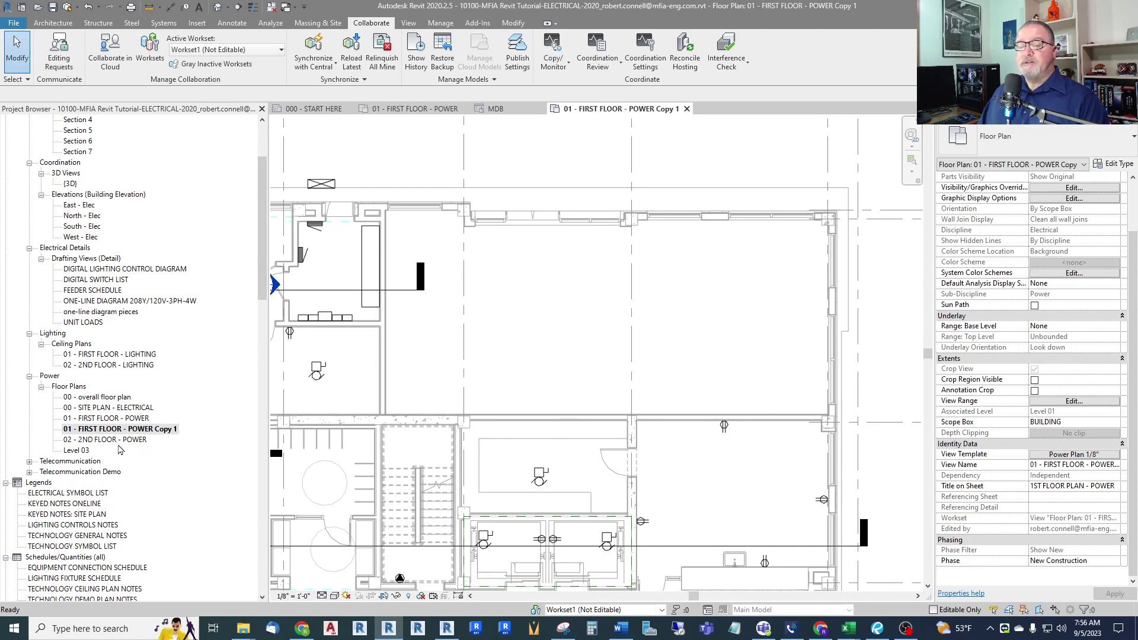
# - Type '100 - existing loads' as the copied view's new name
pyautogui.click(125, 430)
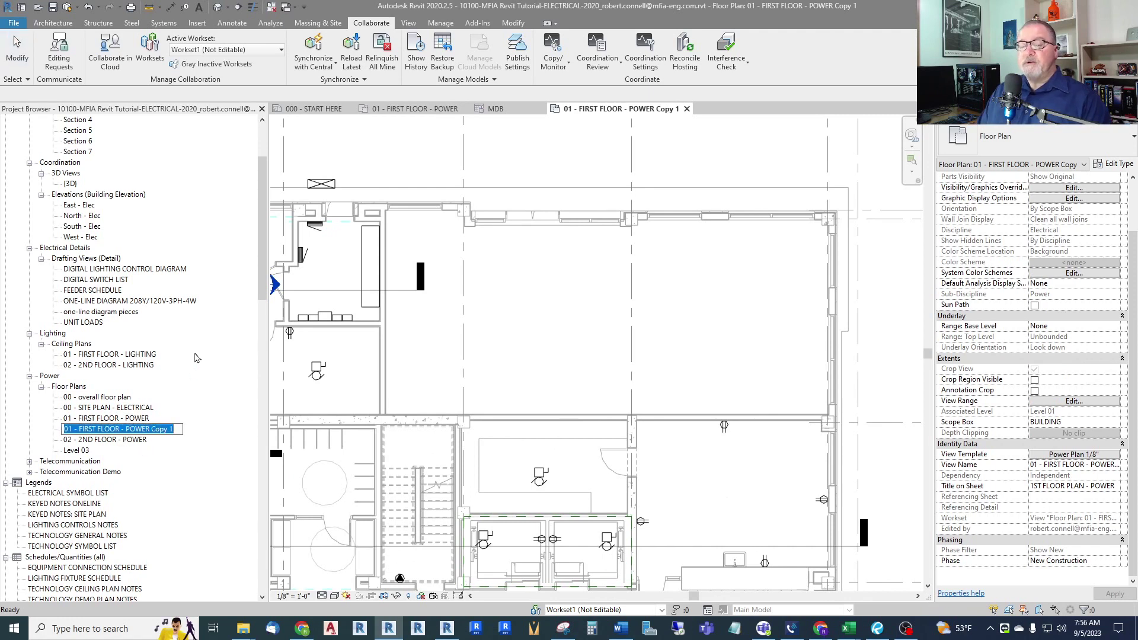
pyautogui.write('100')
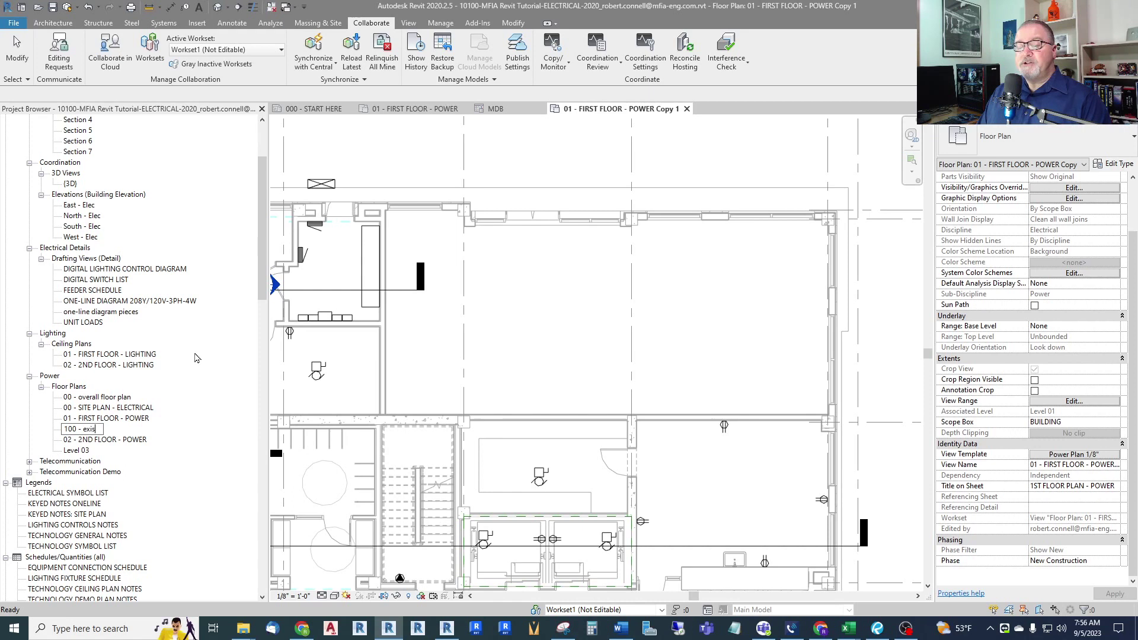
pyautogui.write('- existing loads')
# - Commit the name 100 - existing loads and return to the plan
pyautogui.press('Return')
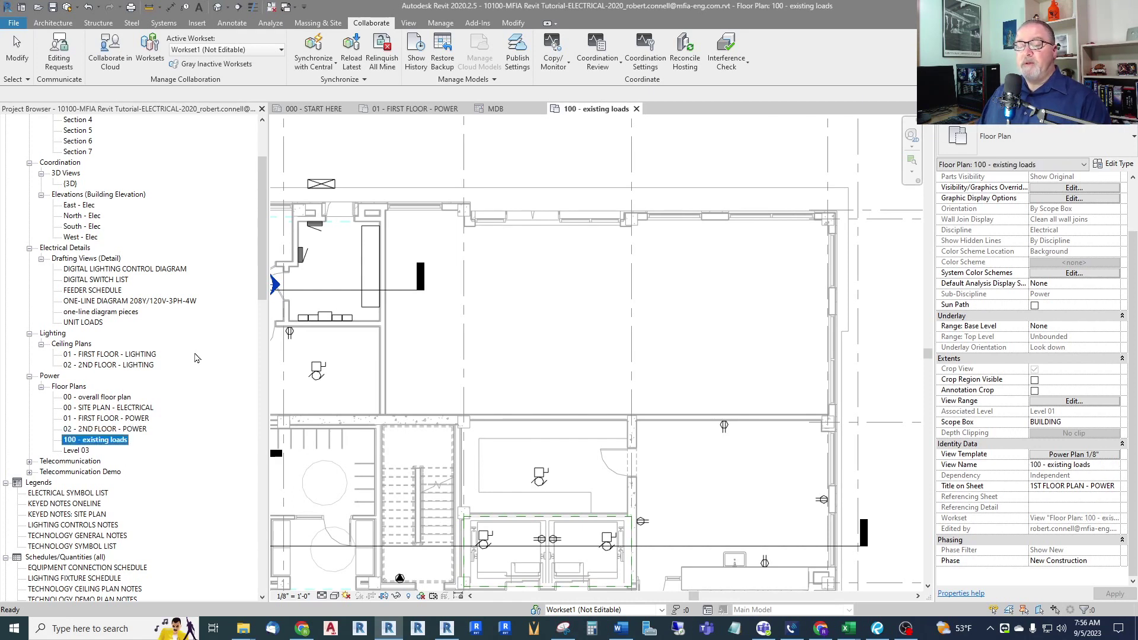
pyautogui.press('Escape')
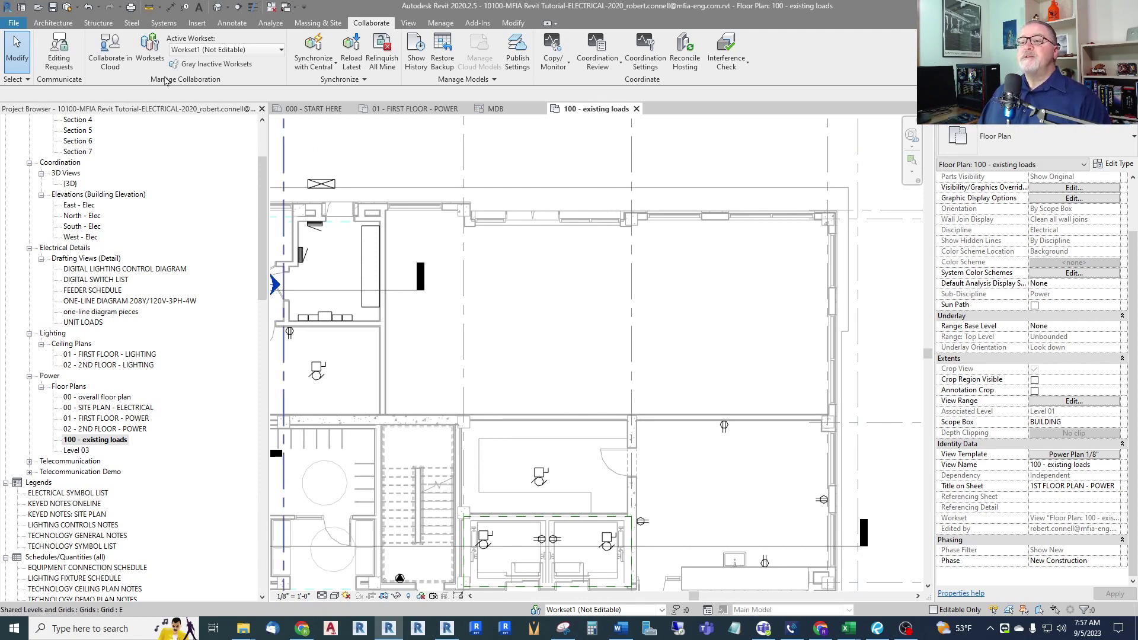
# - Create the E-Existing workset, not visible in all views, and make it active
pyautogui.click(148, 52)
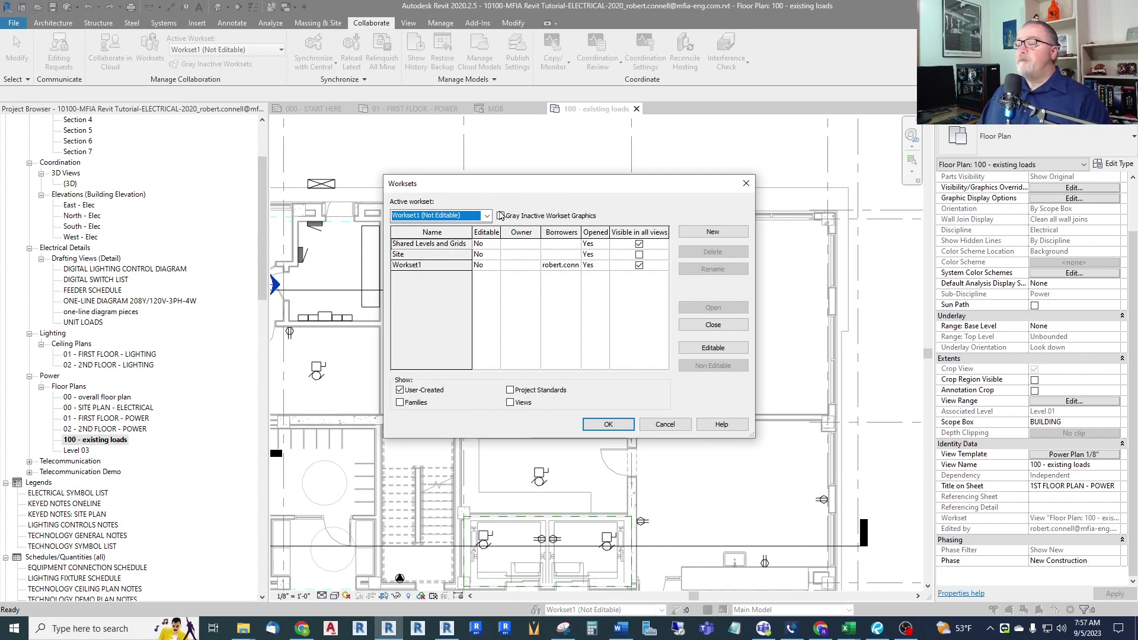
pyautogui.click(691, 232)
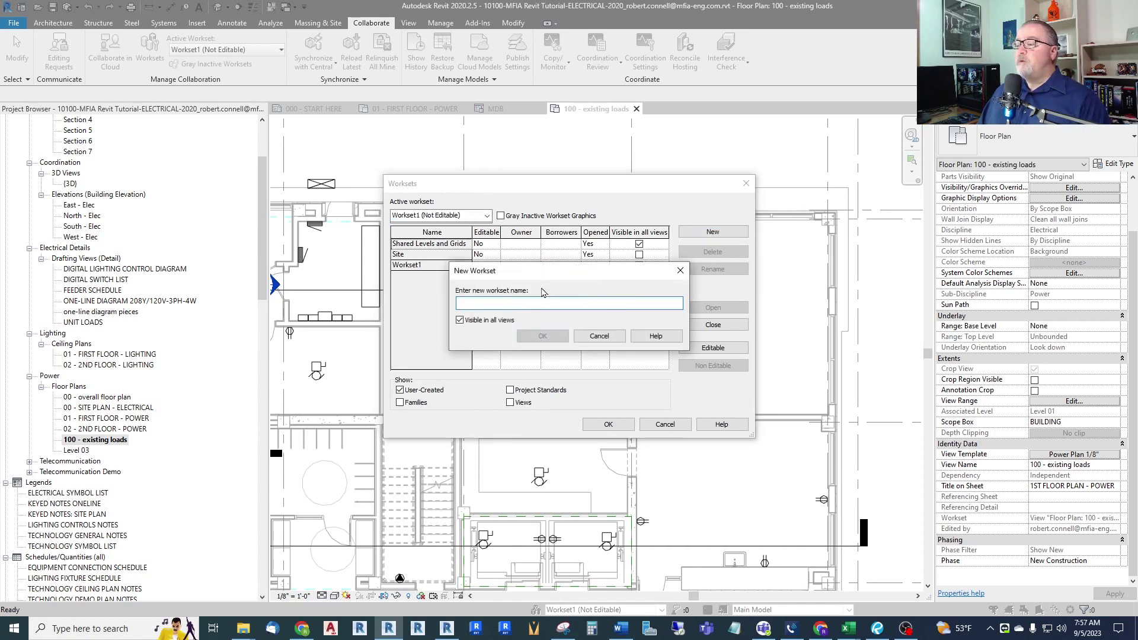
pyautogui.click(460, 320)
pyautogui.write('E-Existing')
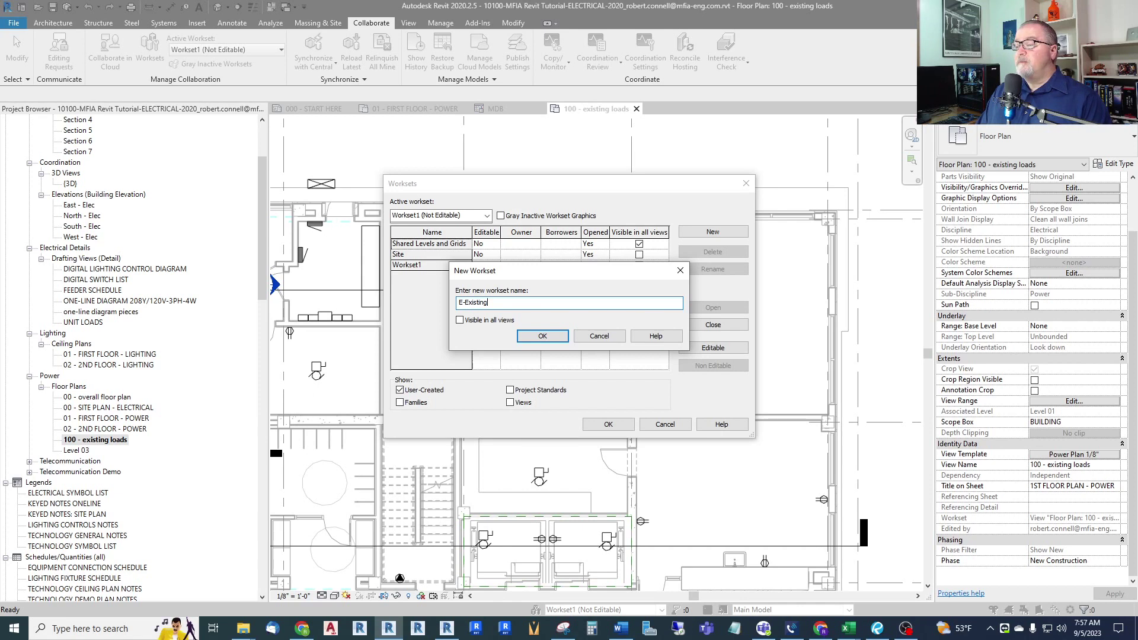
pyautogui.press('Return')
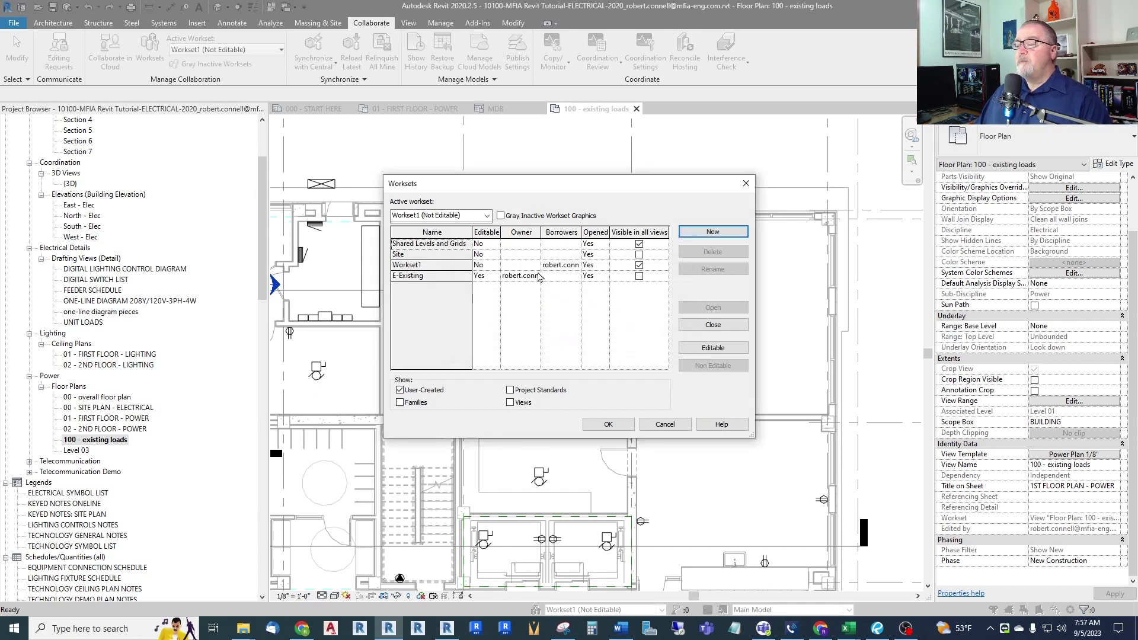
pyautogui.click(612, 423)
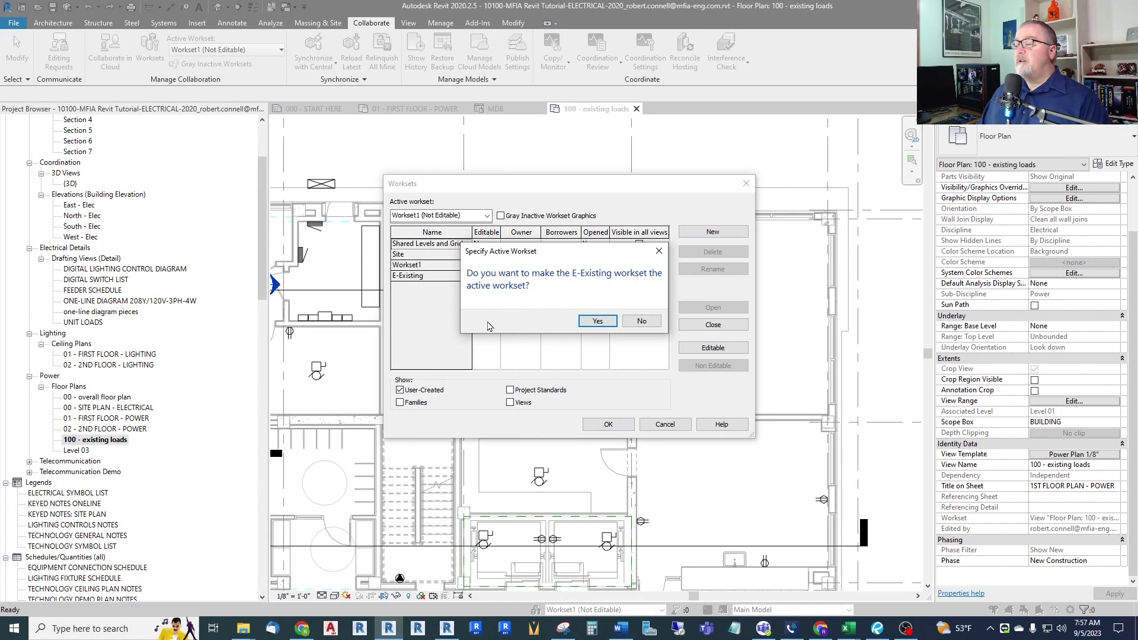
pyautogui.click(596, 320)
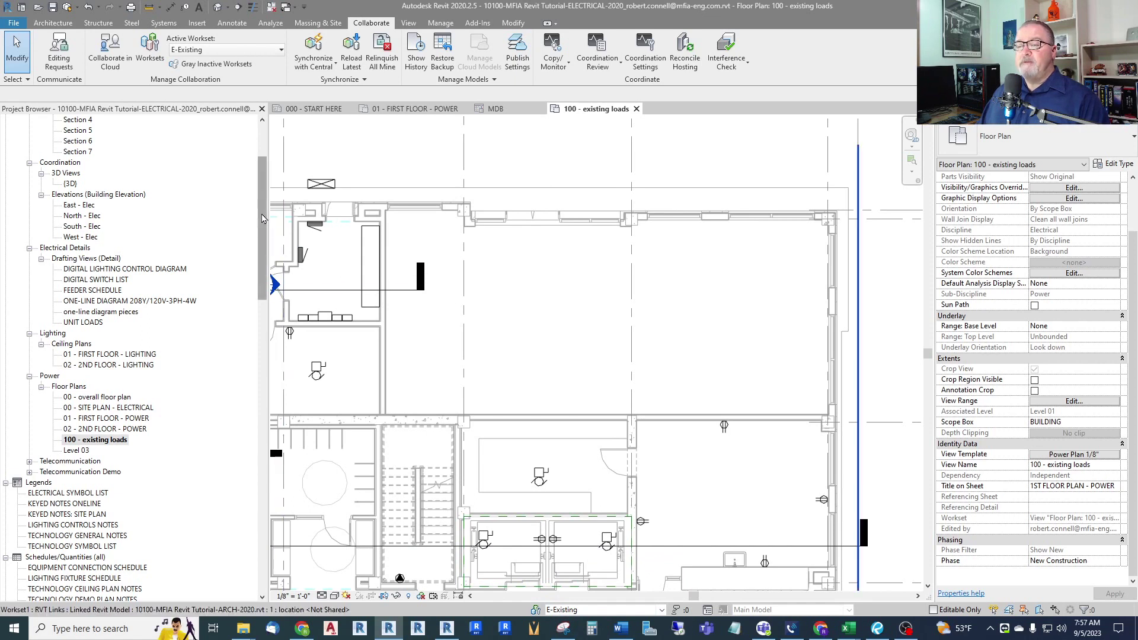
pyautogui.moveTo(262, 218); pyautogui.dragTo(266, 327)
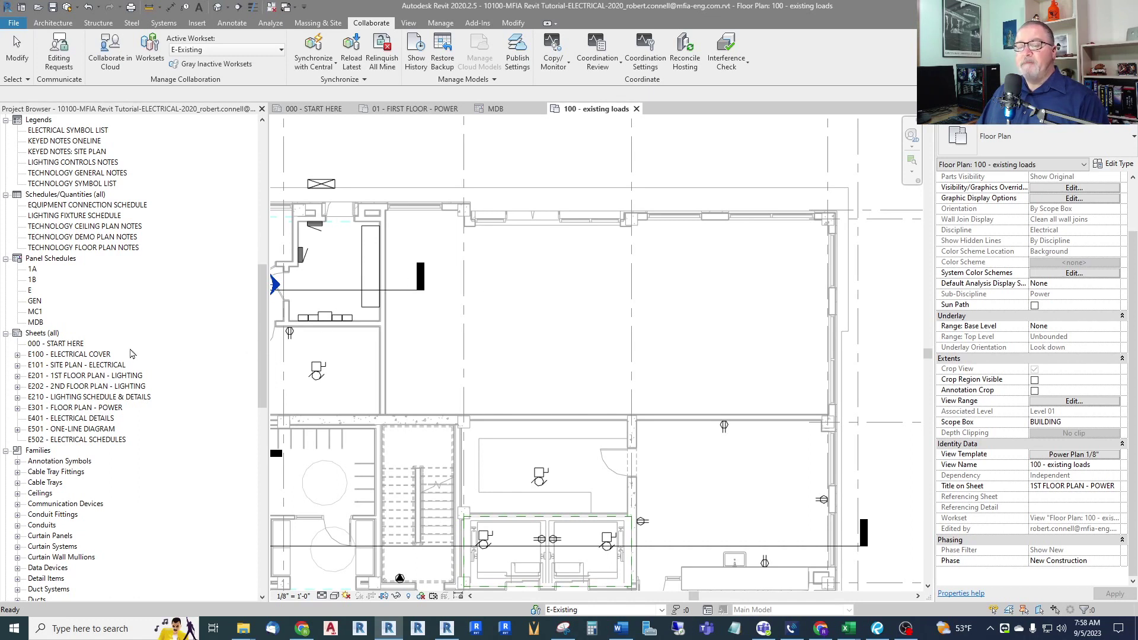
pyautogui.scroll(-1, 164, 307)
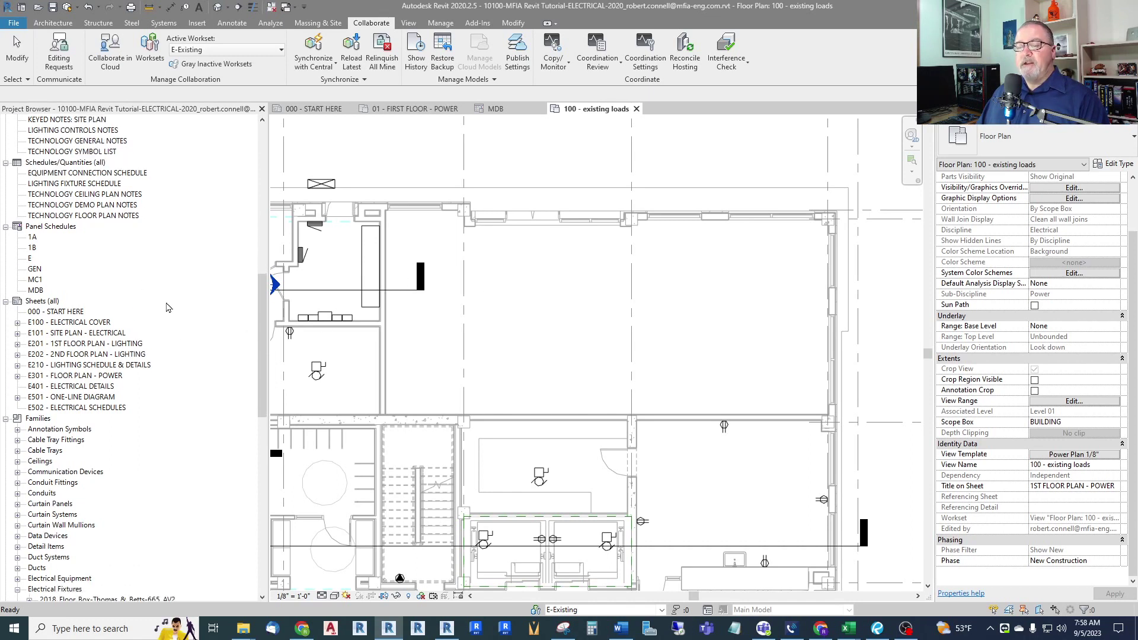
pyautogui.scroll(-2, 168, 306)
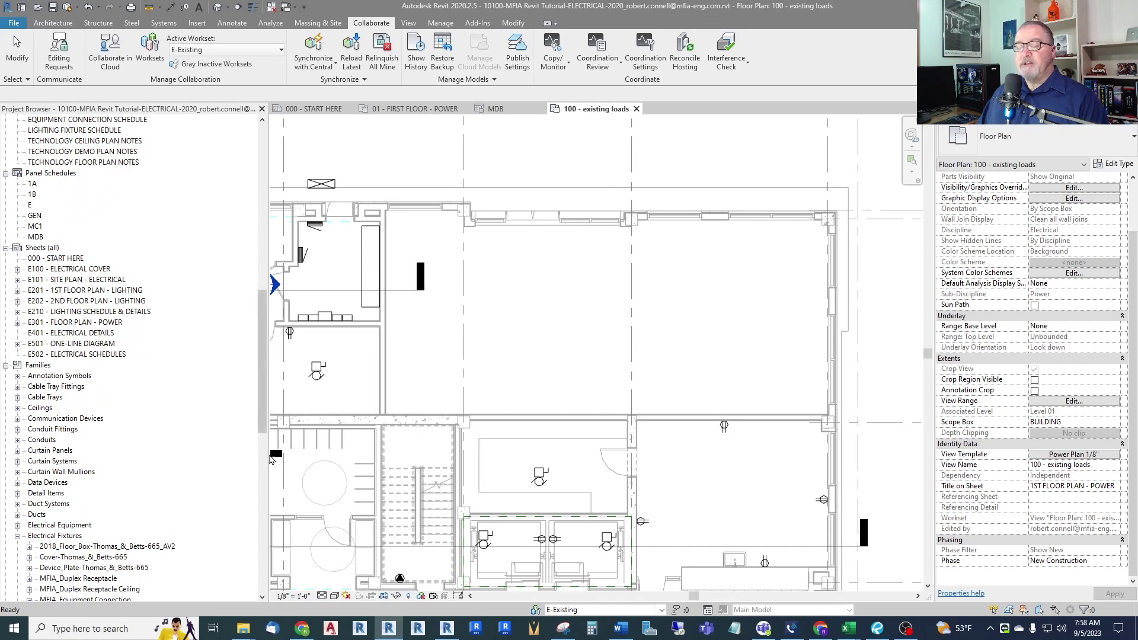
pyautogui.moveTo(262, 409); pyautogui.dragTo(261, 542)
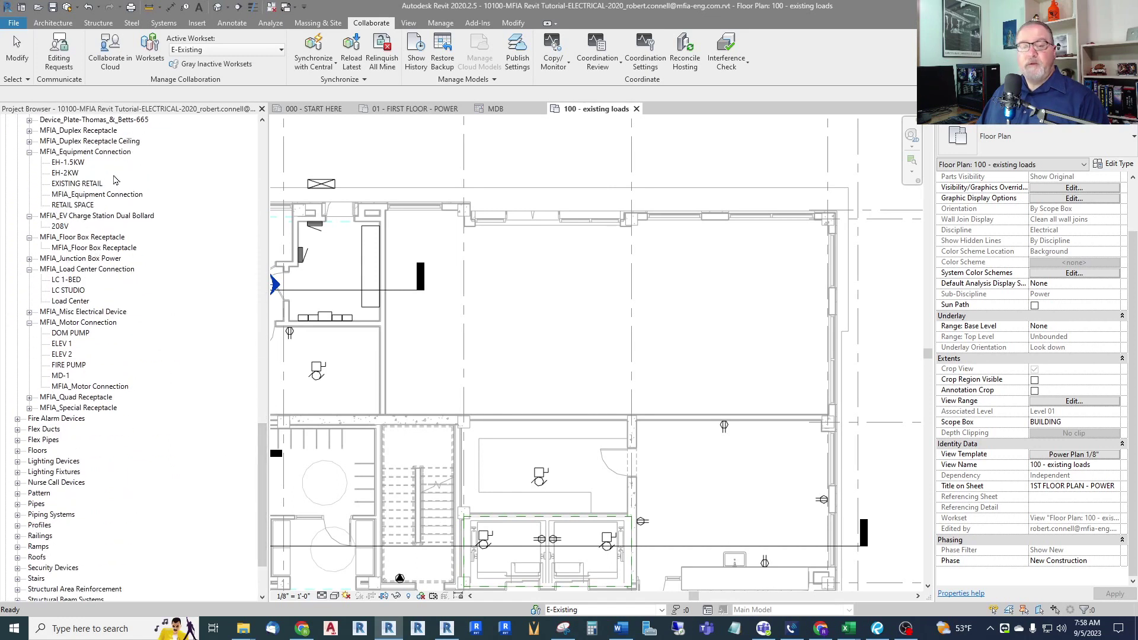
pyautogui.moveTo(89, 194); pyautogui.dragTo(593, 340)
pyautogui.scroll(3, 677, 254)
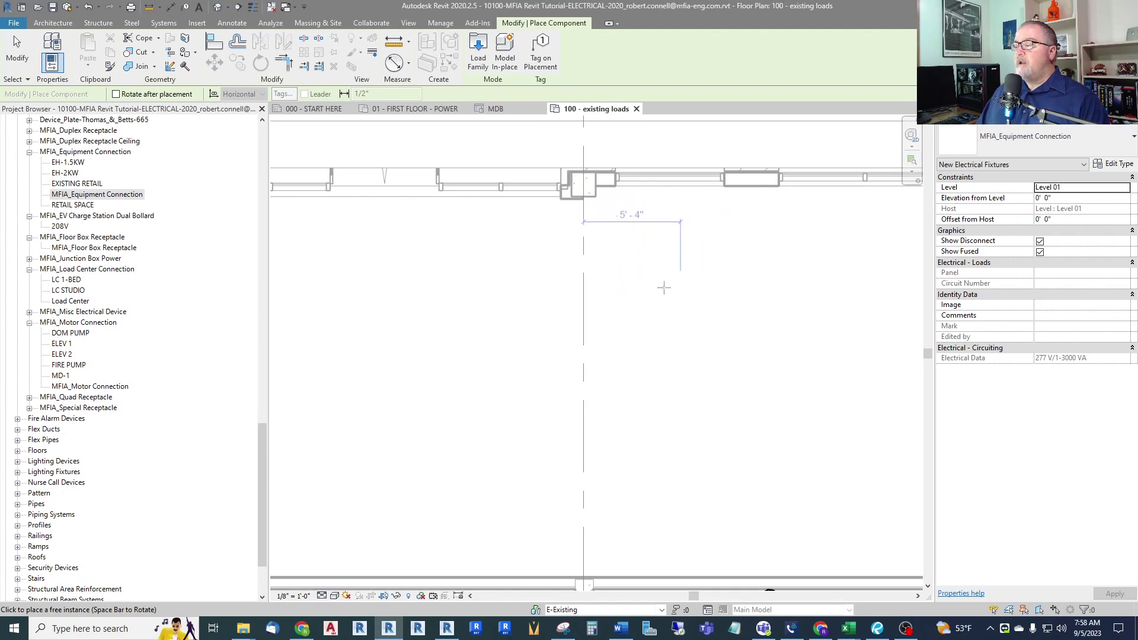
pyautogui.scroll(-3, 747, 564)
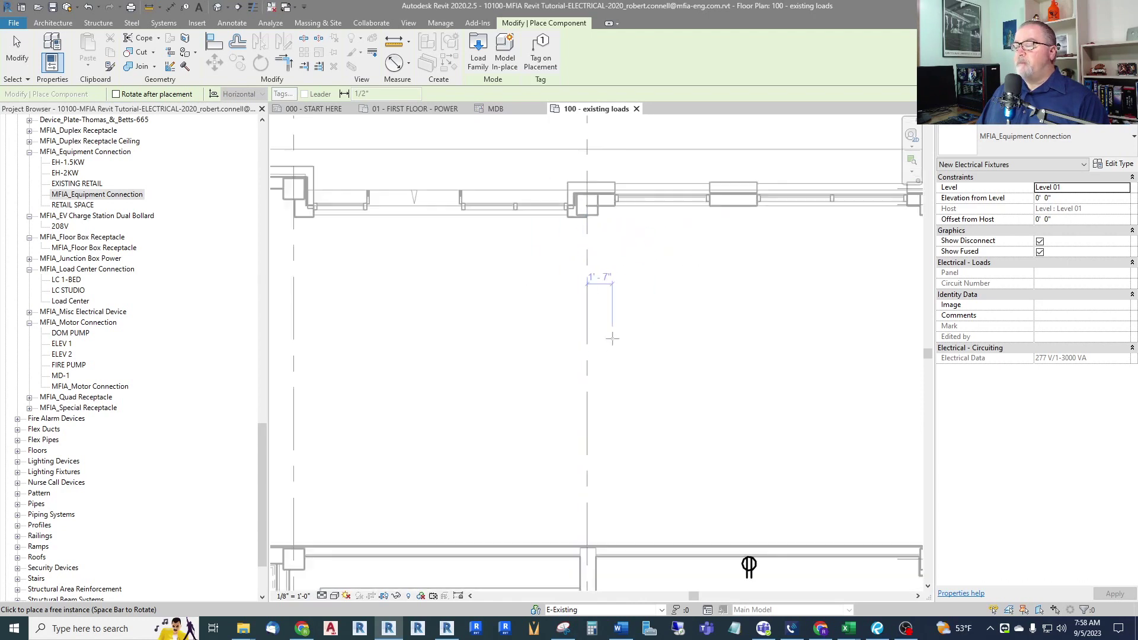
pyautogui.scroll(4, 620, 291)
pyautogui.press('Escape')
pyautogui.press('Escape')
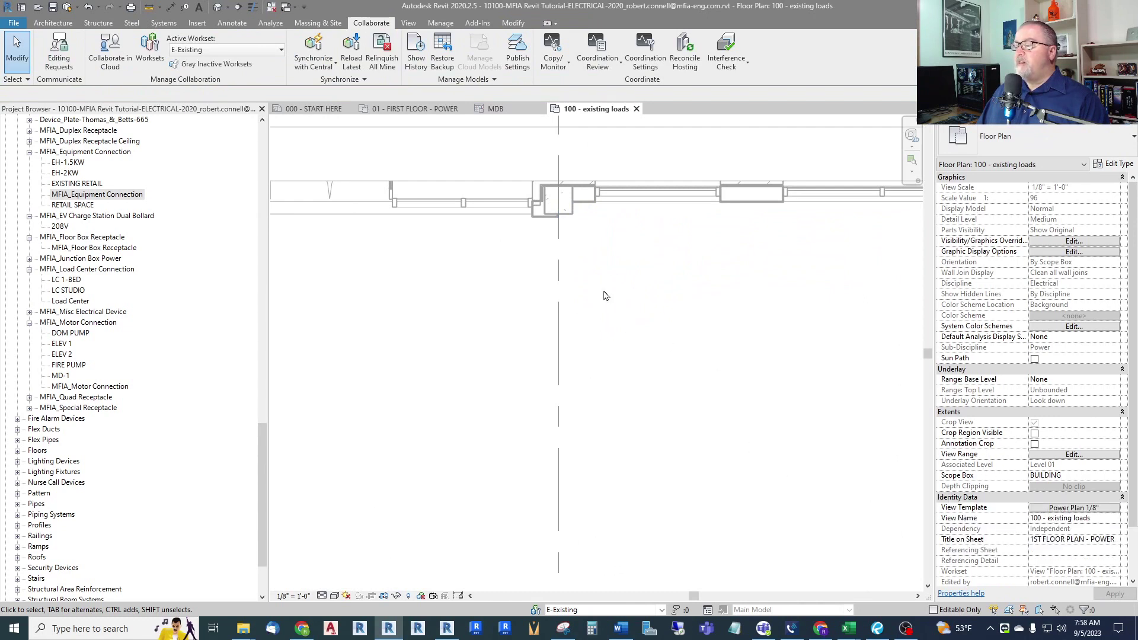
# - Remove the Power Plan 1/8" view template from the 100 - existing loads plan
pyautogui.click(1052, 511)
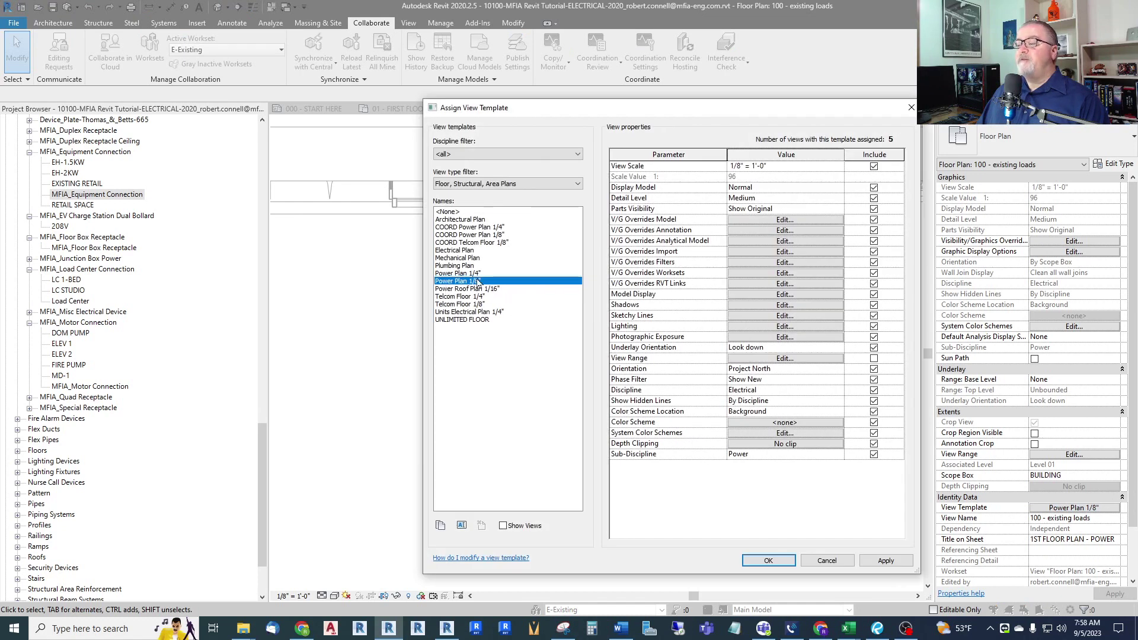
pyautogui.click(451, 211)
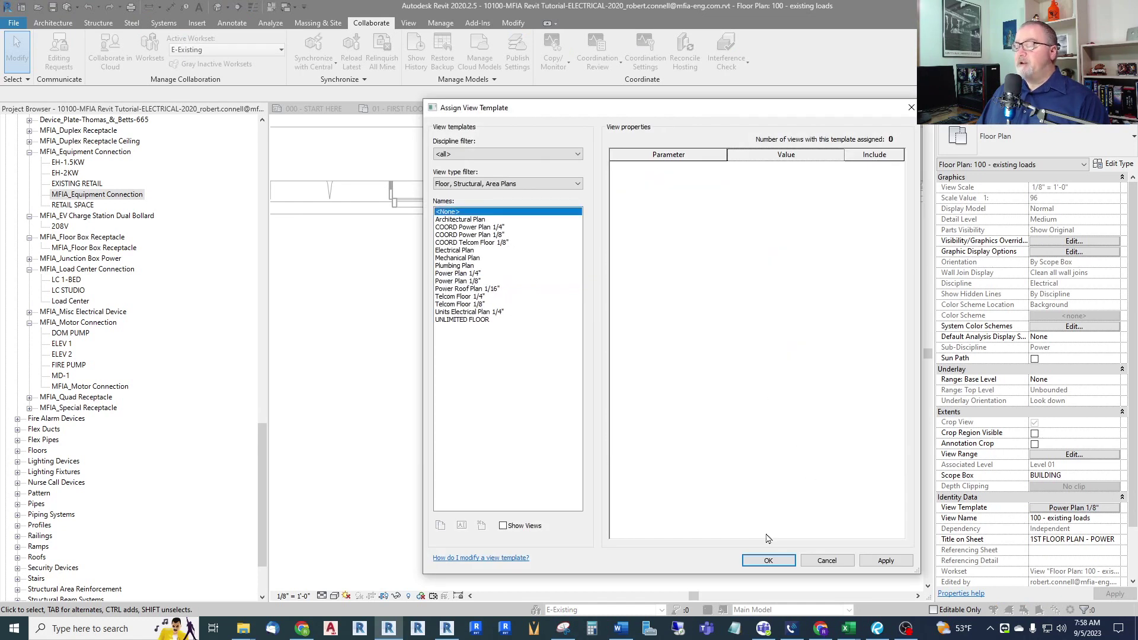
pyautogui.click(766, 561)
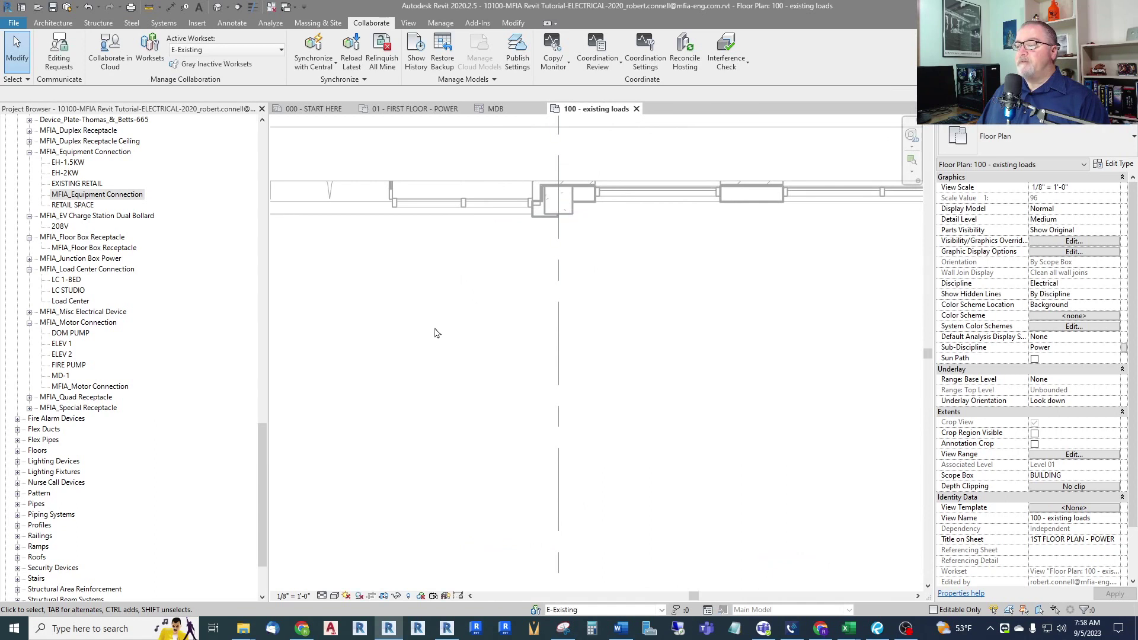
pyautogui.scroll(-3, 458, 358)
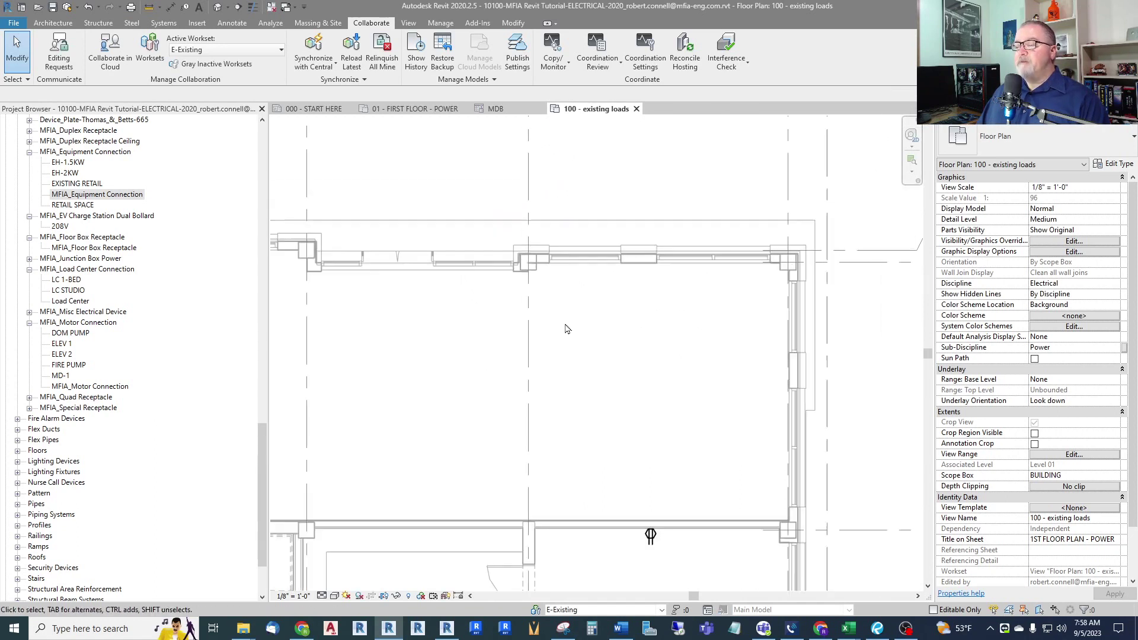
pyautogui.scroll(-2, 566, 329)
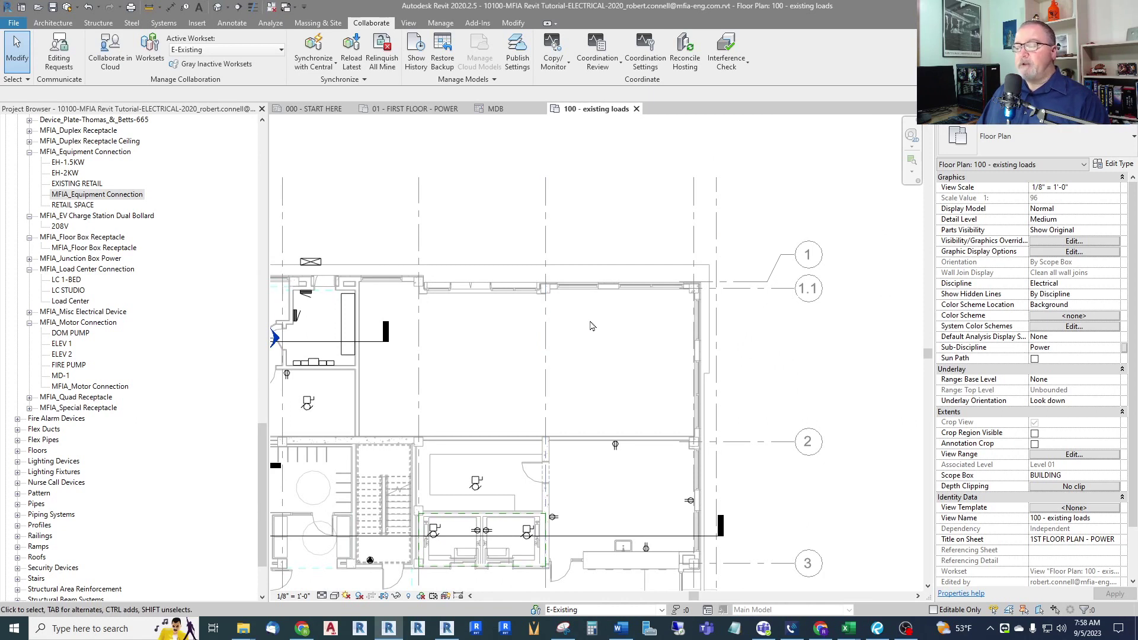
pyautogui.scroll(1, 595, 306)
pyautogui.scroll(1, 595, 306)
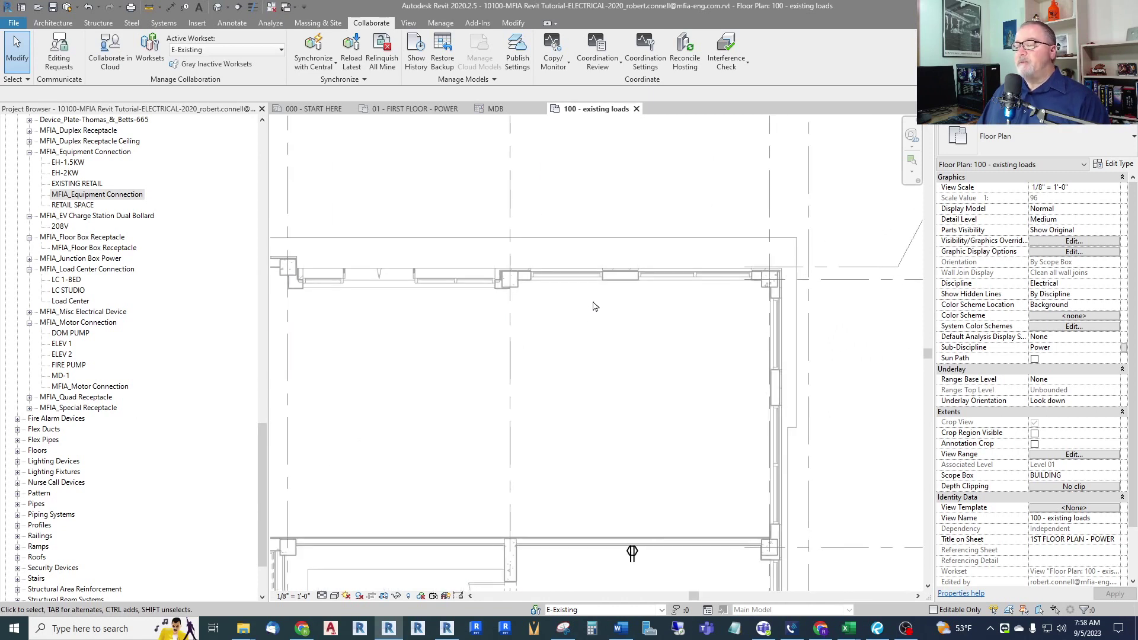
pyautogui.scroll(1, 604, 320)
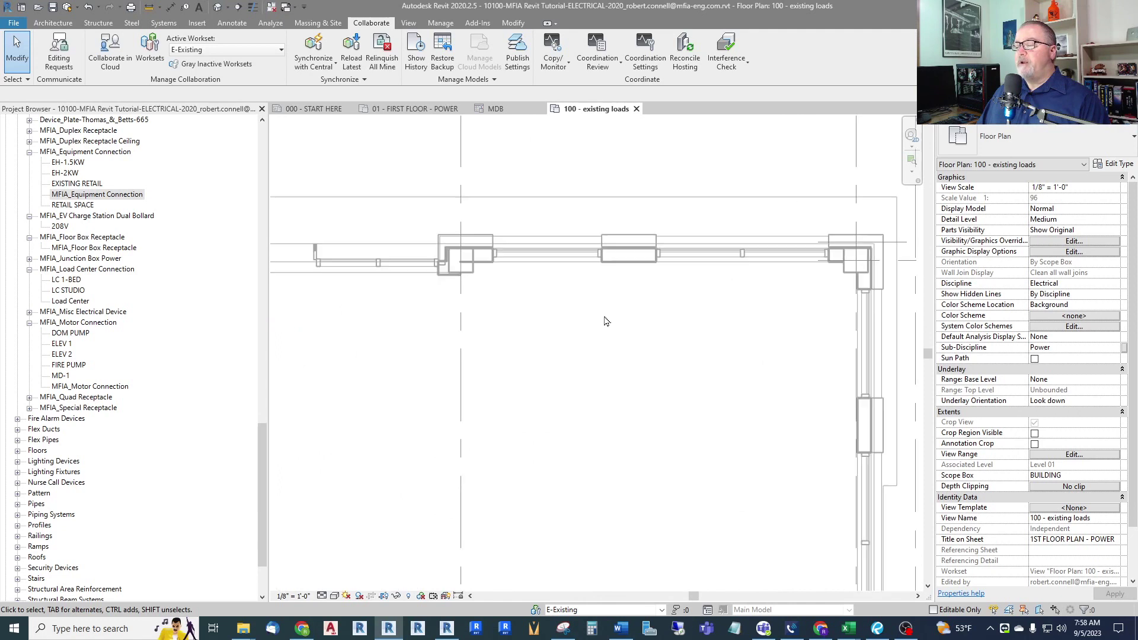
# - Set the E-Existing workset to Show in the view's Visibility/Graphic Overrides
pyautogui.click(1052, 242)
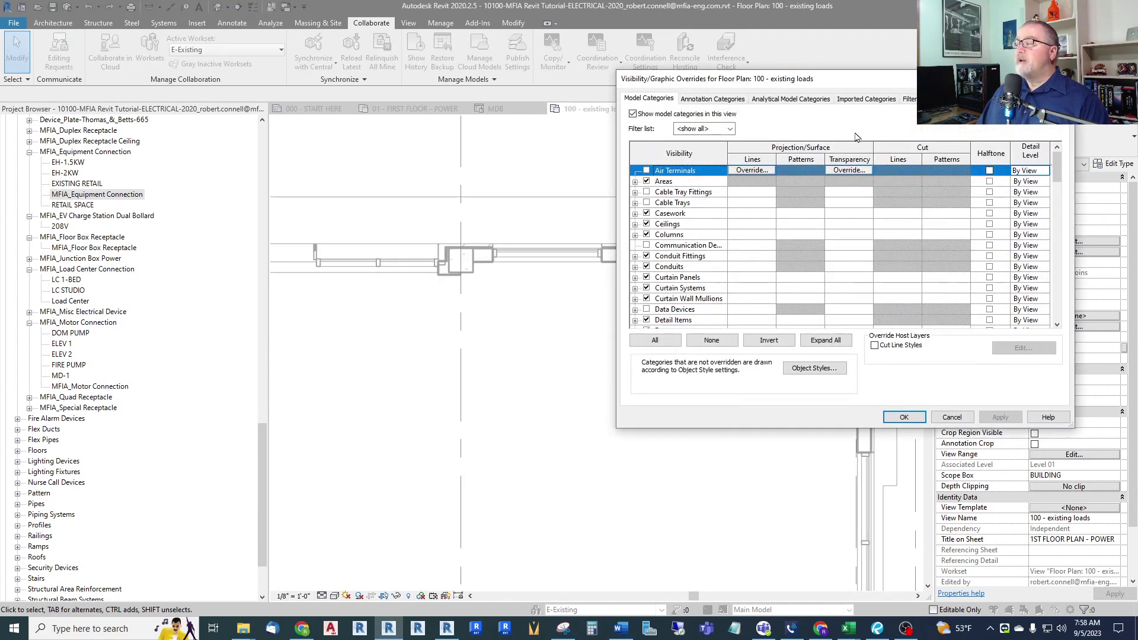
pyautogui.click(947, 98)
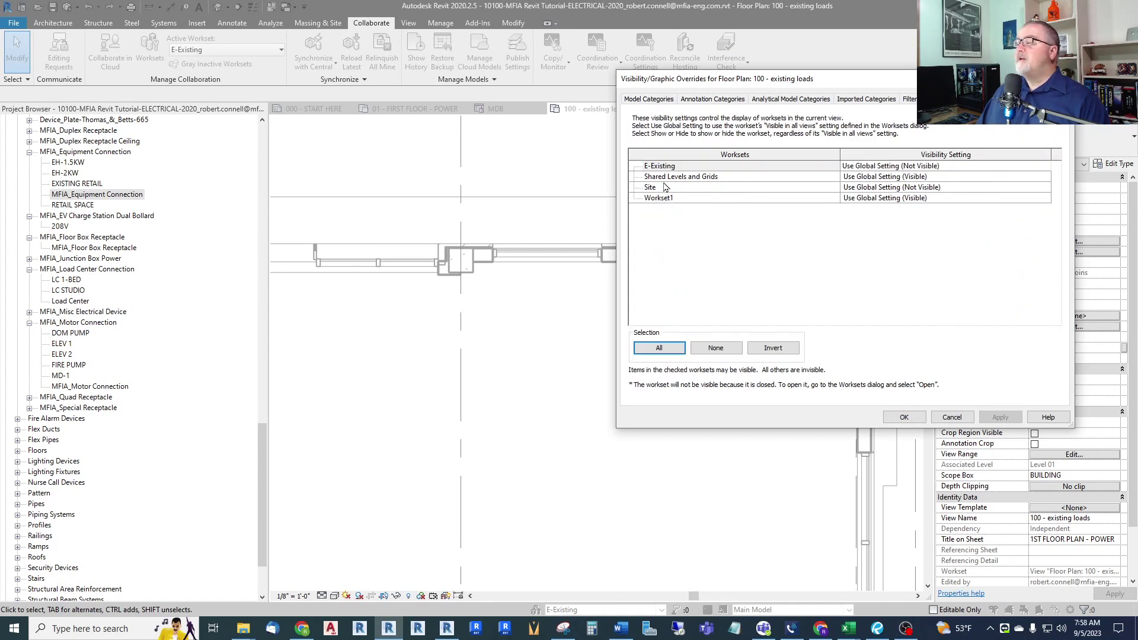
pyautogui.click(981, 165)
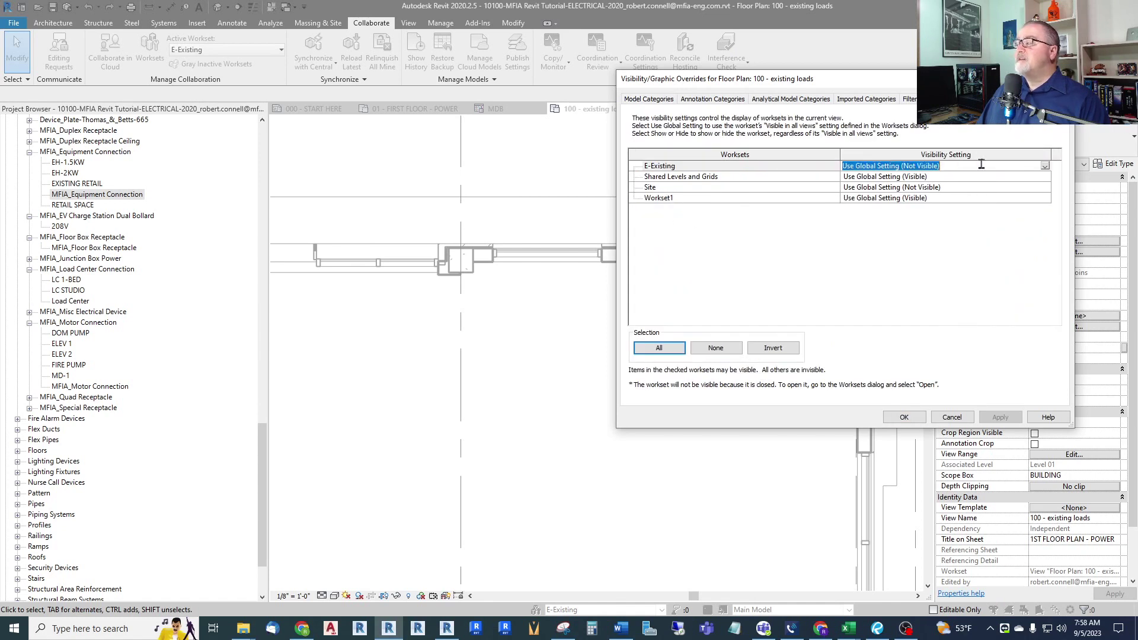
pyautogui.click(1044, 166)
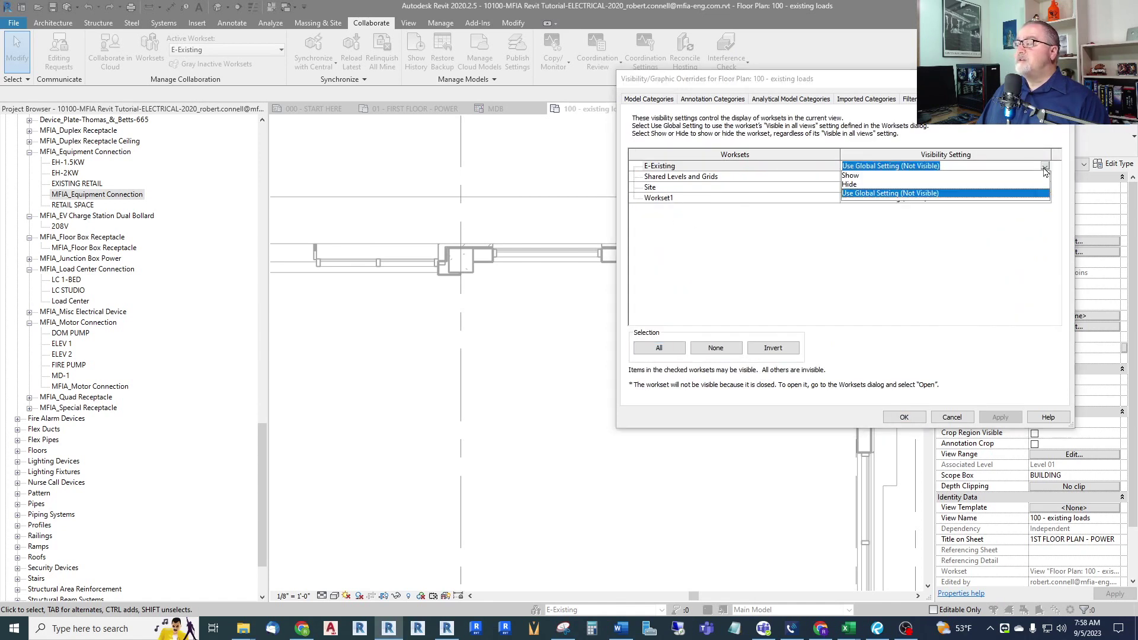
pyautogui.click(850, 176)
pyautogui.click(903, 416)
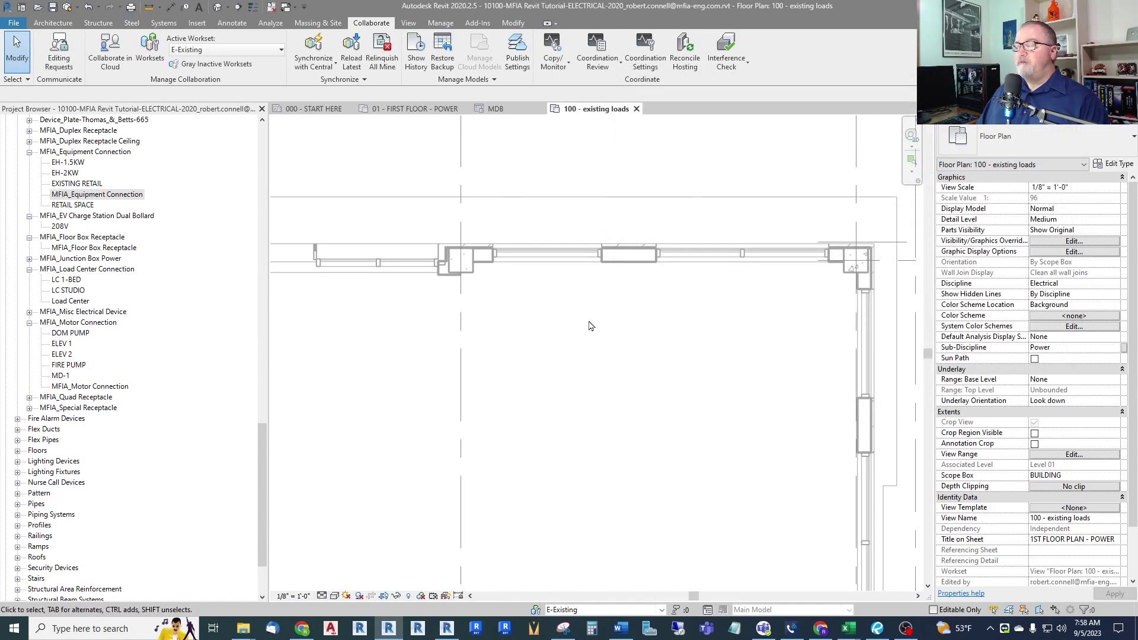
# - Place an MFIA_Equipment Connection in the existing area beside the MDB
pyautogui.moveTo(90, 195); pyautogui.dragTo(611, 278)
pyautogui.scroll(2, 653, 323)
pyautogui.scroll(-3, 653, 323)
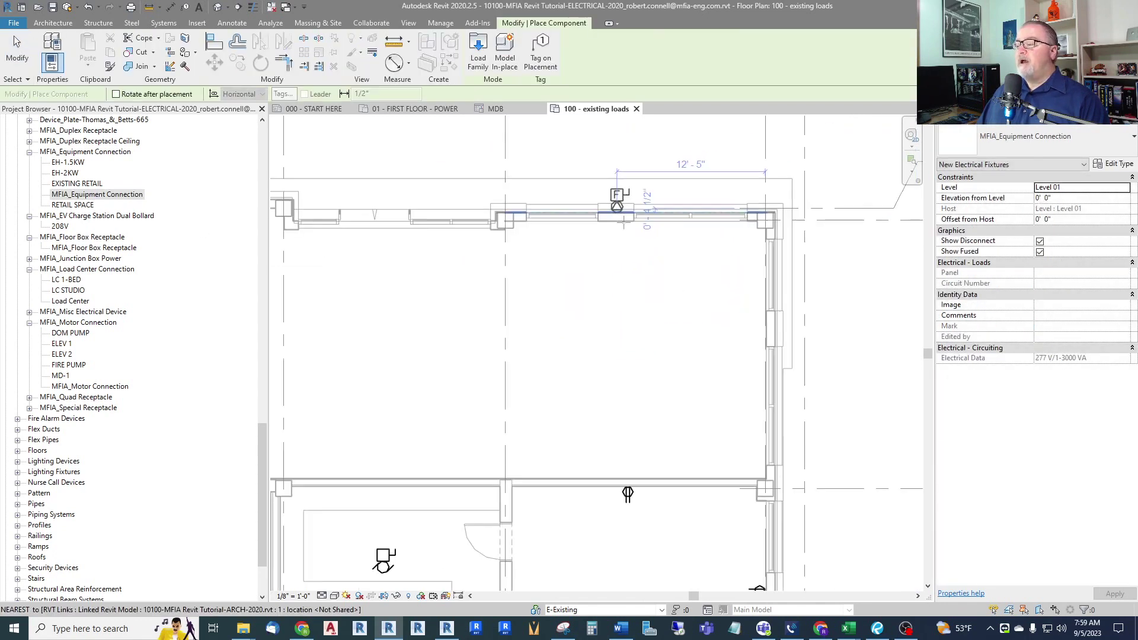
pyautogui.scroll(-2, 586, 304)
pyautogui.scroll(3, 625, 343)
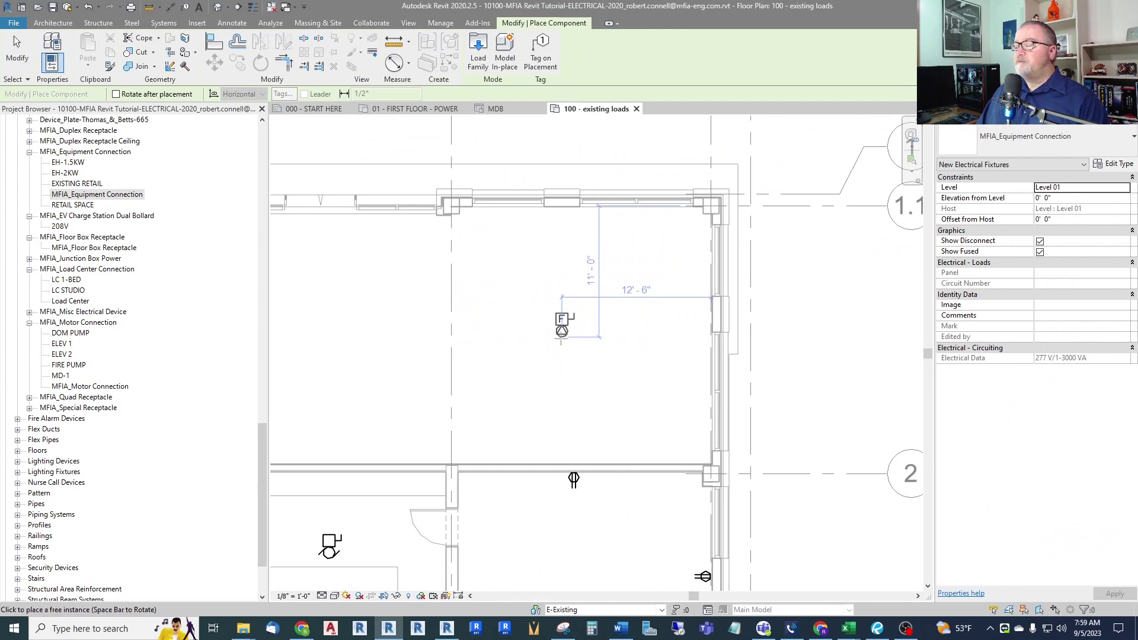
pyautogui.scroll(-2, 531, 336)
pyautogui.scroll(7, 483, 344)
pyautogui.click(518, 332)
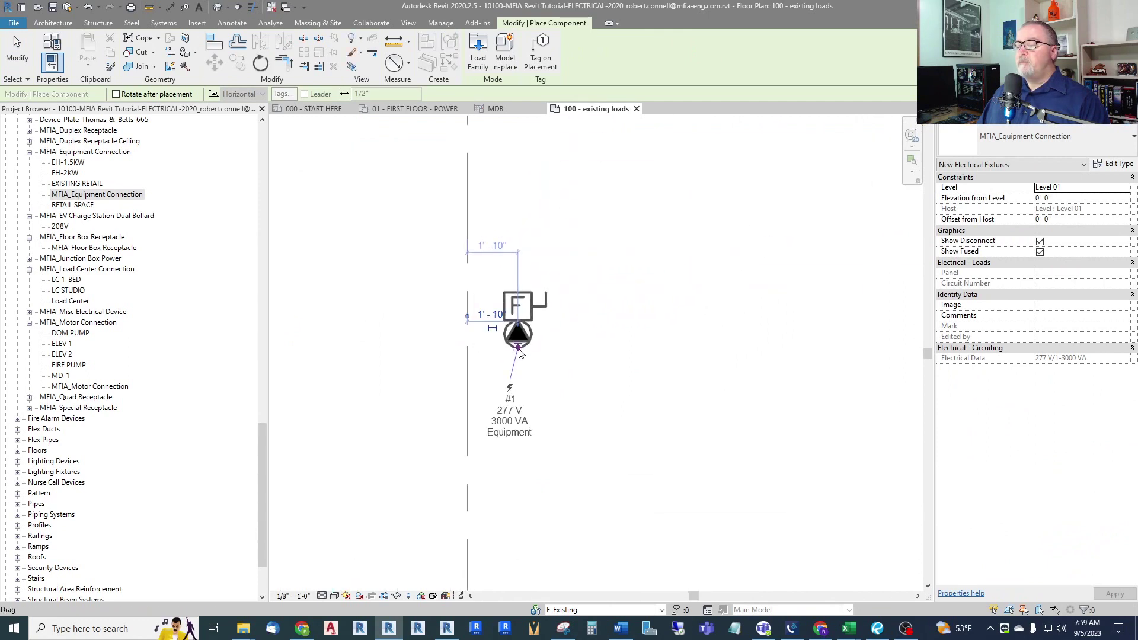
pyautogui.press('Escape')
pyautogui.press('Escape')
pyautogui.scroll(-2, 560, 332)
# - Switch the new equipment connection to the existing EXISTING RETAIL type
pyautogui.click(539, 331)
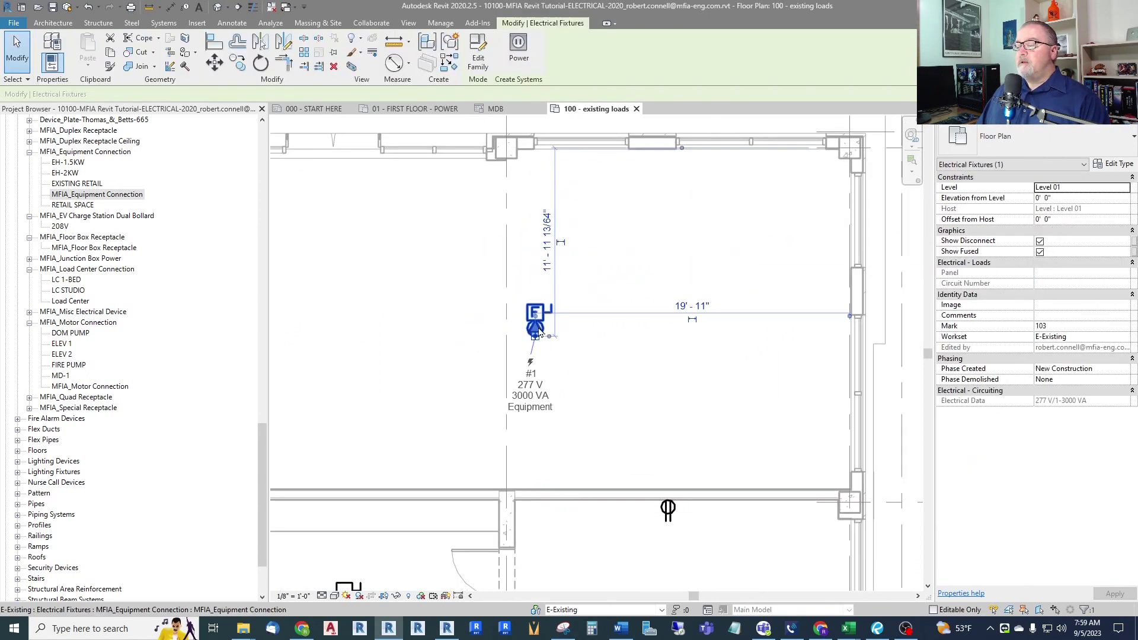
pyautogui.click(1115, 167)
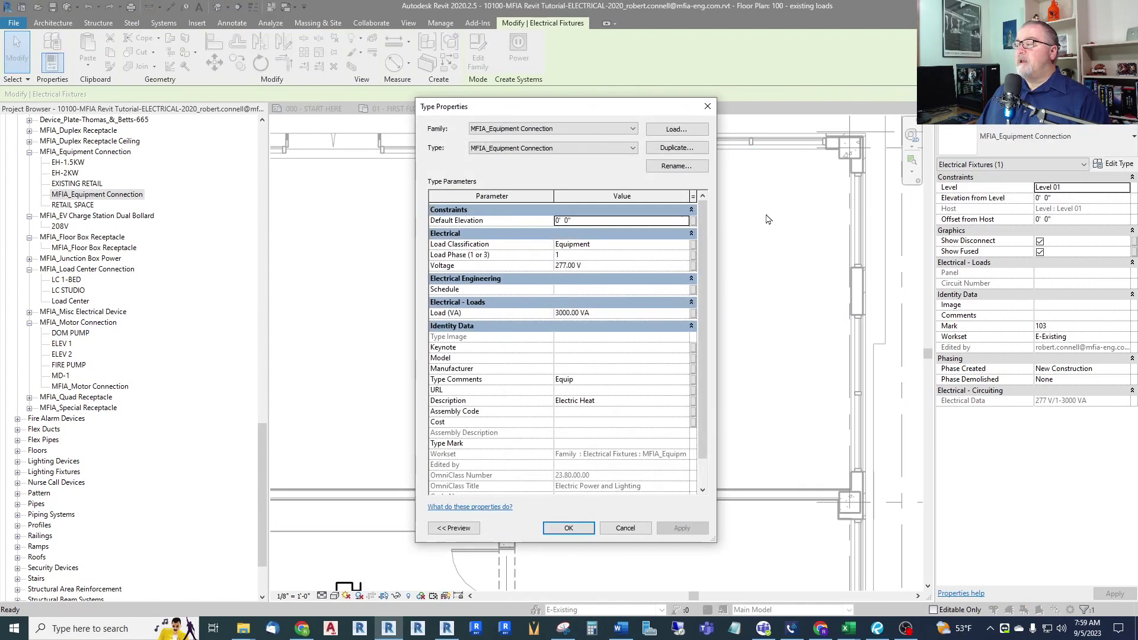
pyautogui.click(665, 149)
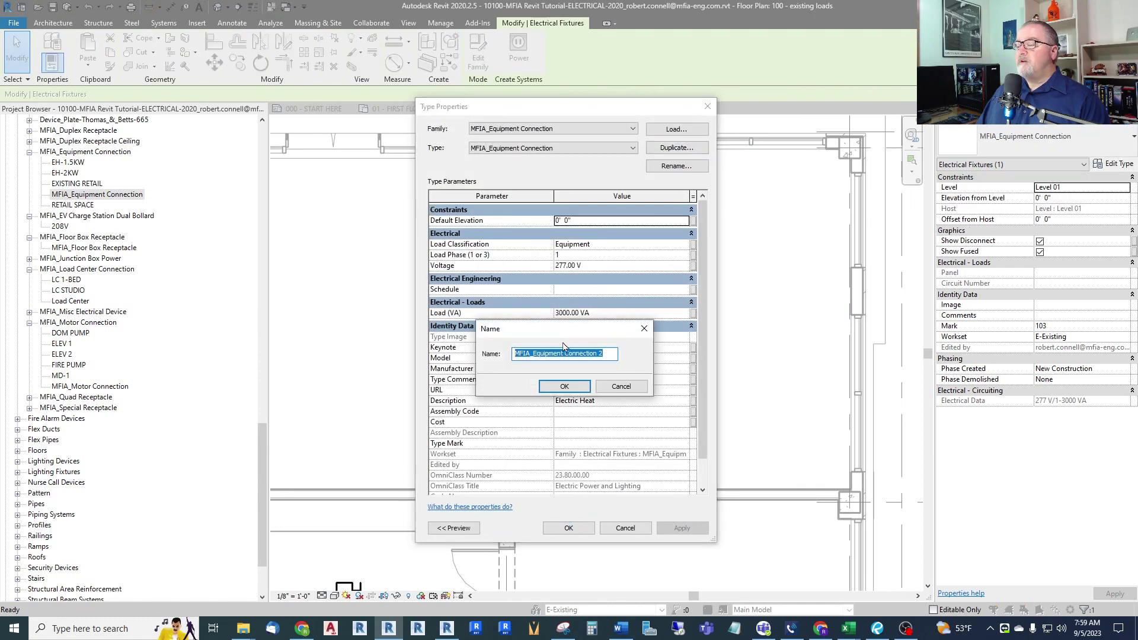
pyautogui.write('EXISTING RETAIL')
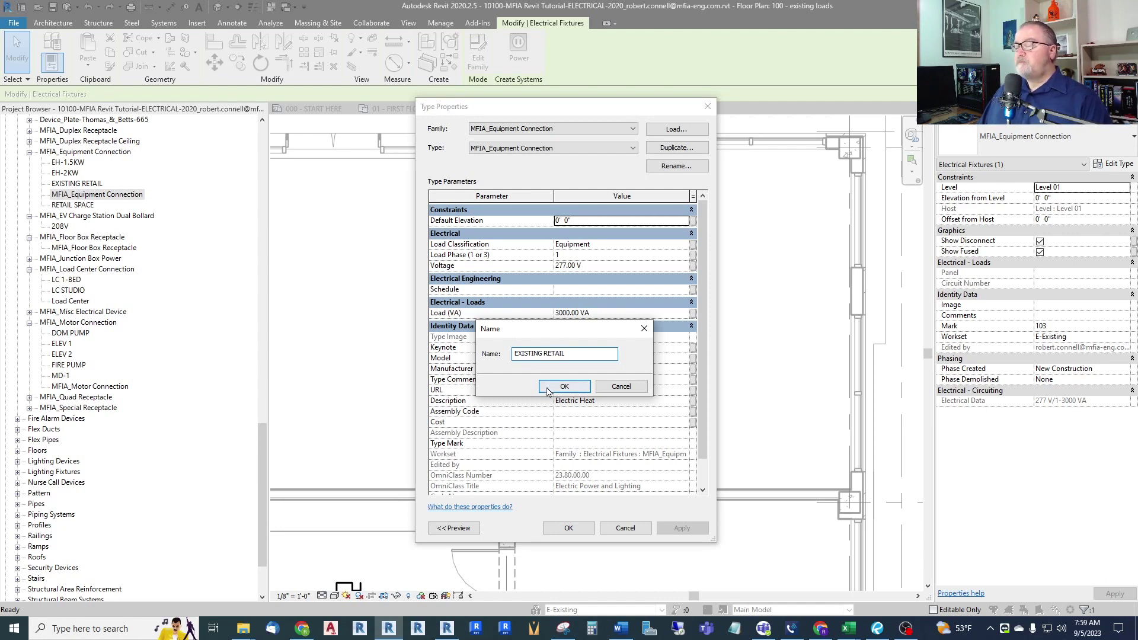
pyautogui.click(550, 386)
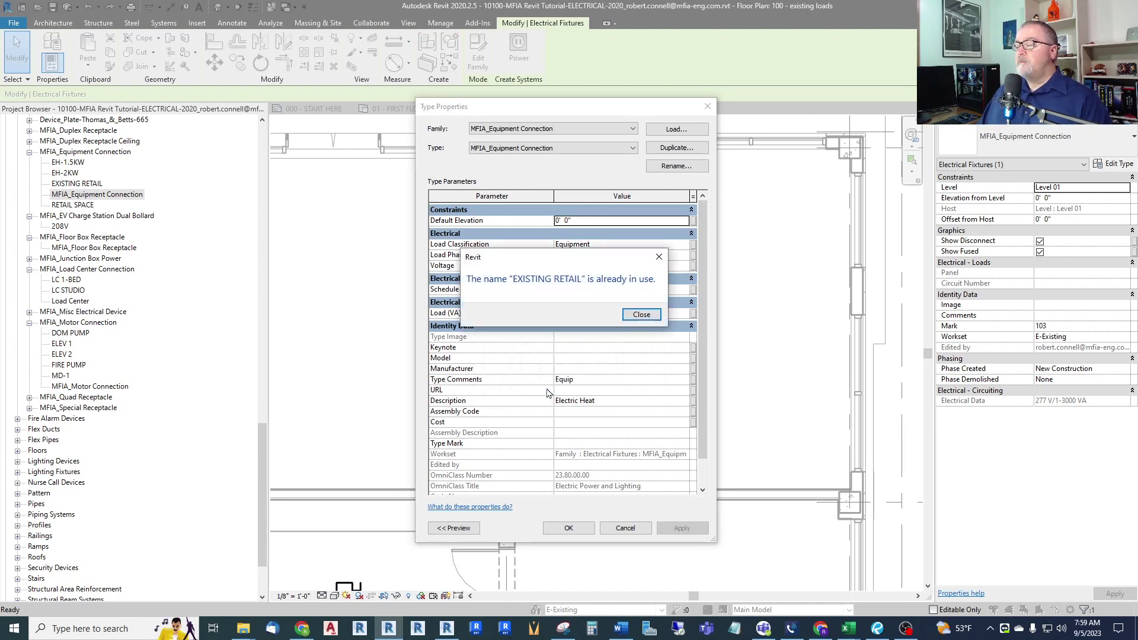
pyautogui.click(638, 316)
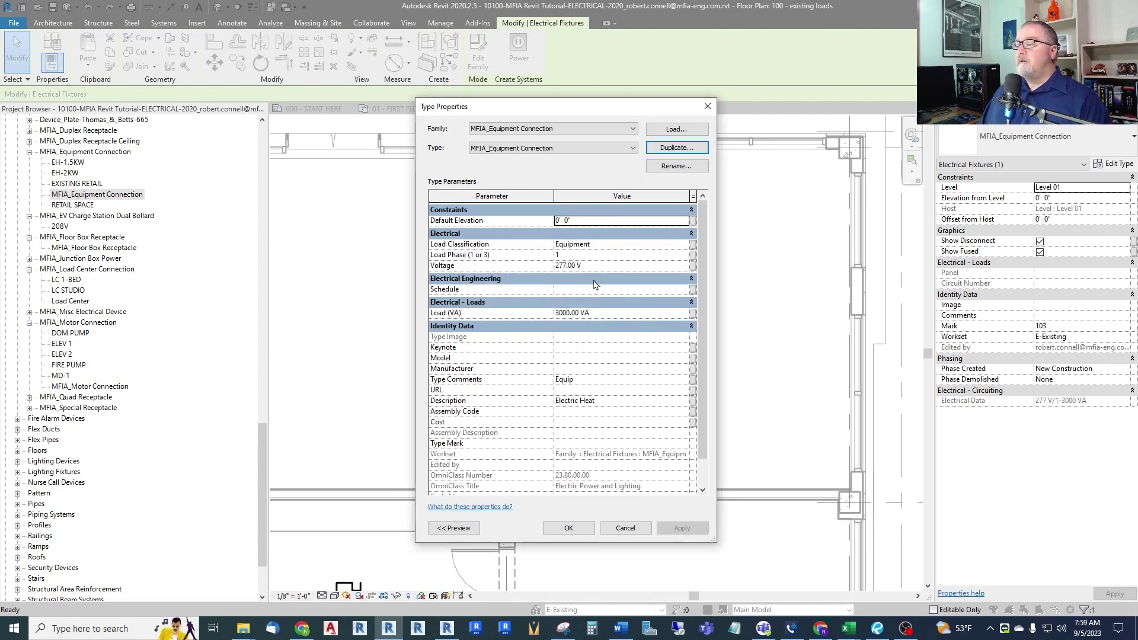
pyautogui.click(634, 149)
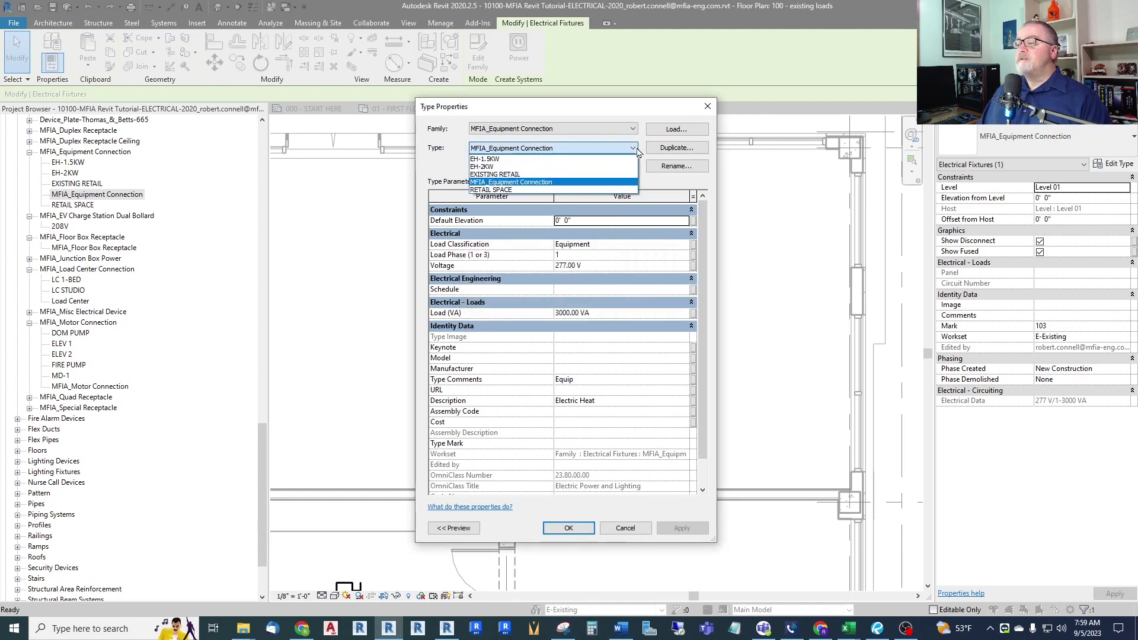
pyautogui.click(512, 174)
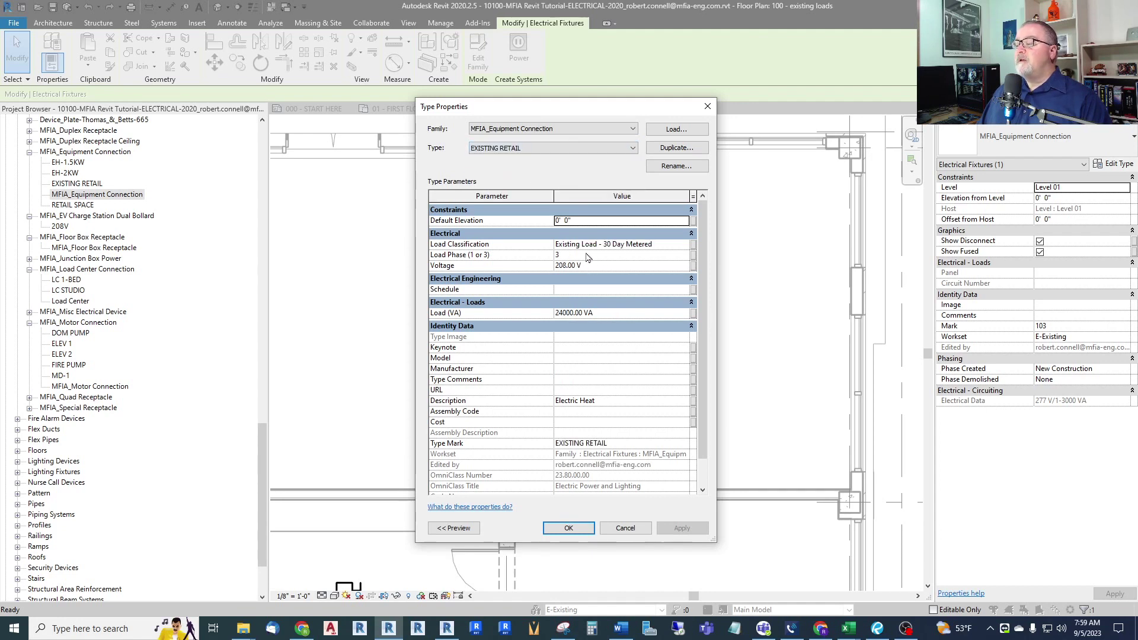
# - Confirm the Existing Load - 30 Day Metered load classification and its demand factor
pyautogui.click(662, 244)
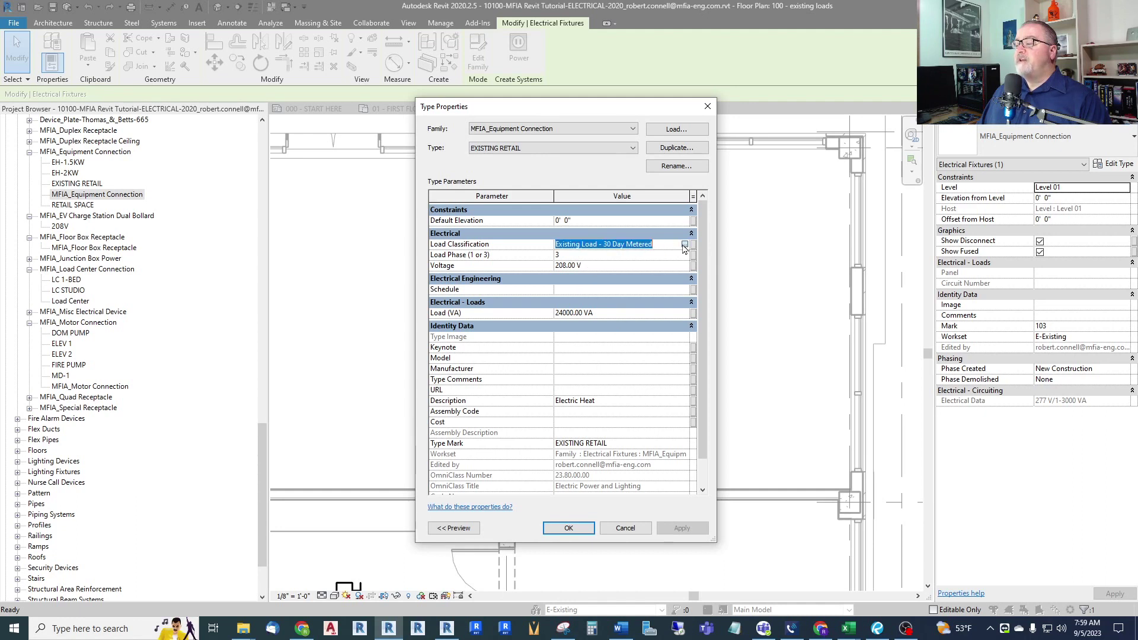
pyautogui.click(685, 245)
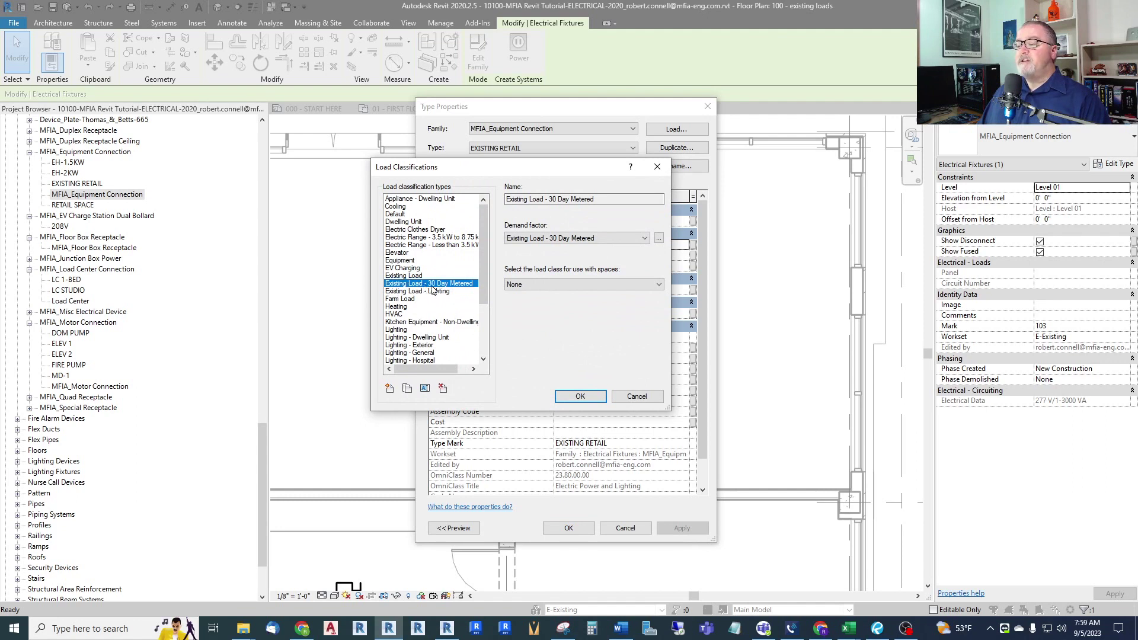
pyautogui.click(659, 238)
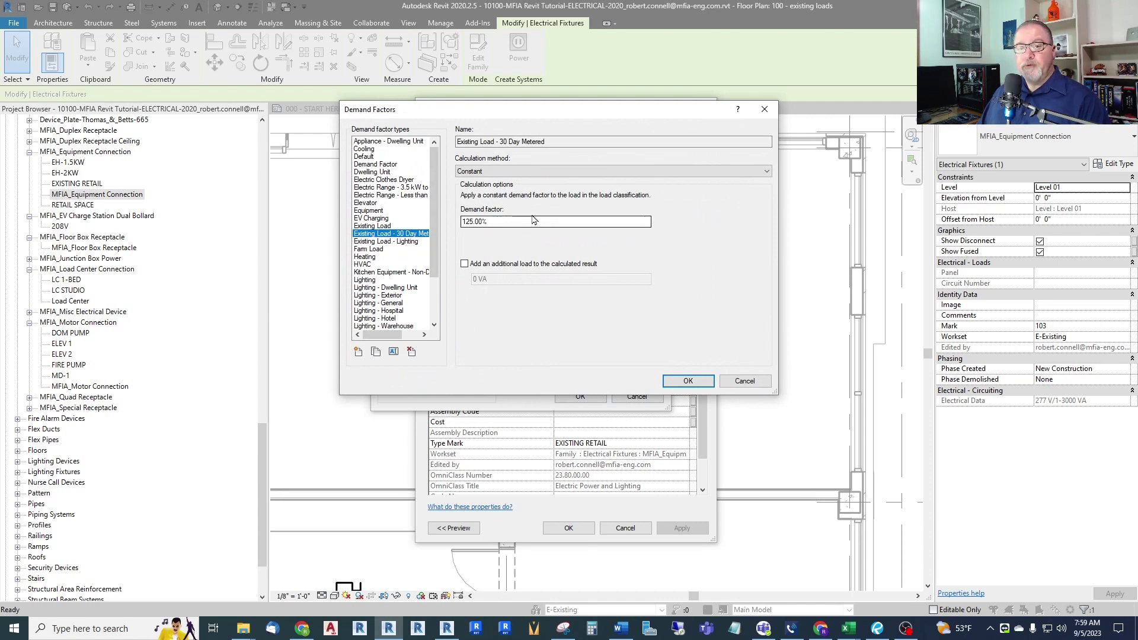
pyautogui.click(687, 380)
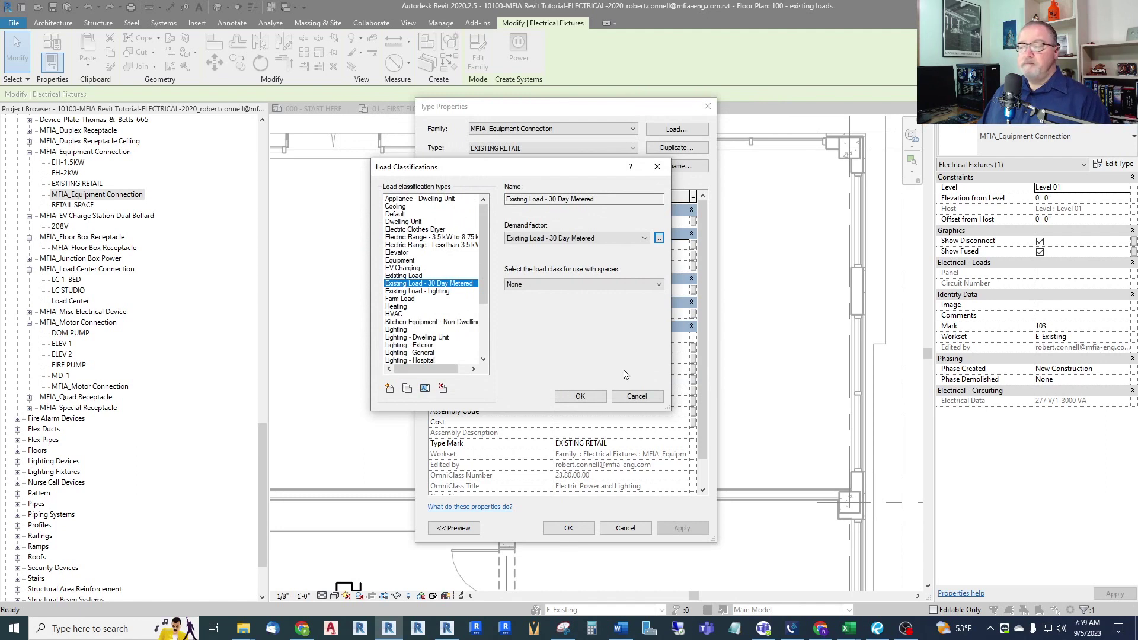
pyautogui.click(580, 396)
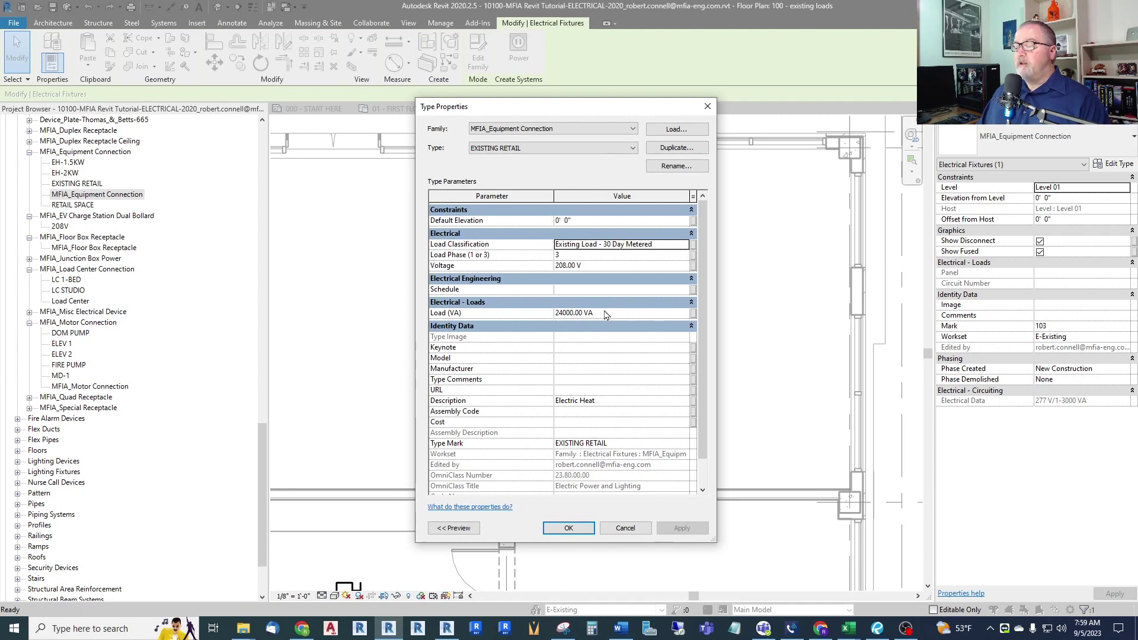
# - Clear the Electric Heat description and apply the type changes
pyautogui.scroll(-2, 605, 314)
pyautogui.click(601, 377)
pyautogui.press('BackSpace')
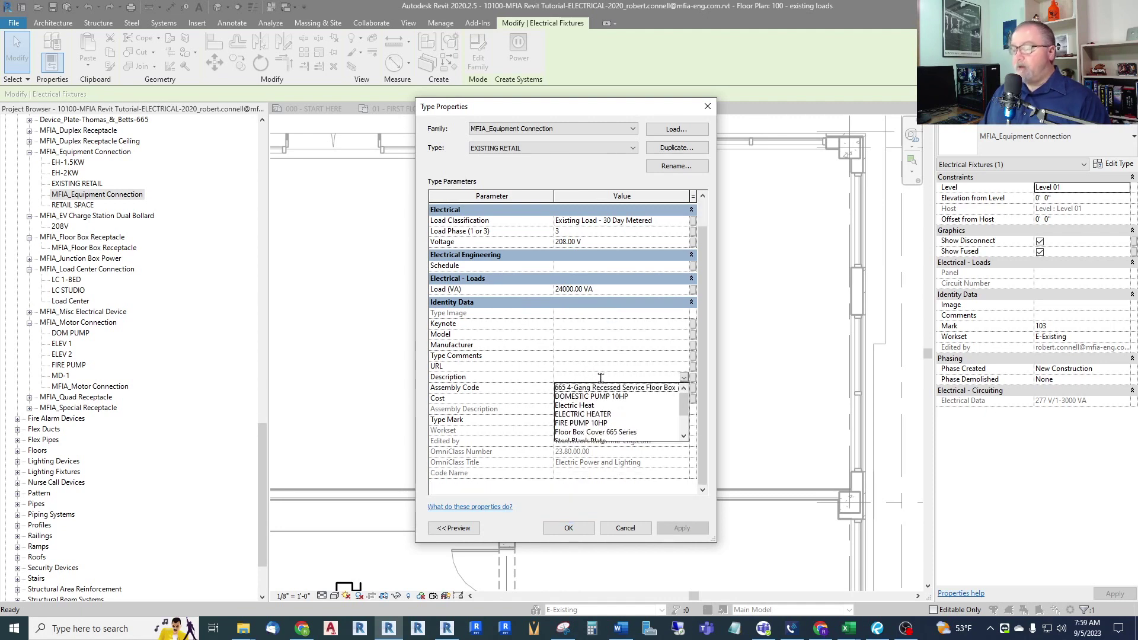
pyautogui.press('Escape')
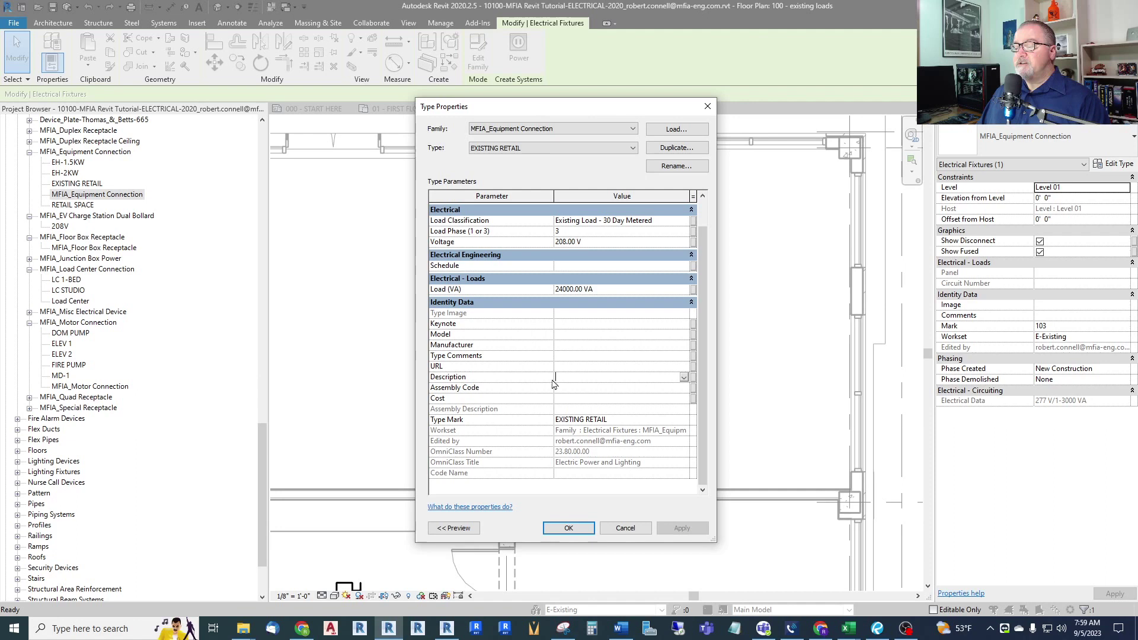
pyautogui.click(568, 526)
# - Tag the equipment connection with a leadered EXISTING RETAIL tag placed below it
pyautogui.click(435, 168)
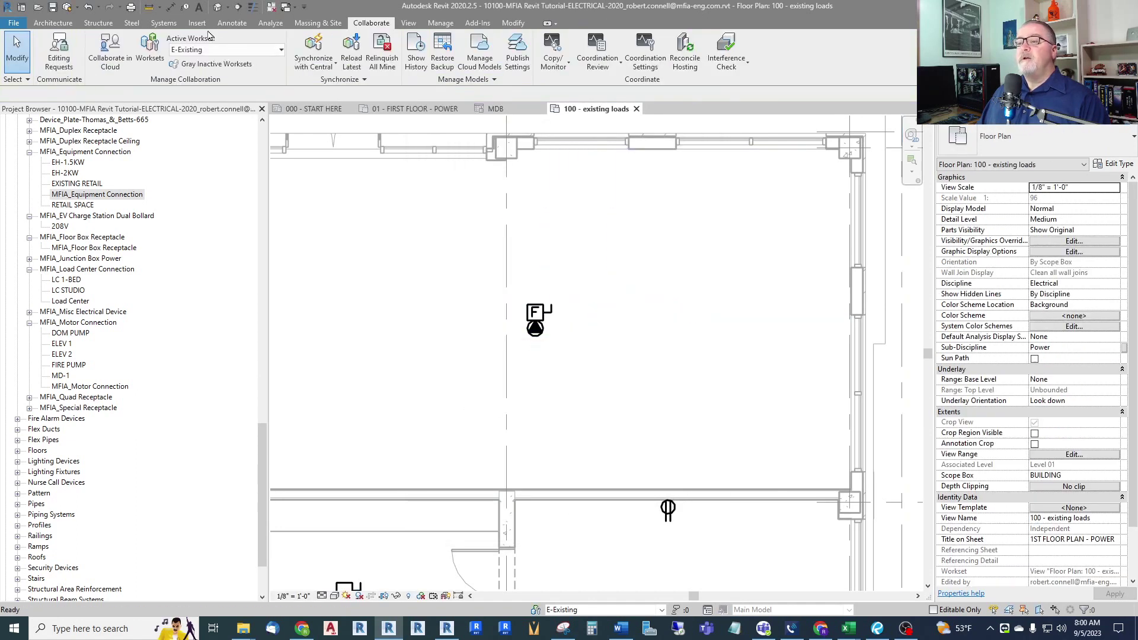
pyautogui.click(186, 7)
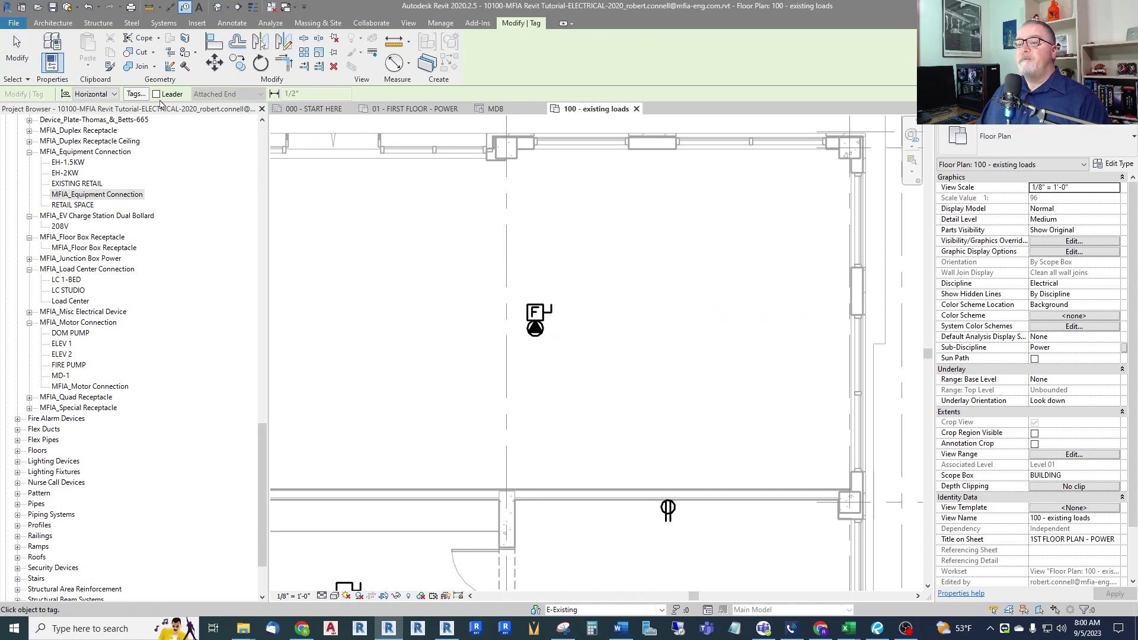
pyautogui.click(536, 341)
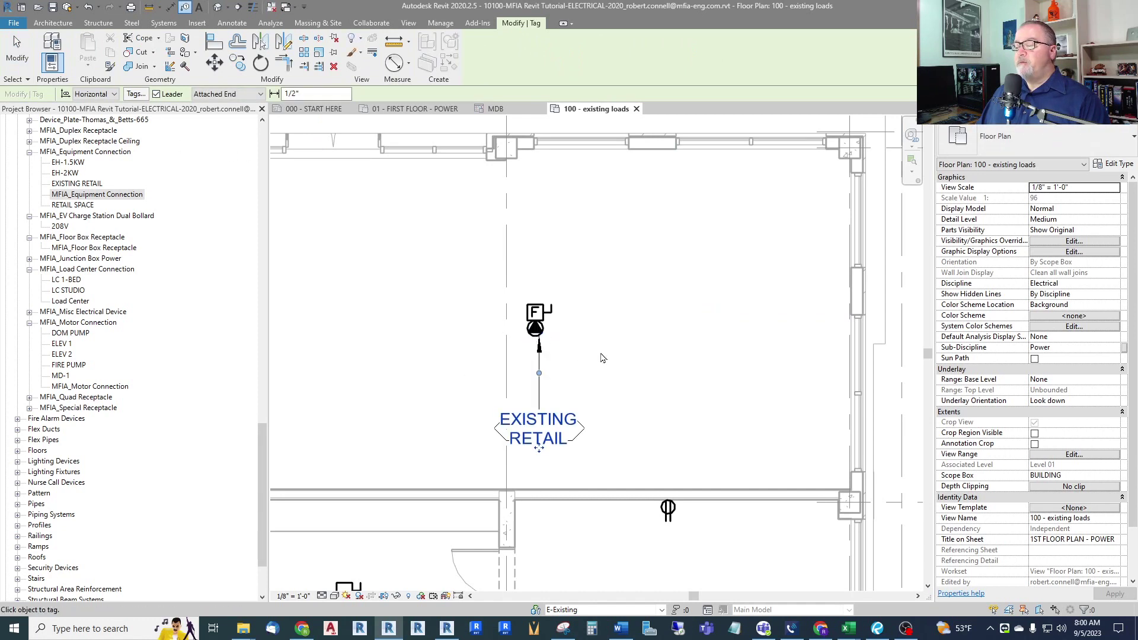
pyautogui.press('Escape')
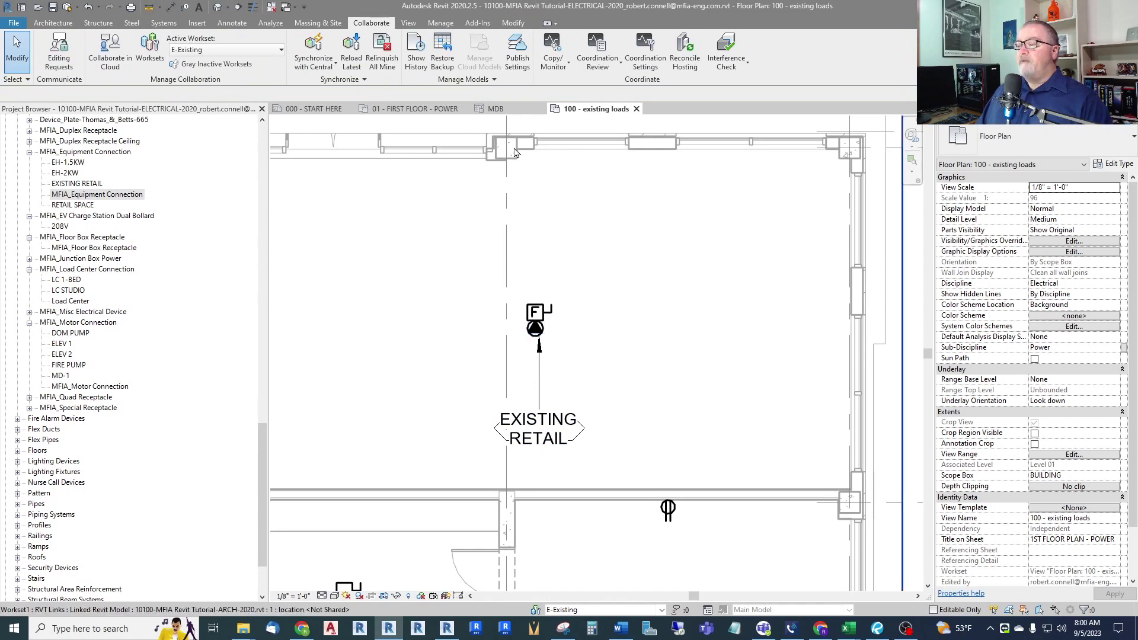
# - Flip to the first-floor power view and back, then select the EXISTING RETAIL connection
pyautogui.click(420, 111)
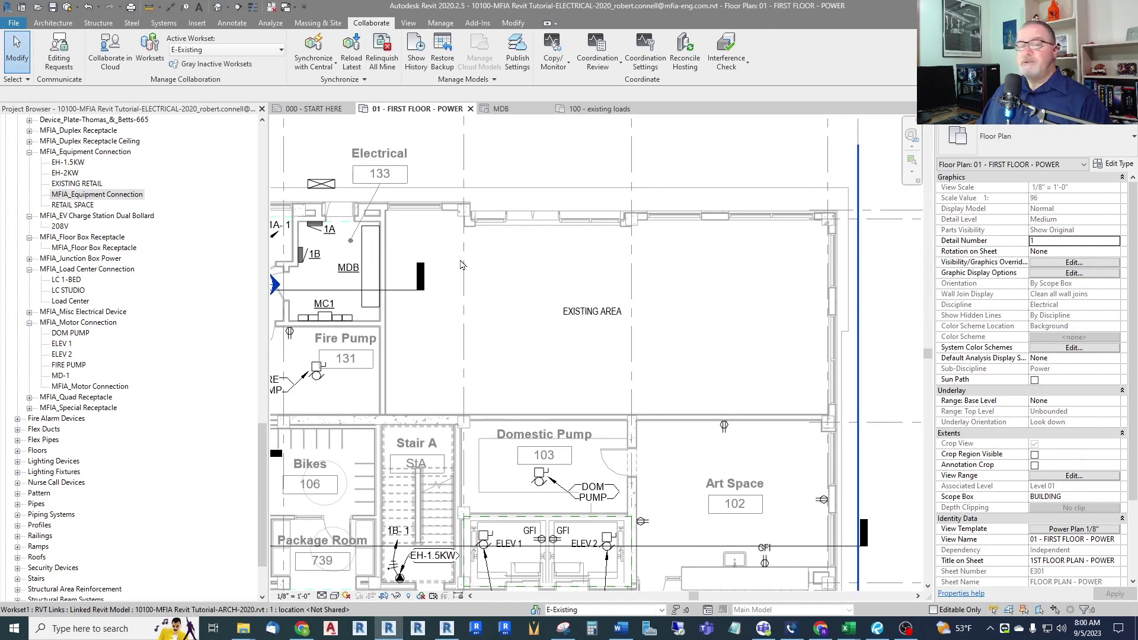
pyautogui.click(600, 109)
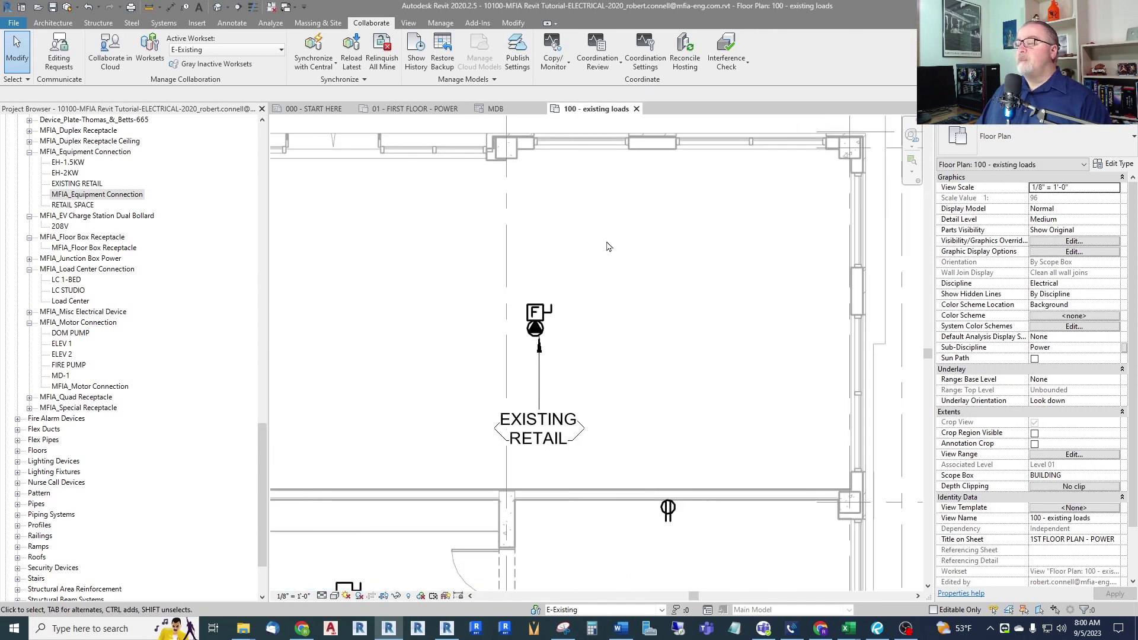
pyautogui.click(541, 305)
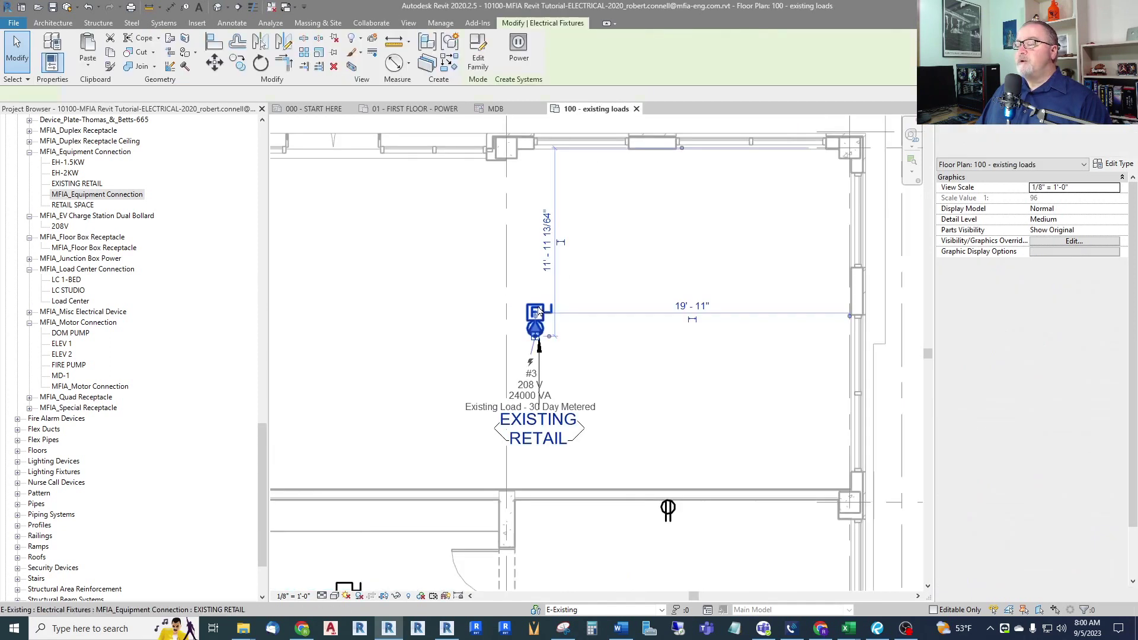
# - Create a power circuit for the connection with load name EXISTING RETAIL
pyautogui.click(519, 53)
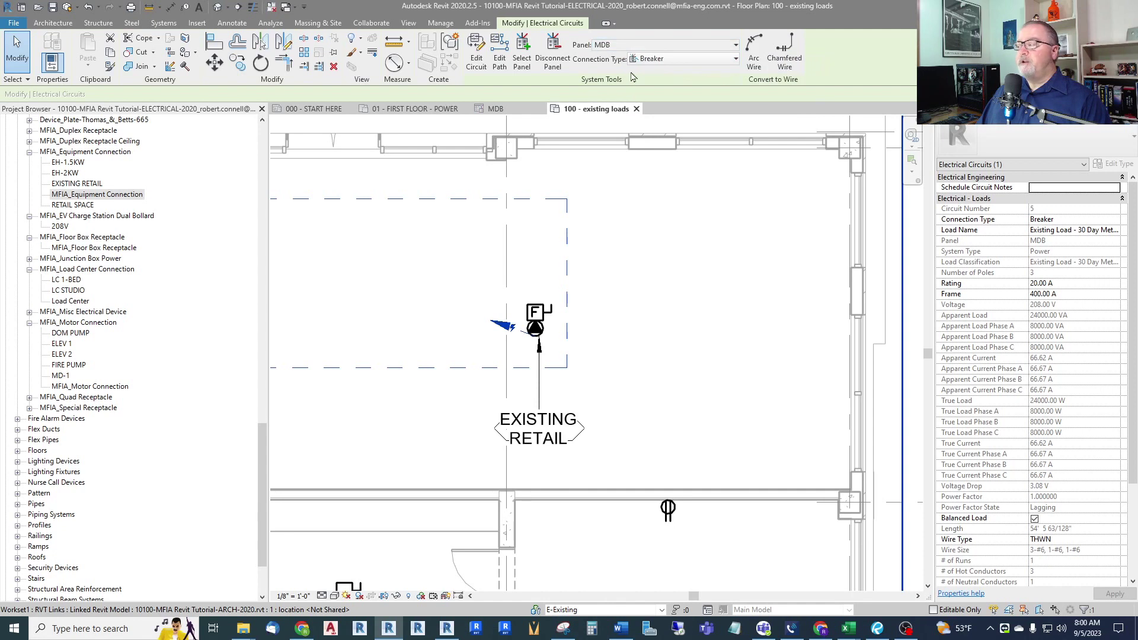
pyautogui.click(1033, 231)
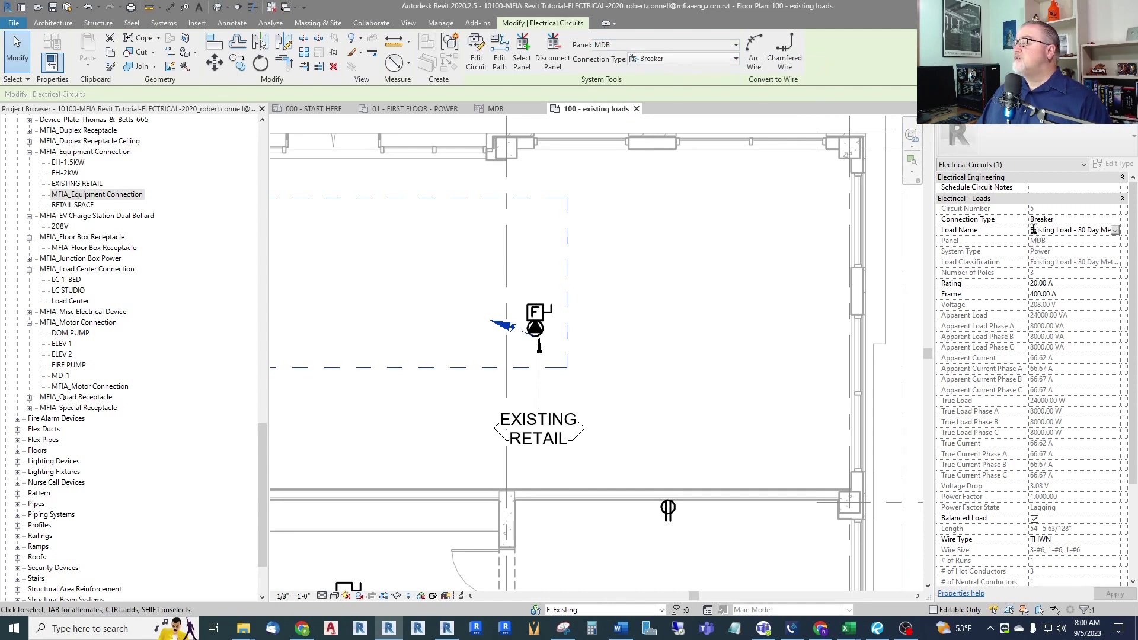
pyautogui.moveTo(1034, 231); pyautogui.dragTo(1129, 233)
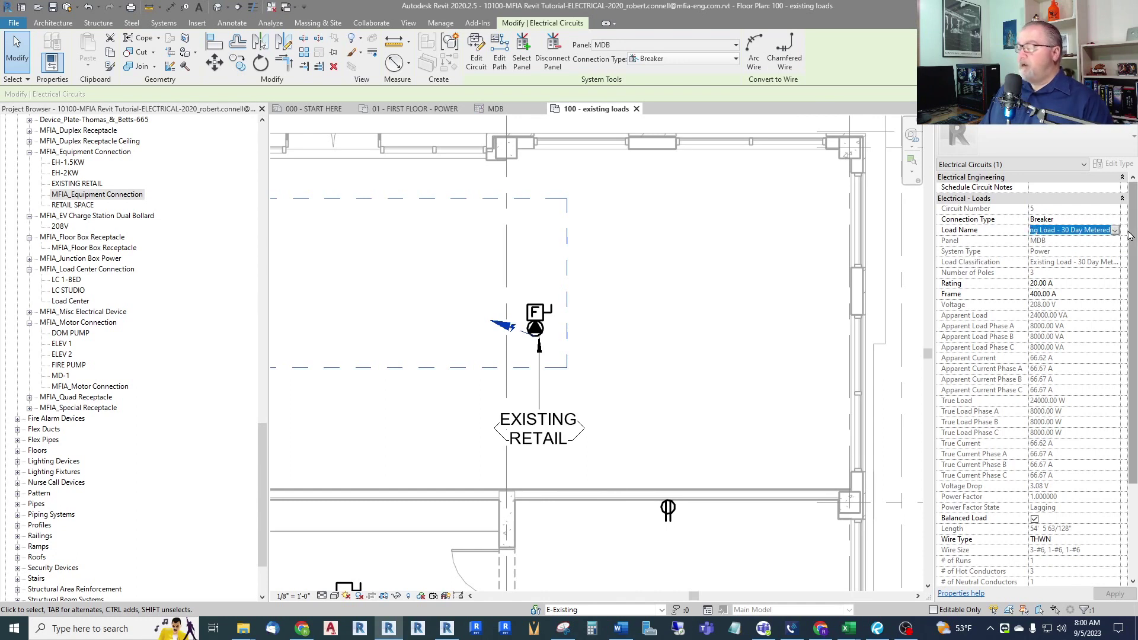
pyautogui.write('Ee')
pyautogui.press('BackSpace')
pyautogui.press('BackSpace')
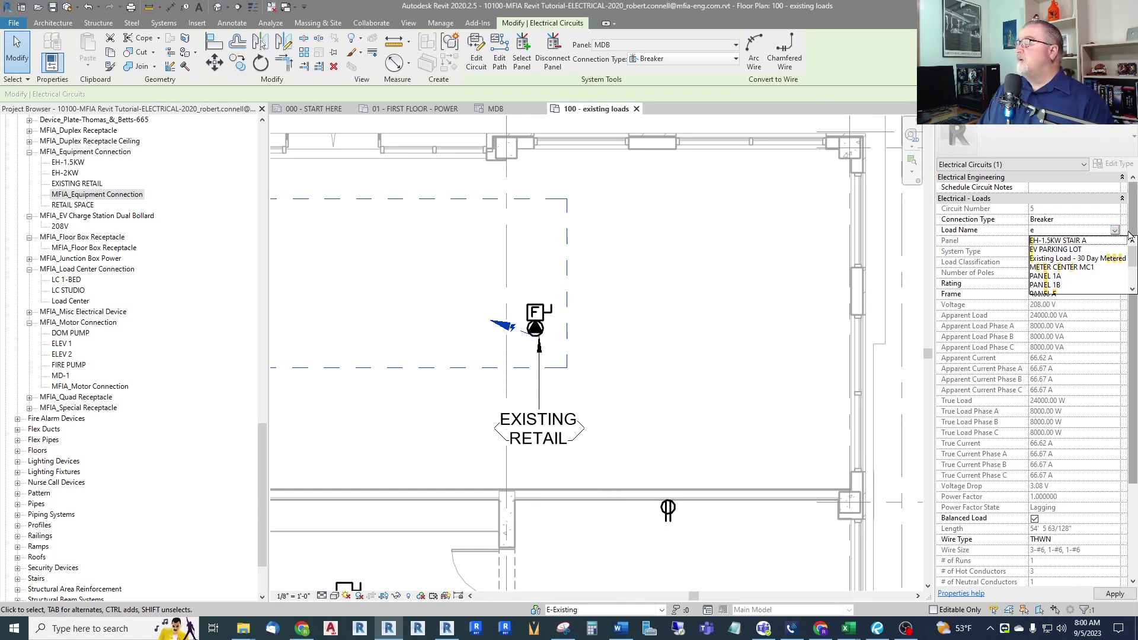
pyautogui.write('EXISTING RE')
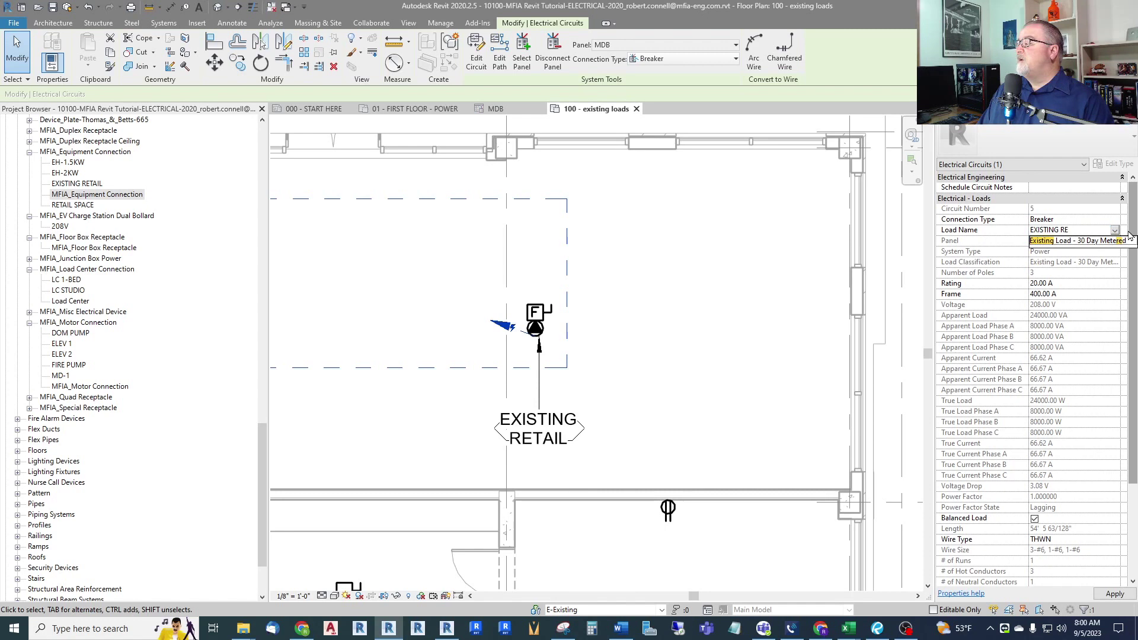
pyautogui.write('TAIL')
pyautogui.press('Return')
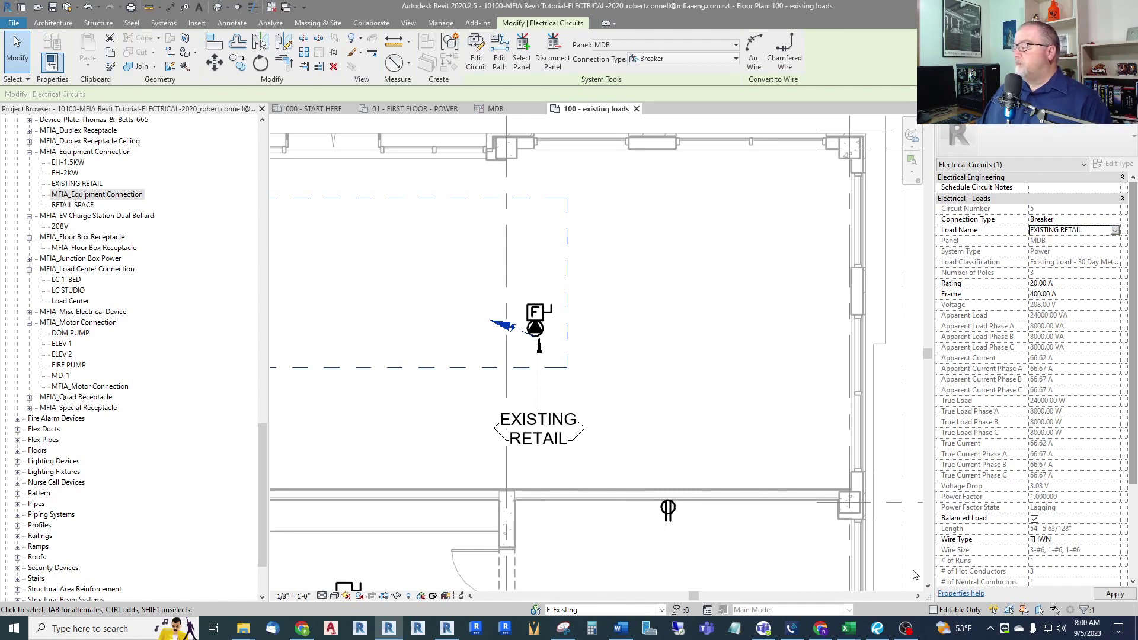
# - Convert the circuit to an arced wire and tag it MDB-5 without a leader
pyautogui.click(754, 48)
pyautogui.press('Escape')
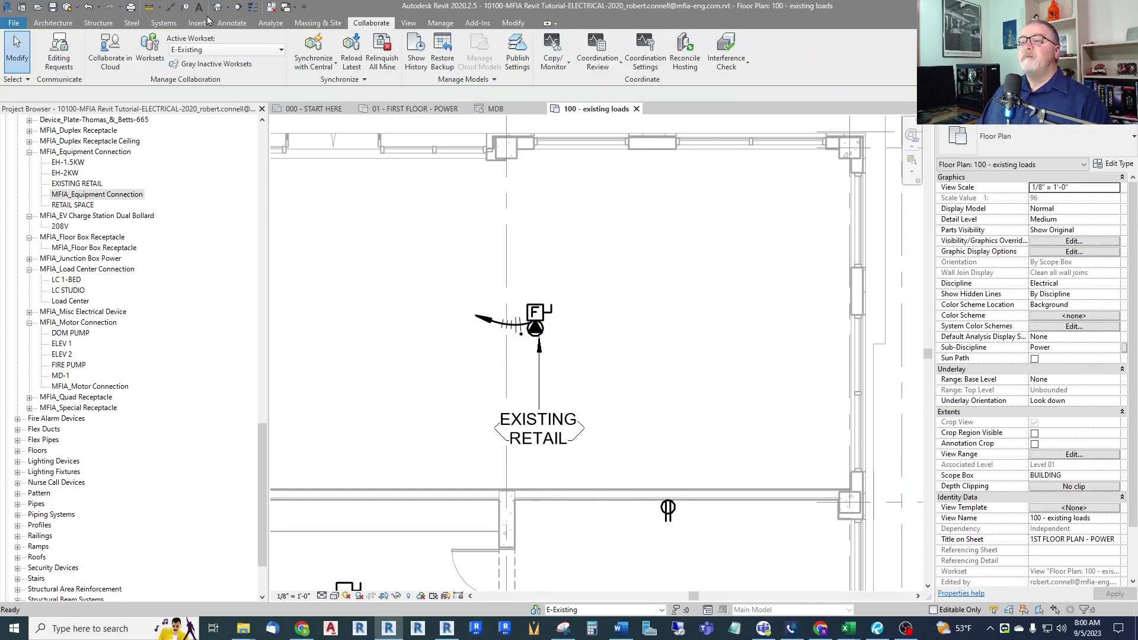
pyautogui.click(185, 7)
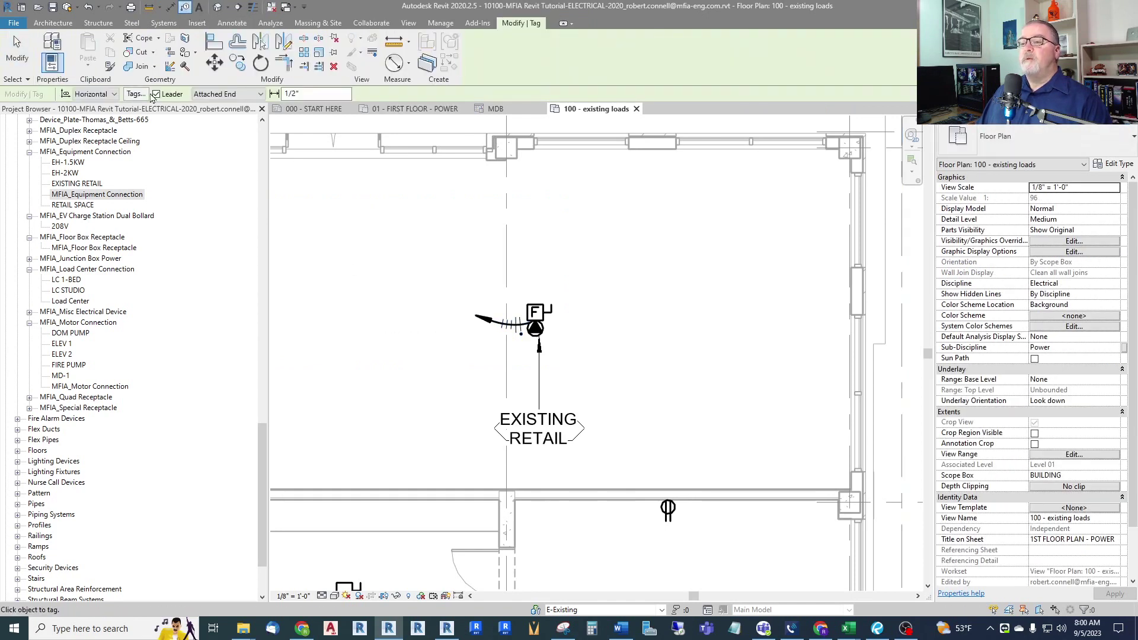
pyautogui.click(156, 94)
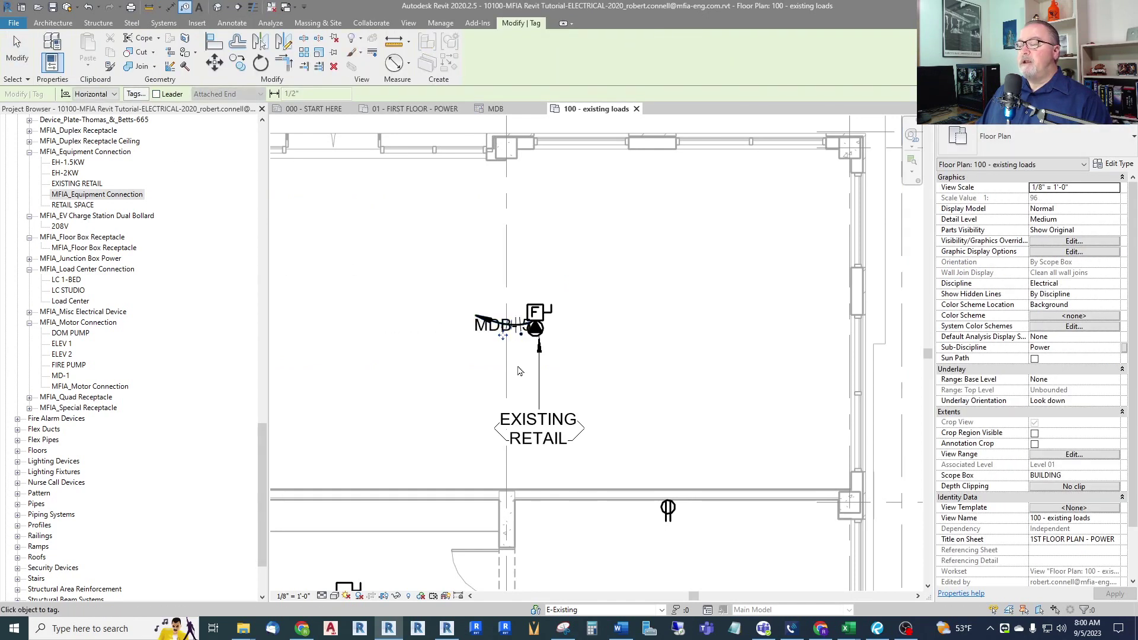
pyautogui.click(504, 343)
pyautogui.press('Escape')
pyautogui.press('Escape')
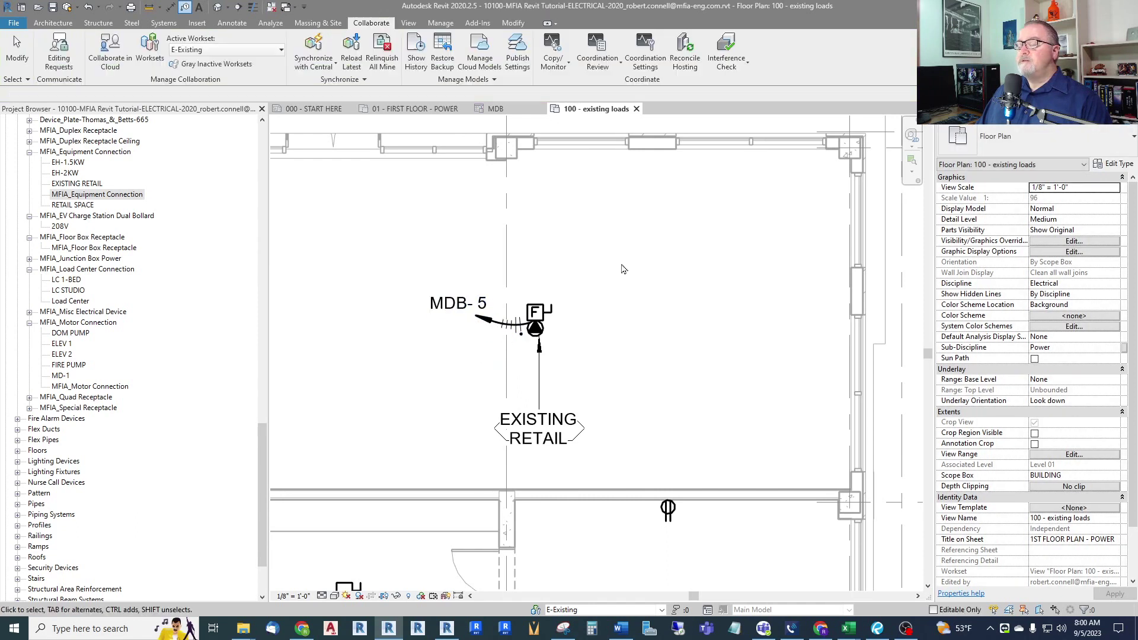
pyautogui.scroll(-4, 633, 252)
pyautogui.scroll(-2, 633, 252)
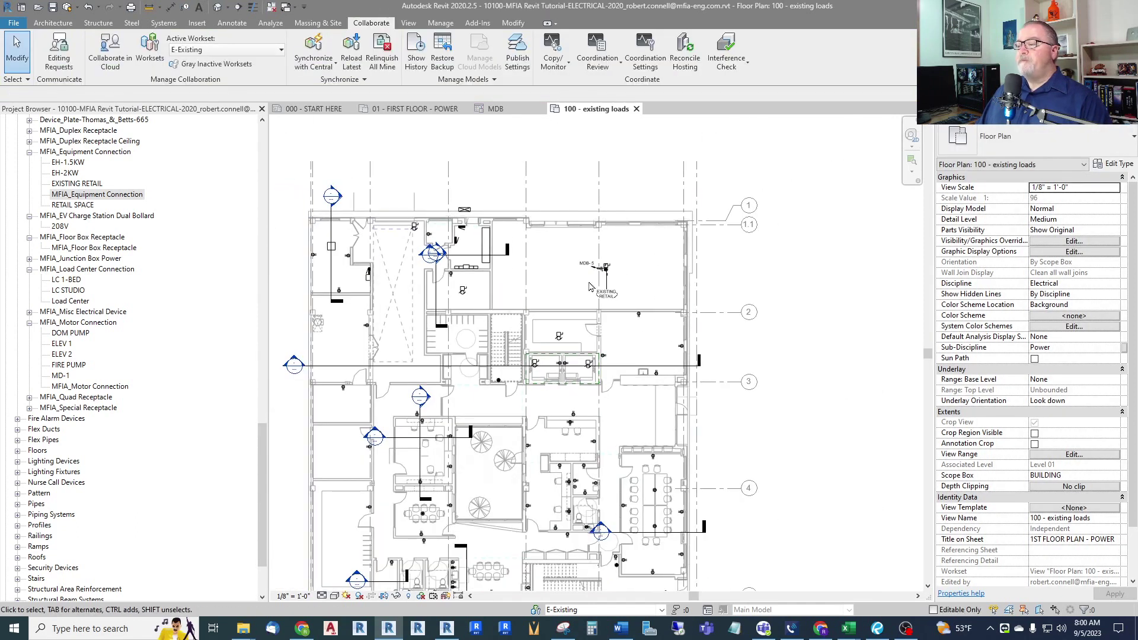
pyautogui.scroll(4, 589, 287)
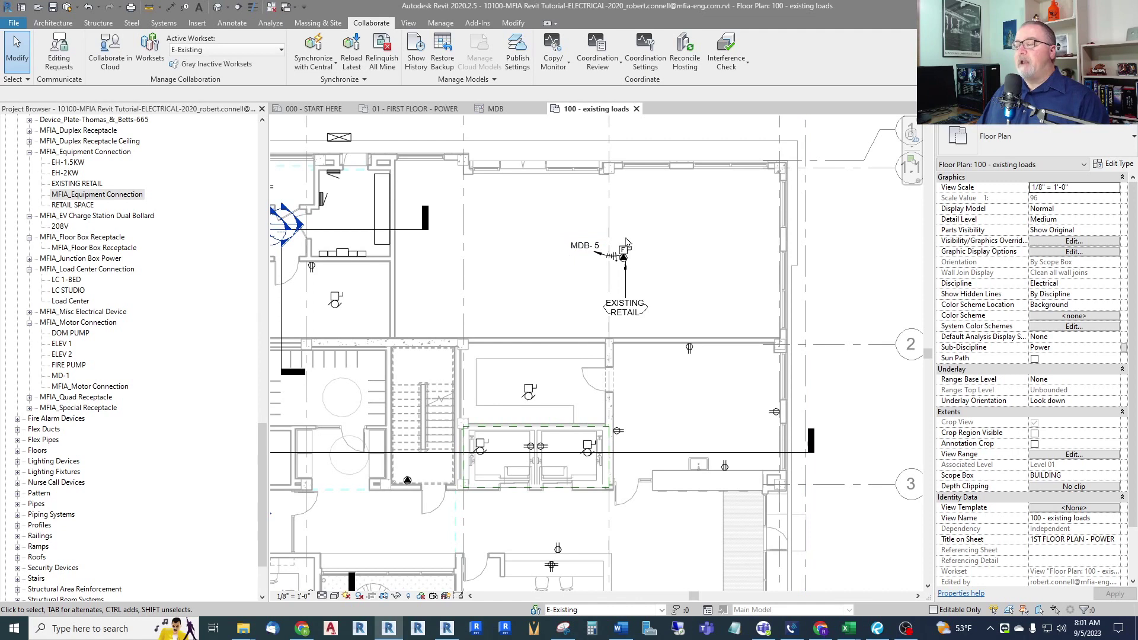
pyautogui.click(415, 108)
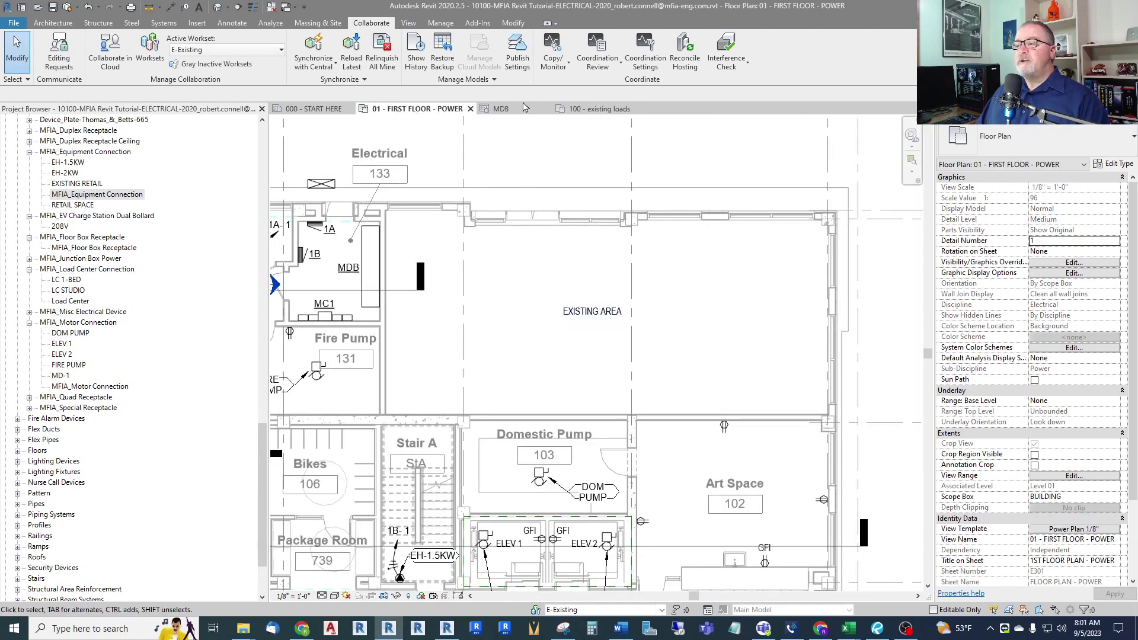
pyautogui.click(502, 109)
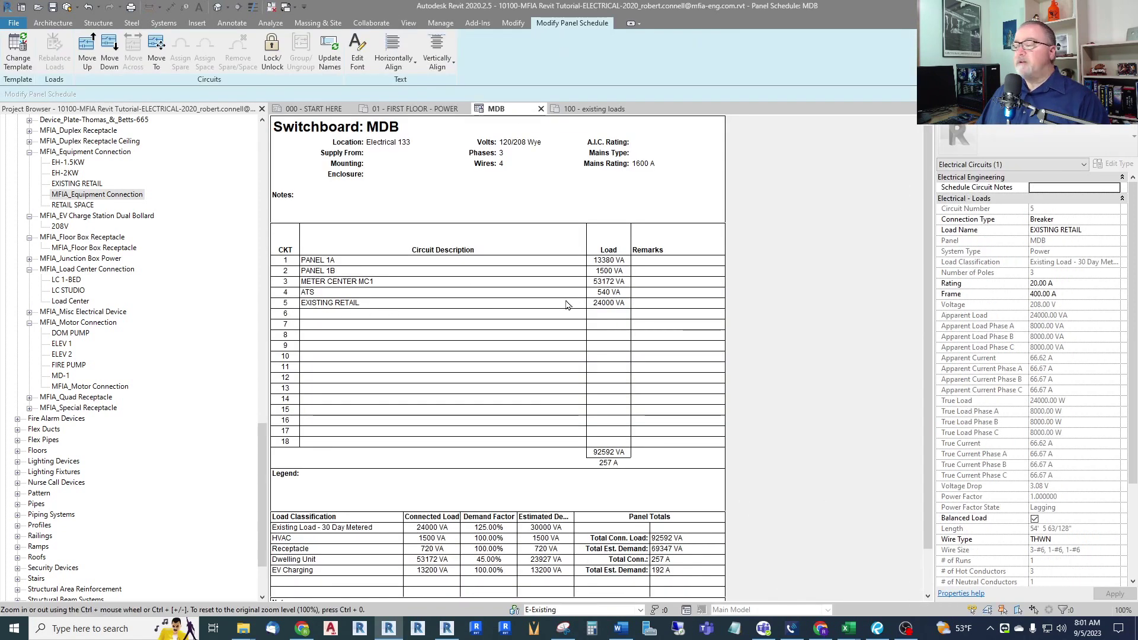
pyautogui.scroll(-1, 566, 302)
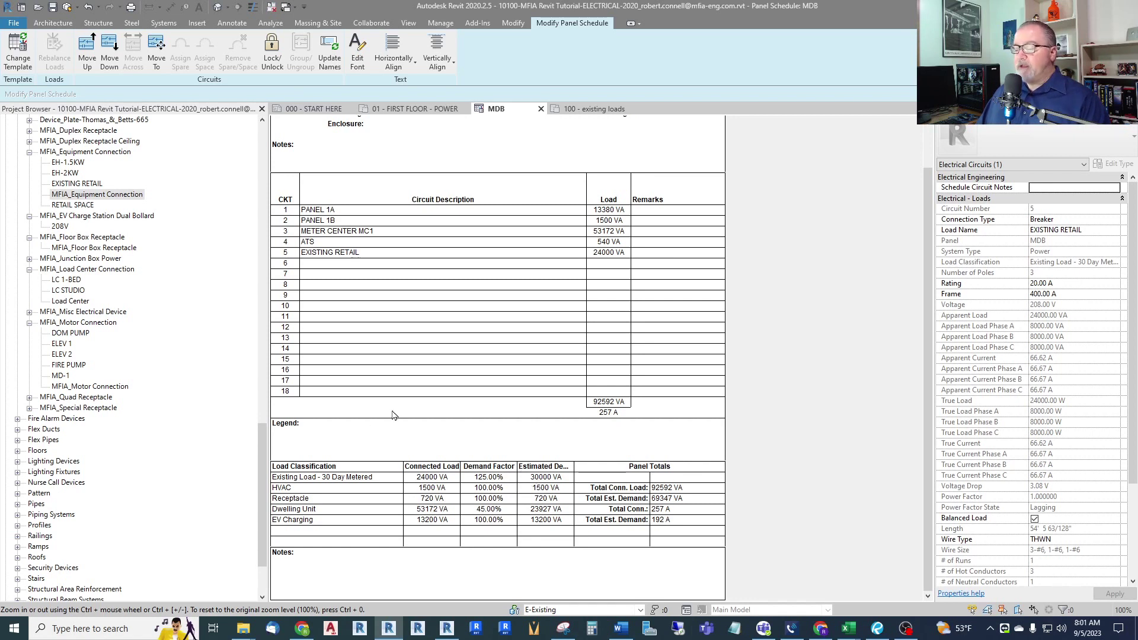
pyautogui.scroll(2, 448, 430)
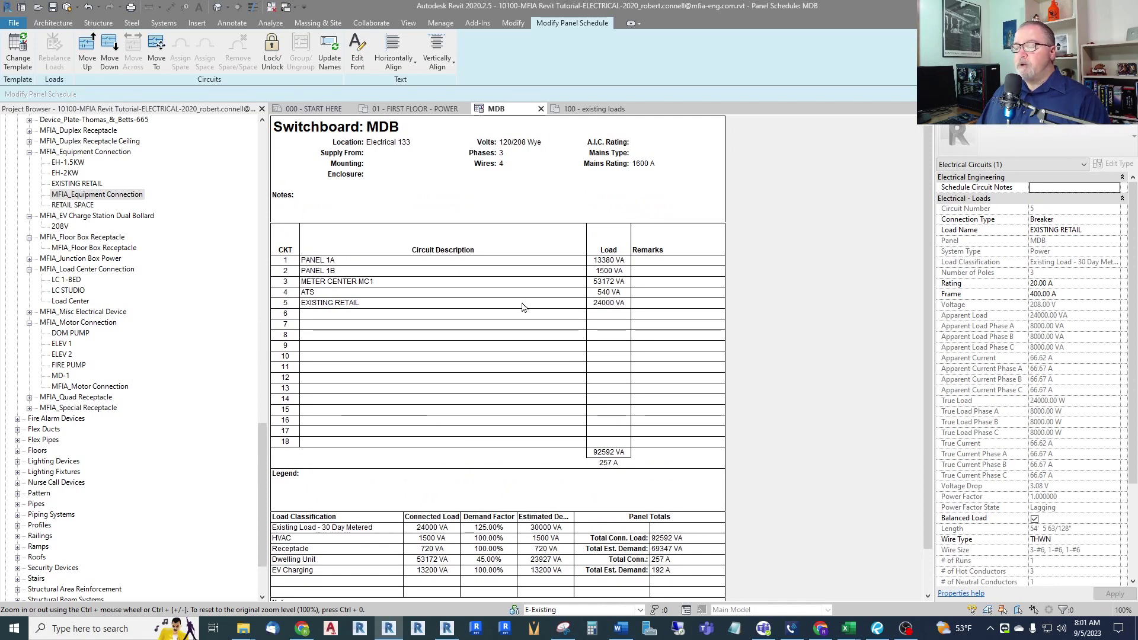
pyautogui.click(592, 109)
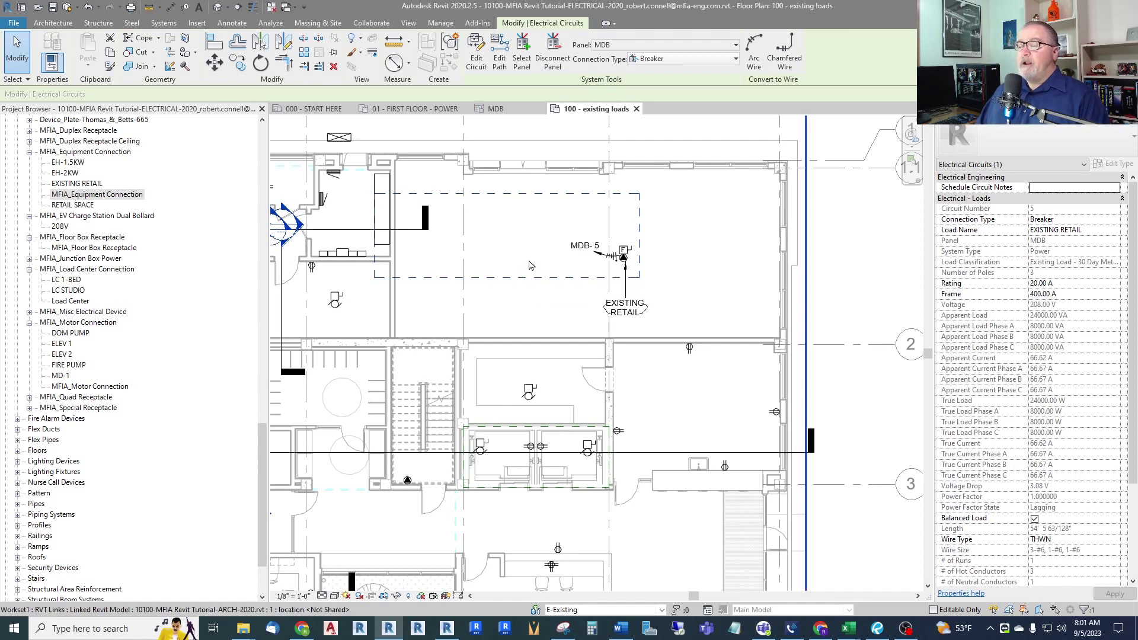
# - Deselect the circuit and scroll the Project Browser to the MFIA_Duplex Receptacle family
pyautogui.click(531, 265)
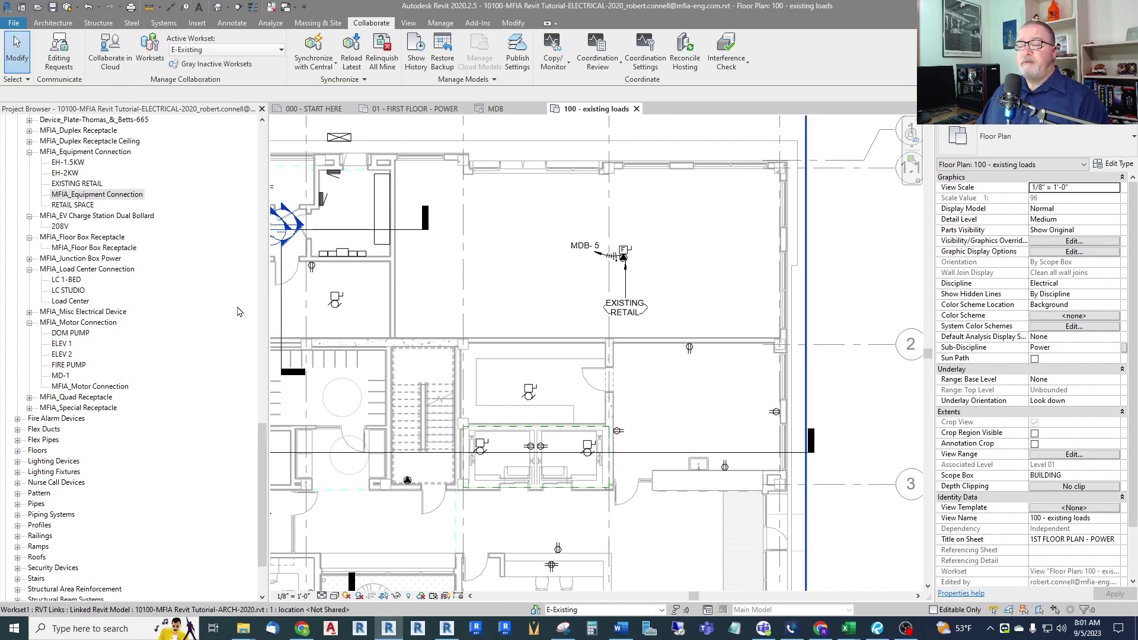
pyautogui.moveTo(264, 452)
pyautogui.mouseDown()
pyautogui.moveTo(259, 417)
pyautogui.moveTo(260, 436)
pyautogui.mouseUp()
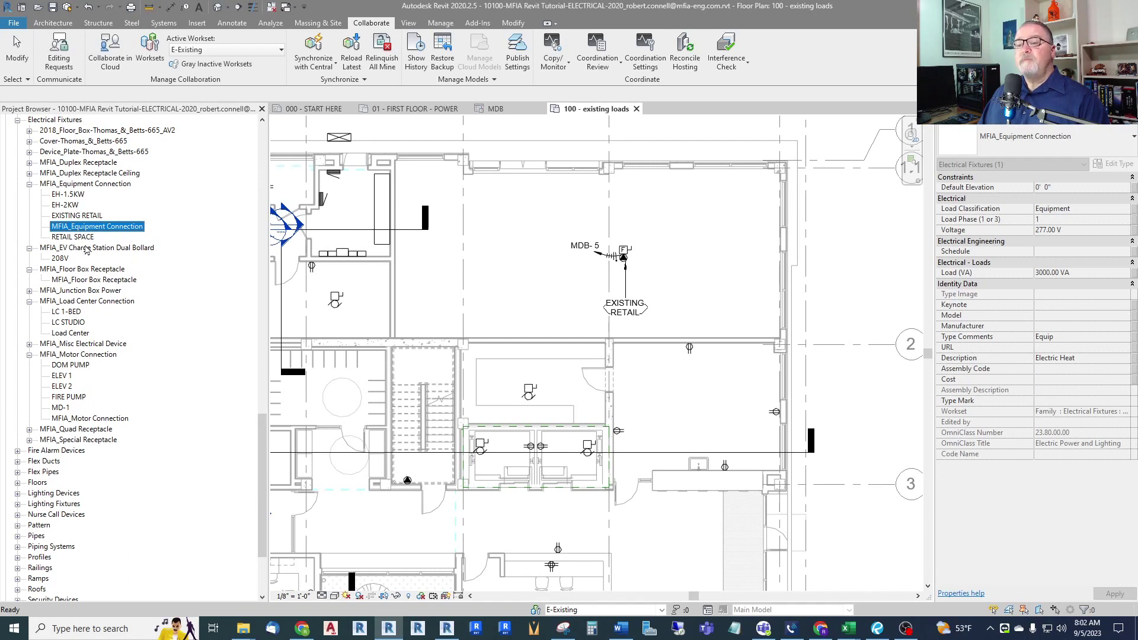
# - Place a Standard MFIA_Duplex Receptacle on the wall below the retail space
pyautogui.click(30, 163)
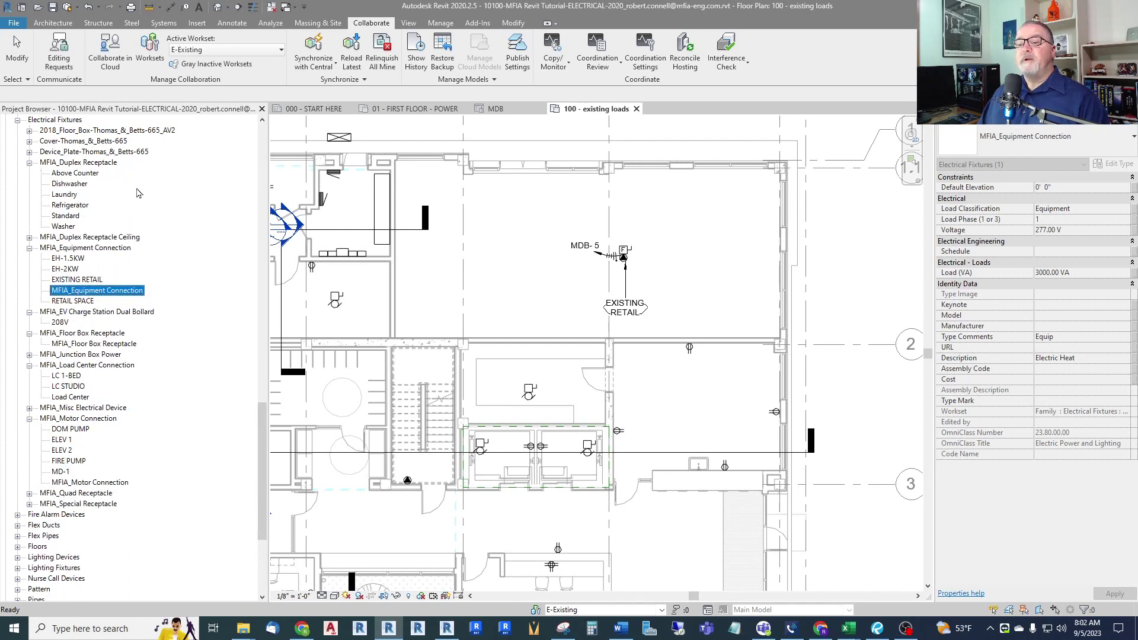
pyautogui.doubleClick(65, 216)
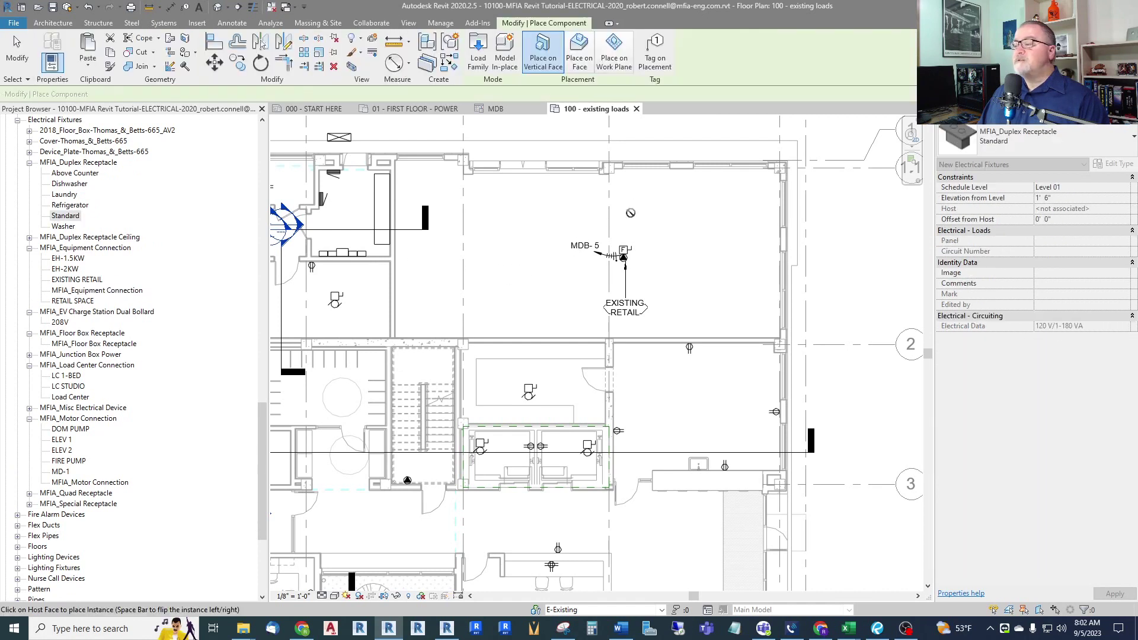
pyautogui.scroll(3, 633, 202)
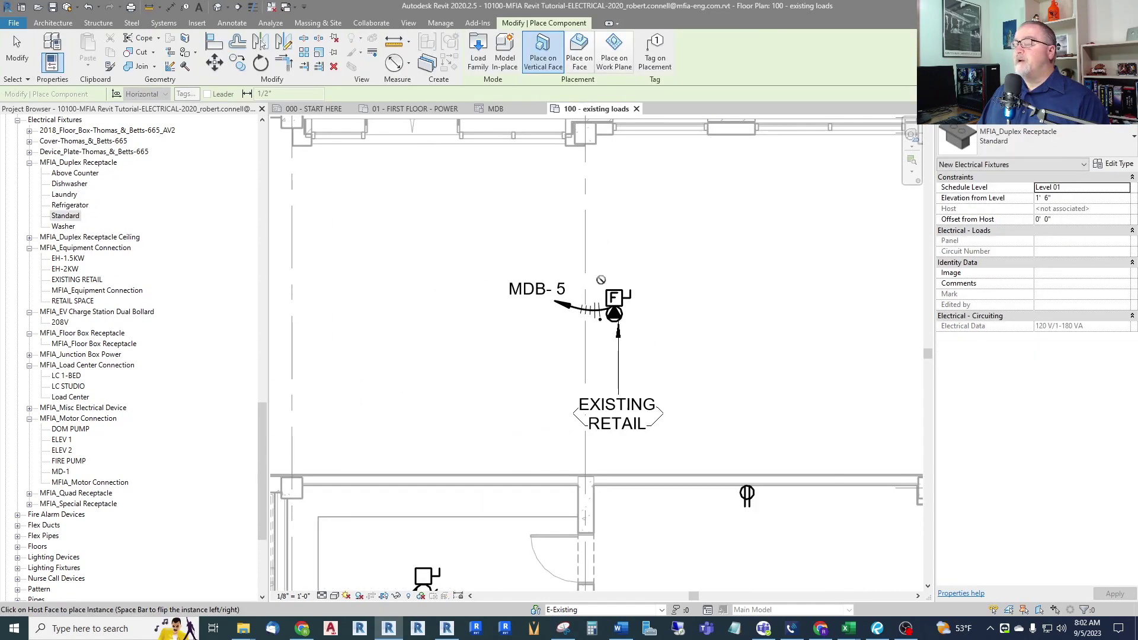
pyautogui.scroll(-2, 600, 280)
pyautogui.scroll(2, 492, 336)
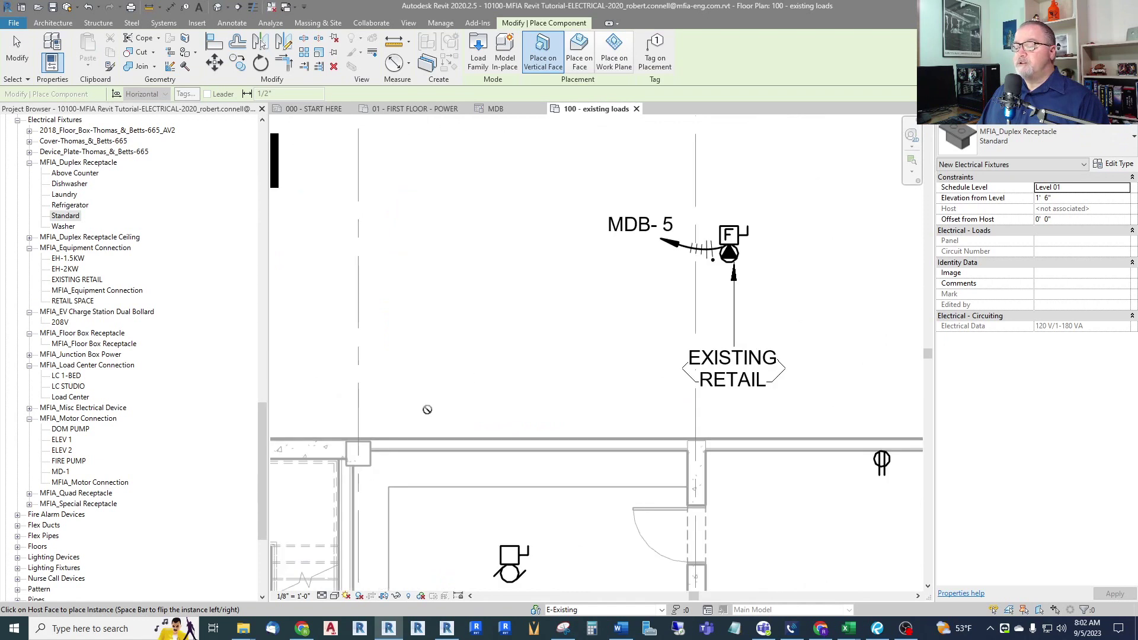
pyautogui.click(408, 430)
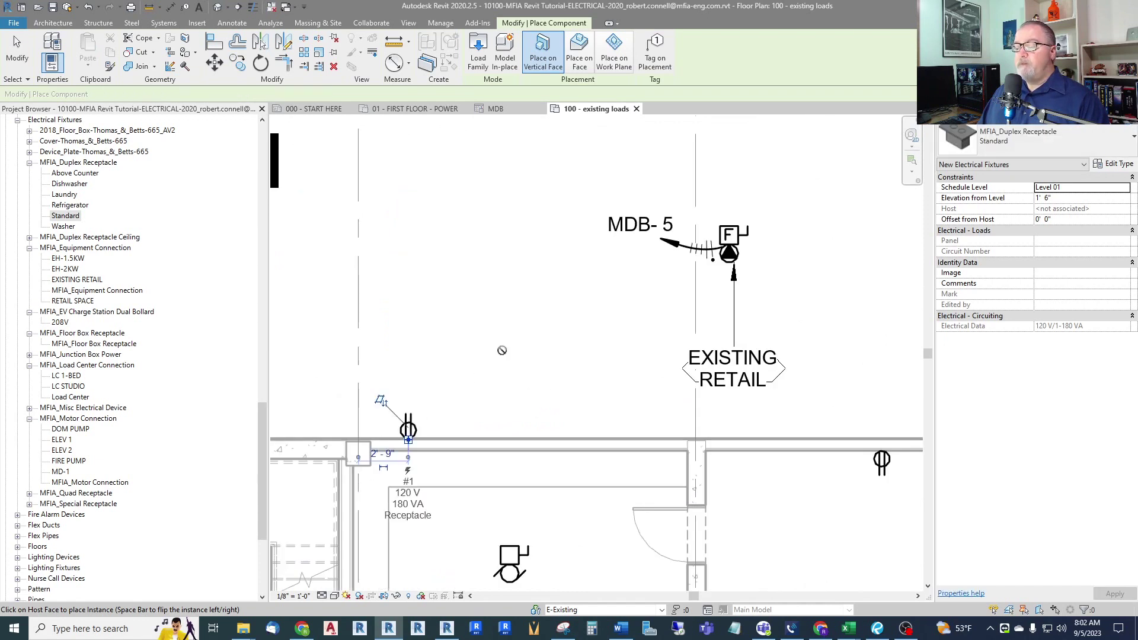
pyautogui.press('Escape')
pyautogui.press('Escape')
# - Duplicate the receptacle's type as a new type named A1-25
pyautogui.click(409, 430)
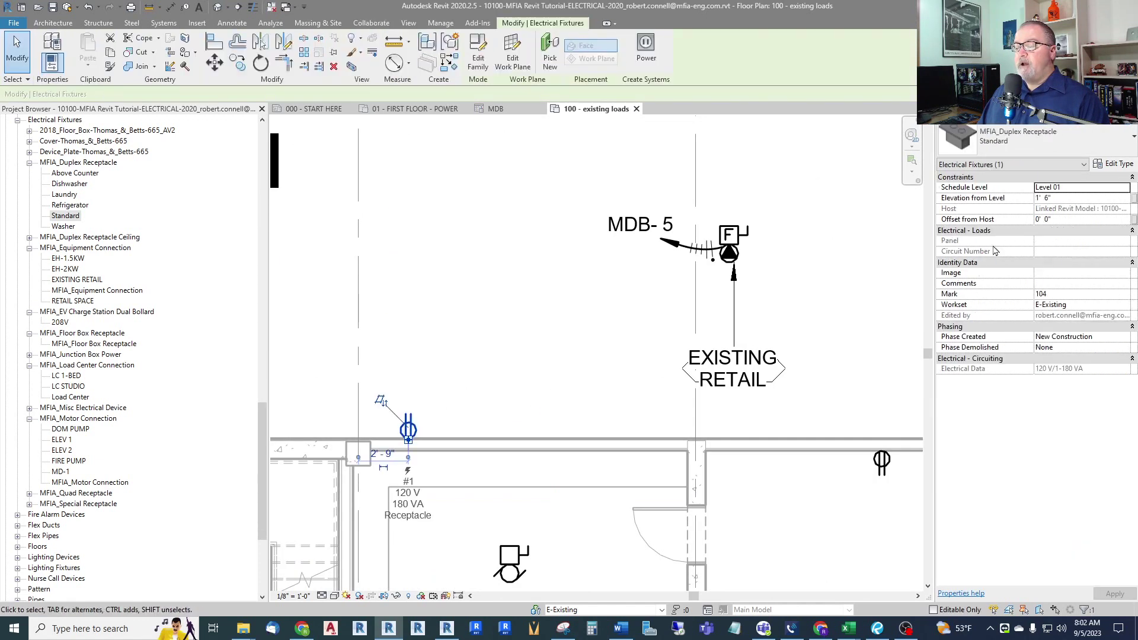
pyautogui.click(1112, 166)
pyautogui.click(677, 148)
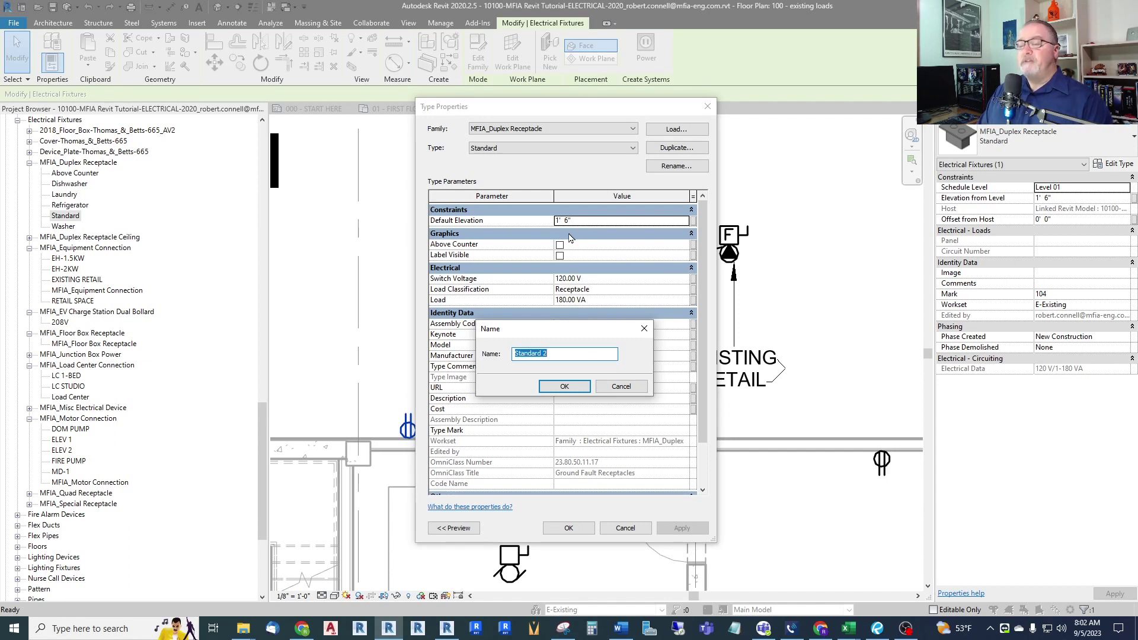
pyautogui.write('A1-25')
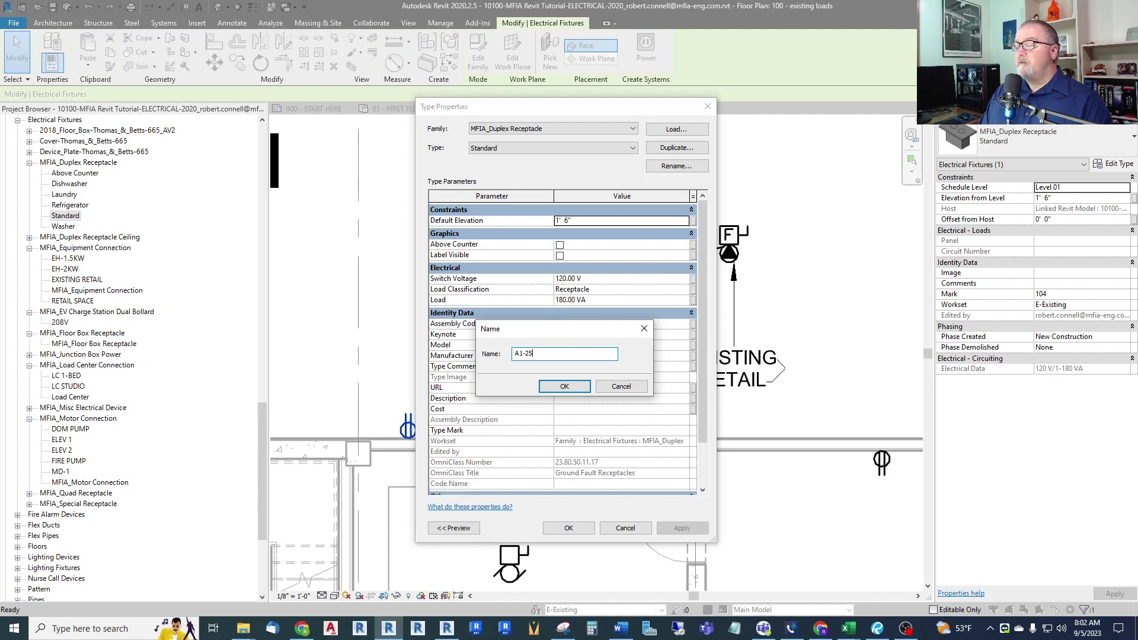
pyautogui.press('Return')
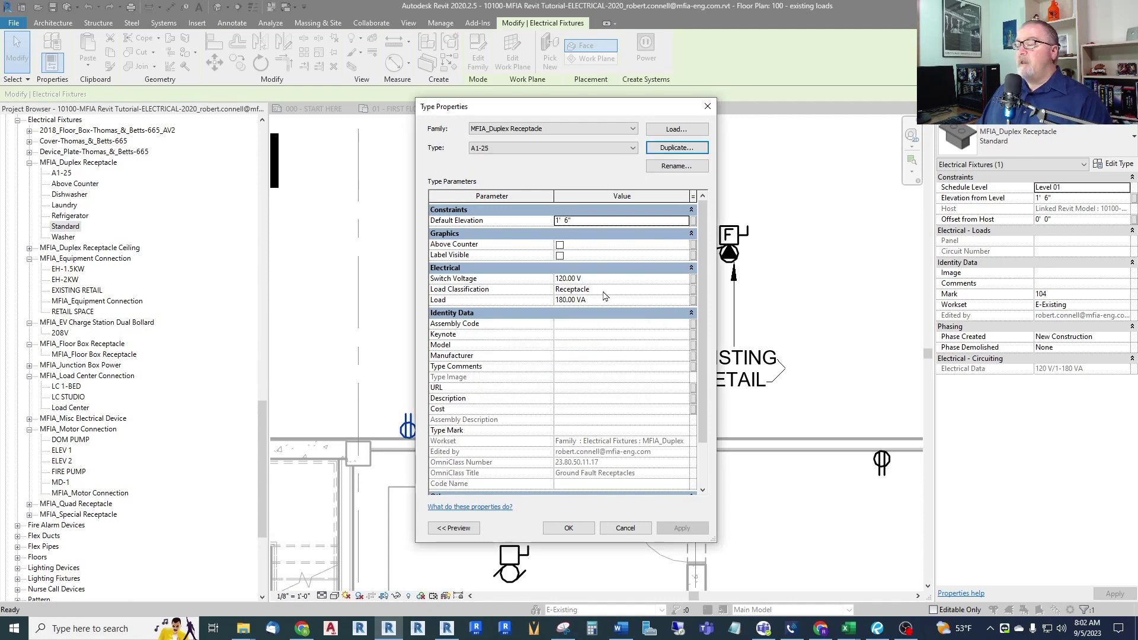
# - Give type A1-25 a 540 VA load and Type Mark EXISTING A1-25
pyautogui.click(608, 299)
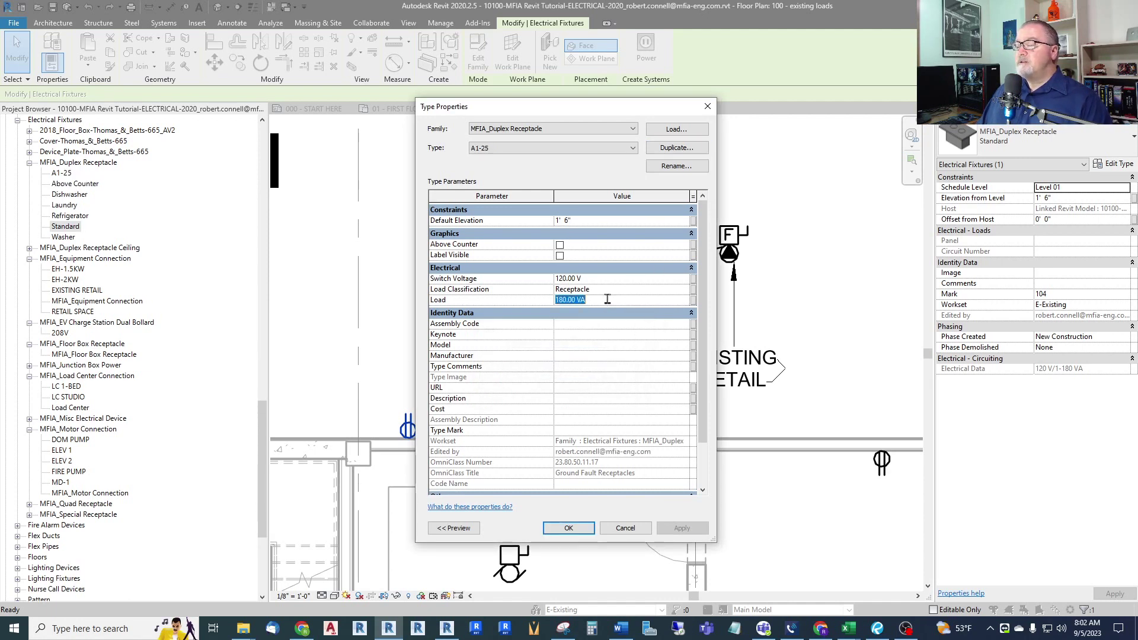
pyautogui.write('540')
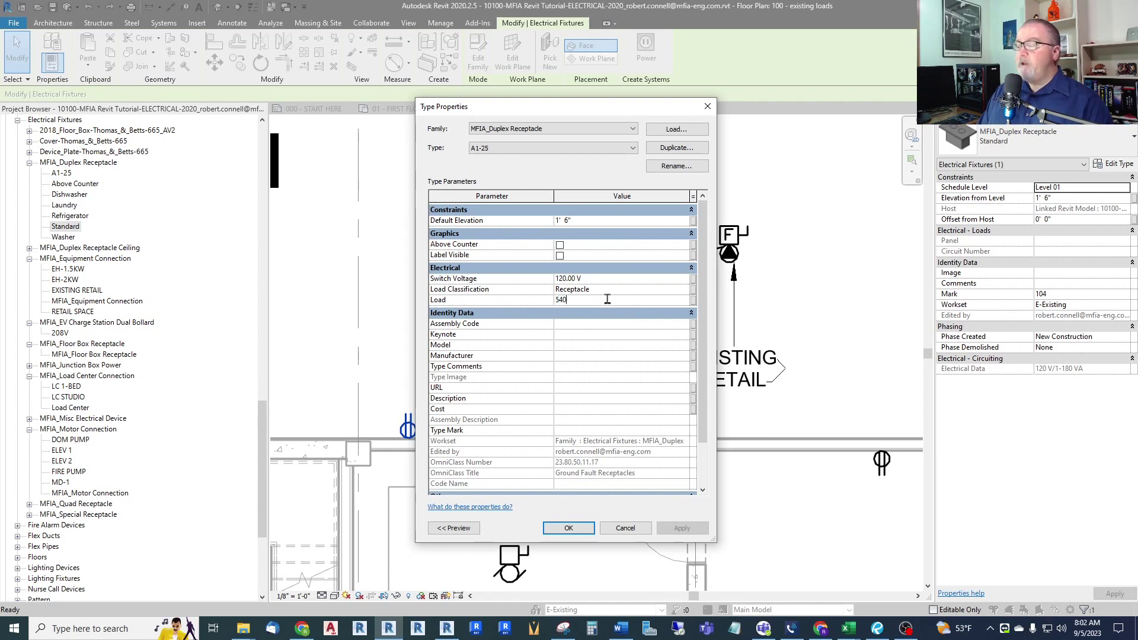
pyautogui.press('Return')
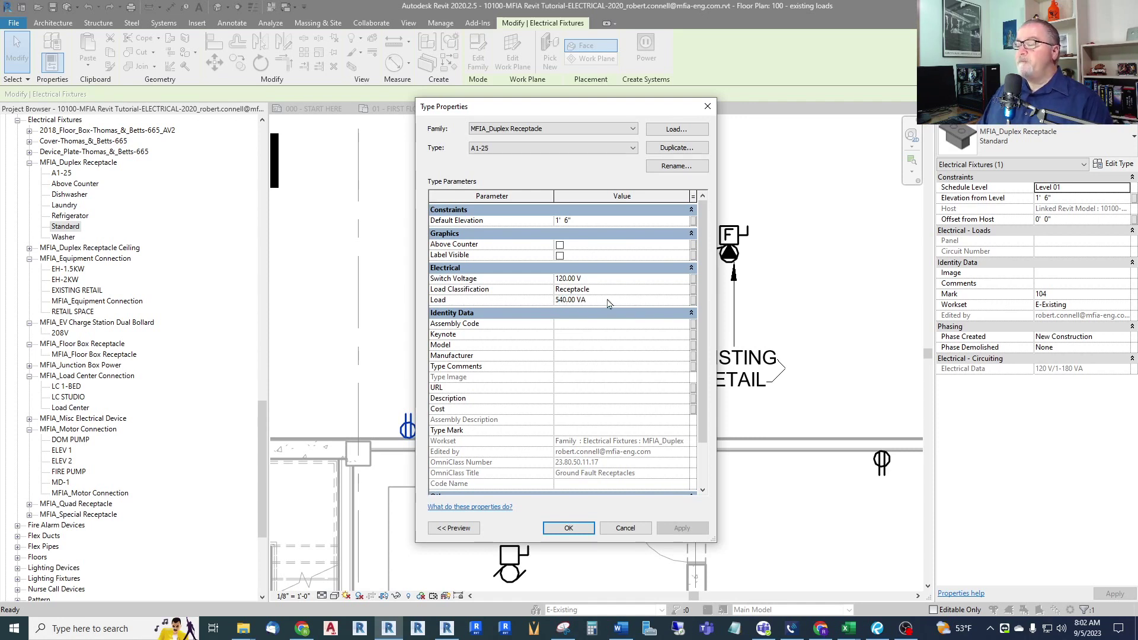
pyautogui.click(592, 430)
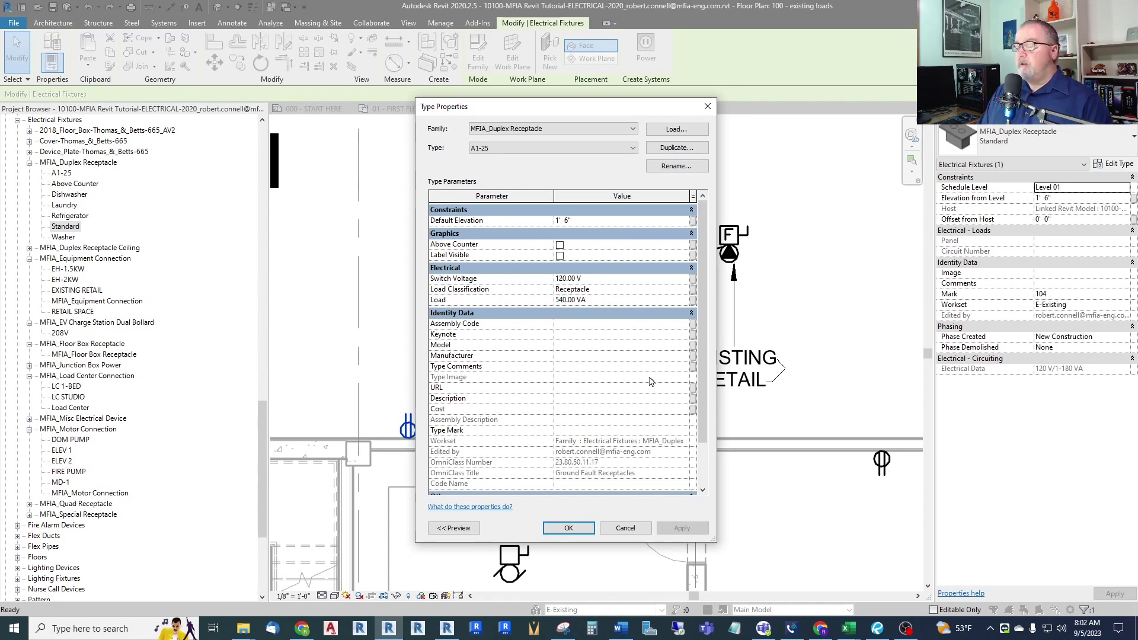
pyautogui.write('EXISTING A1')
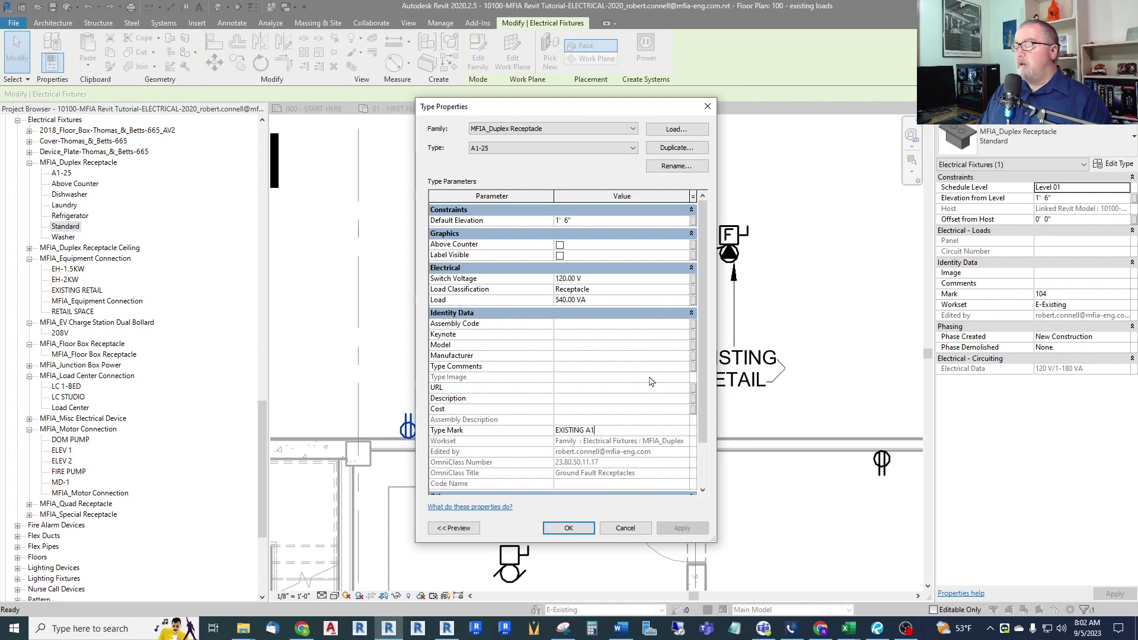
pyautogui.write('-25')
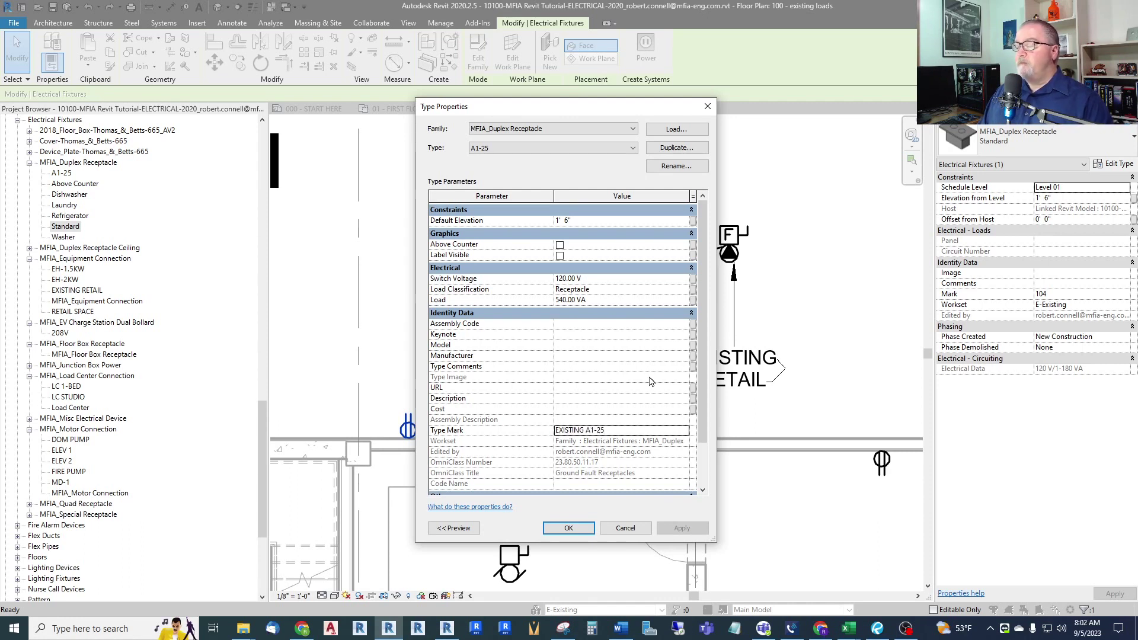
pyautogui.click(574, 529)
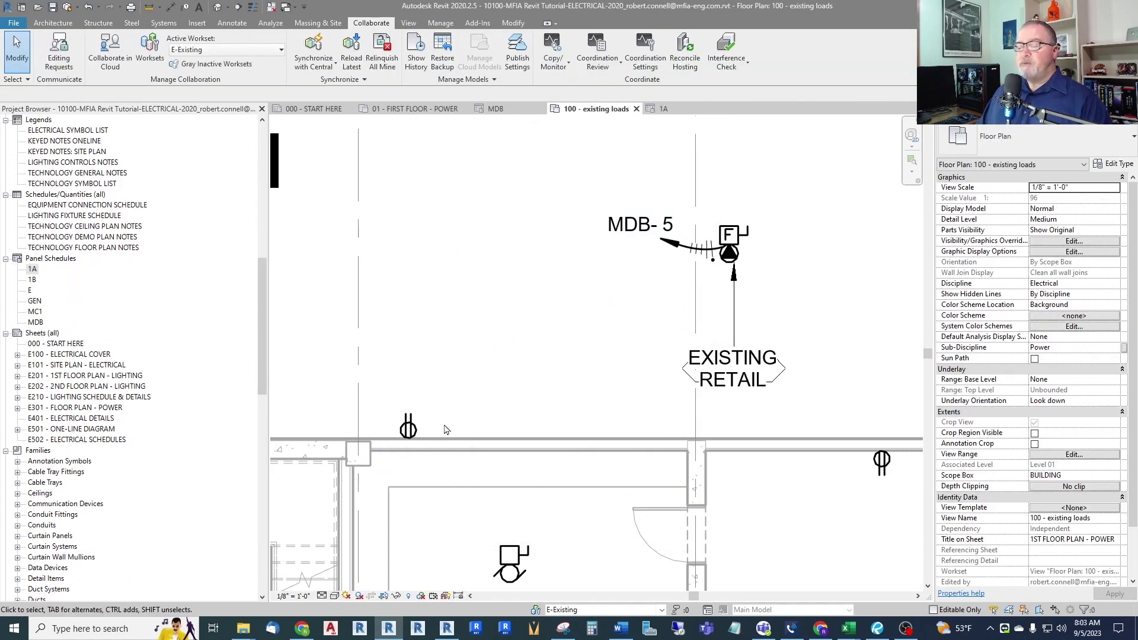
# - Create a power circuit for the receptacle and name its load EXISTING RECEPTS
pyautogui.click(408, 427)
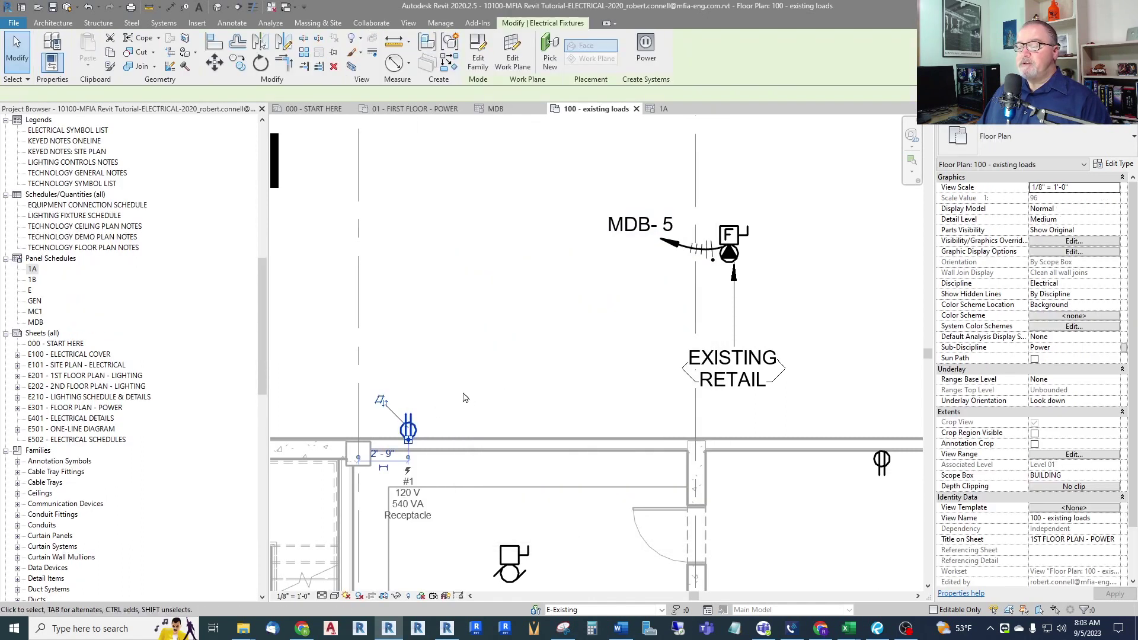
pyautogui.click(646, 51)
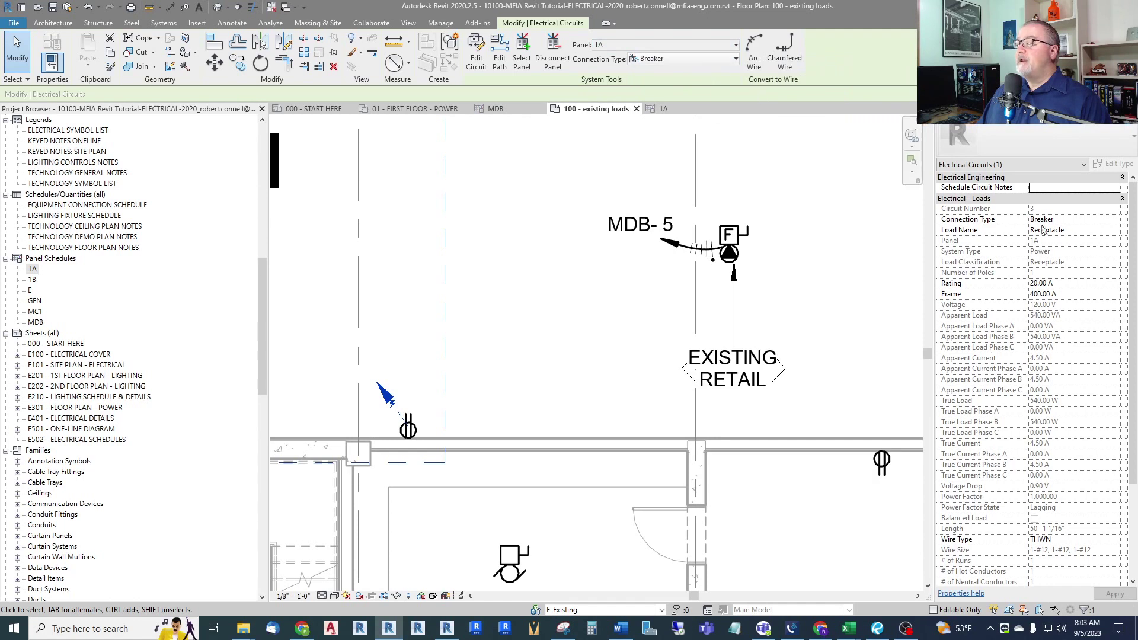
pyautogui.click(1075, 231)
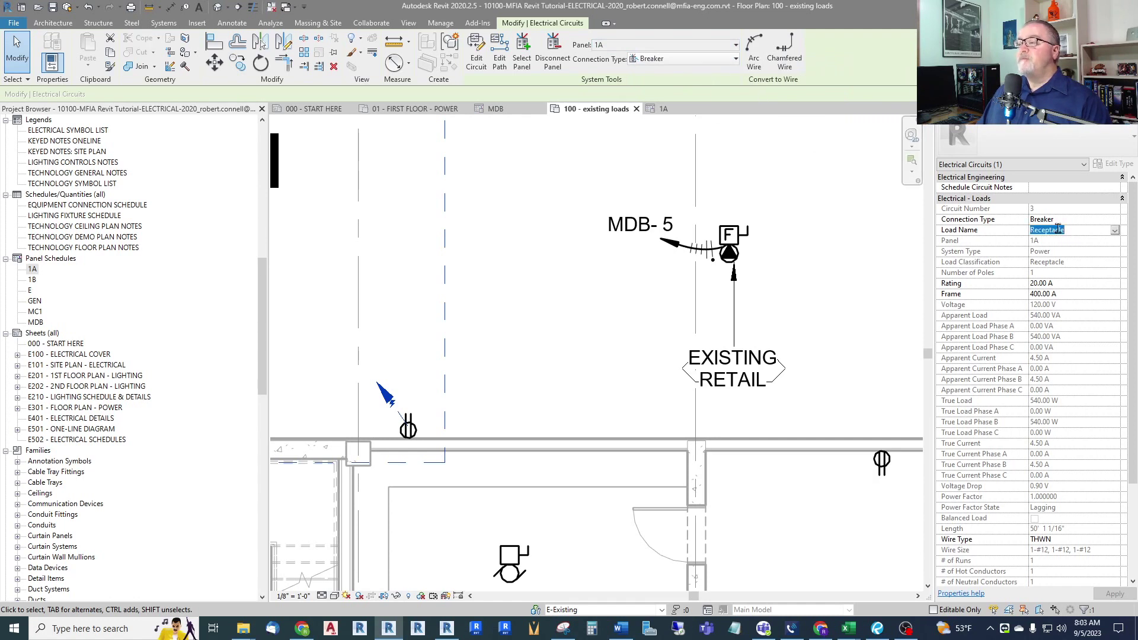
pyautogui.write('1A-')
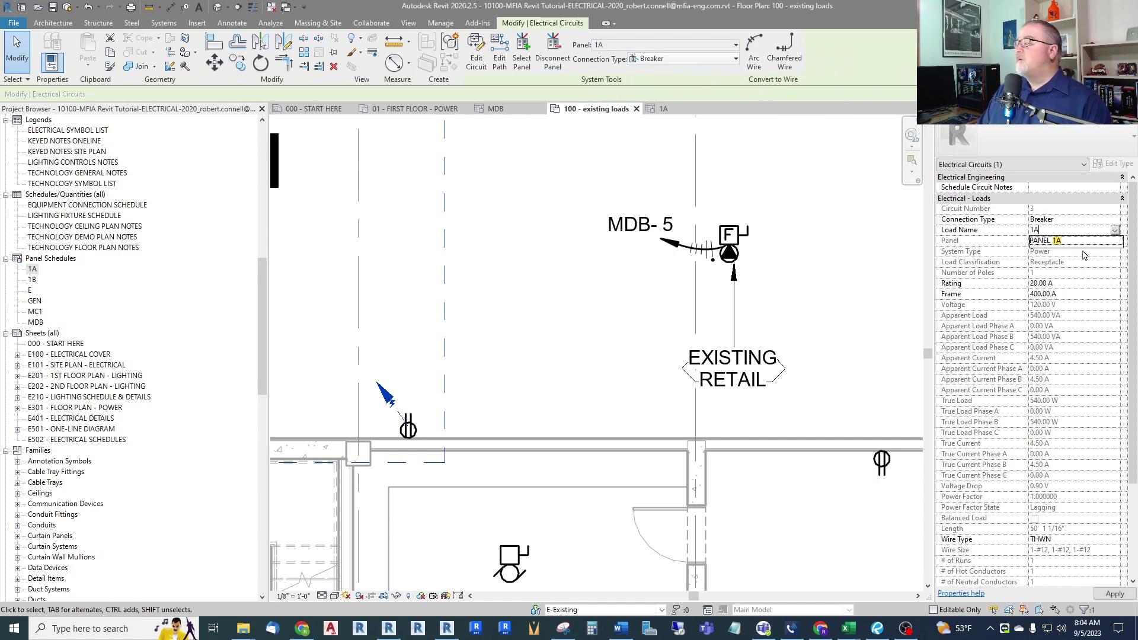
pyautogui.press('BackSpace')
pyautogui.press('BackSpace')
pyautogui.press('BackSpace')
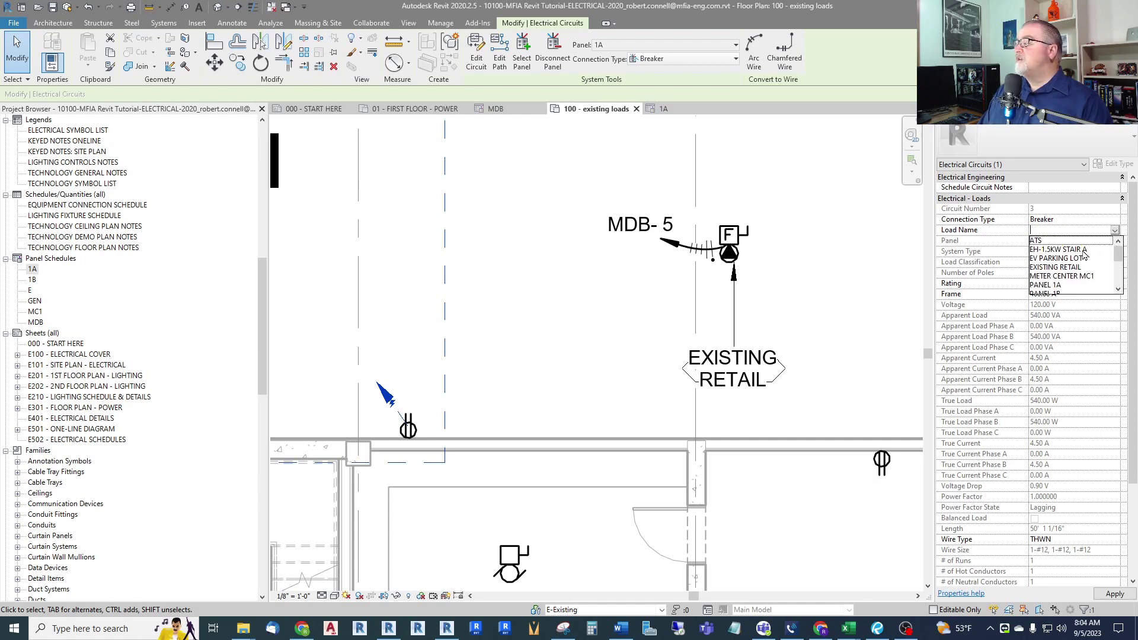
pyautogui.write('EXISWTING')
pyautogui.press('BackSpace')
pyautogui.press('BackSpace')
pyautogui.press('BackSpace')
pyautogui.press('BackSpace')
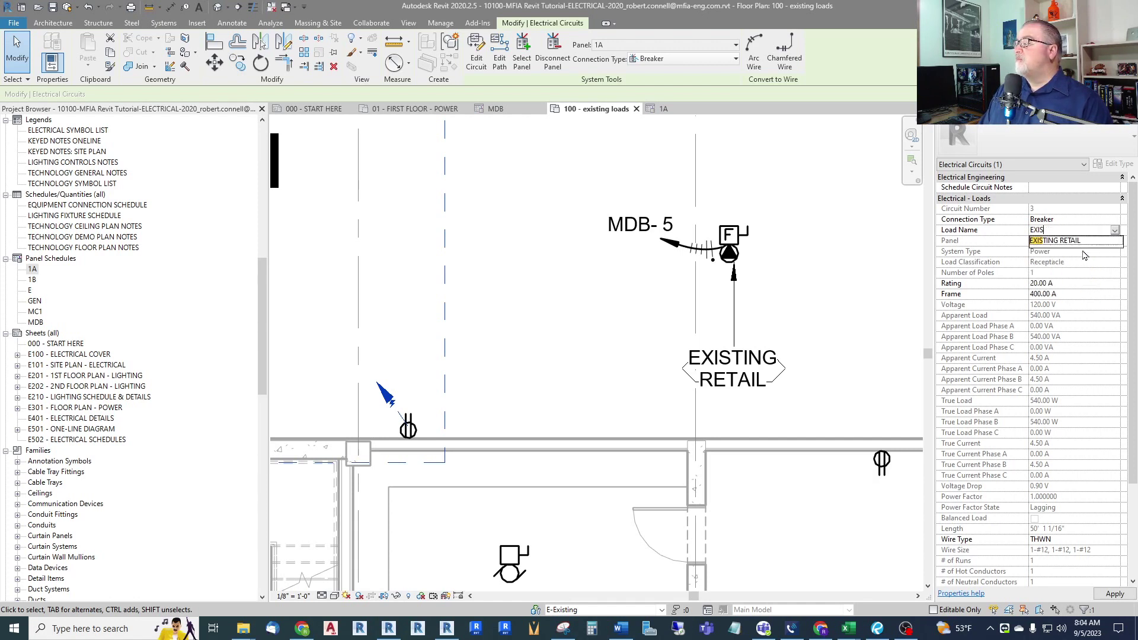
pyautogui.write('STING RECEPTS')
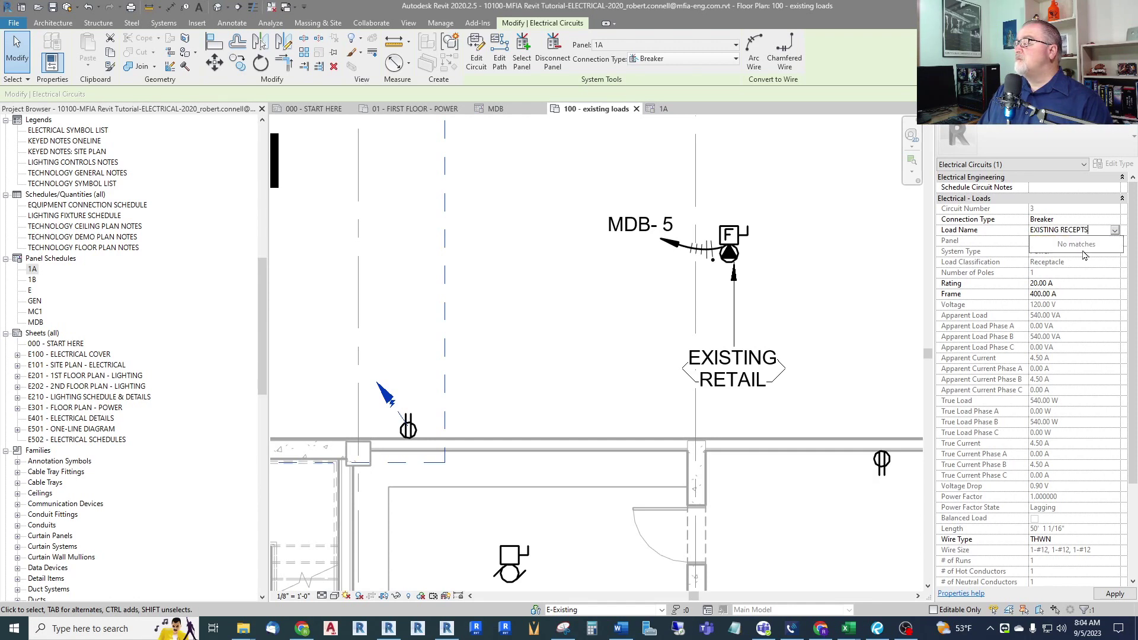
pyautogui.press('Return')
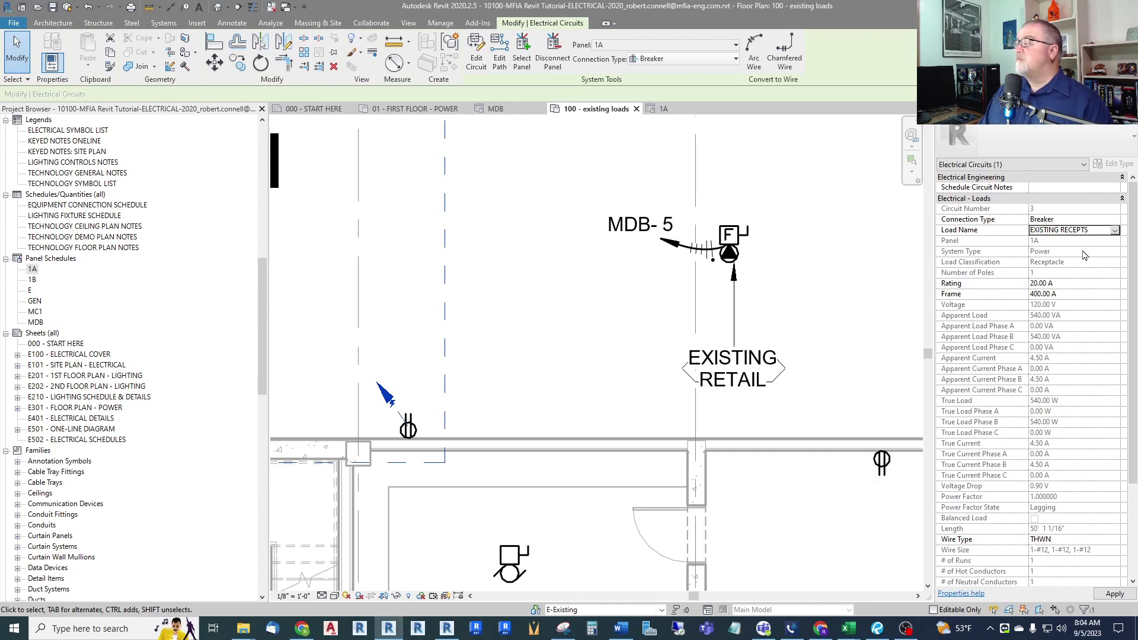
pyautogui.click(1114, 593)
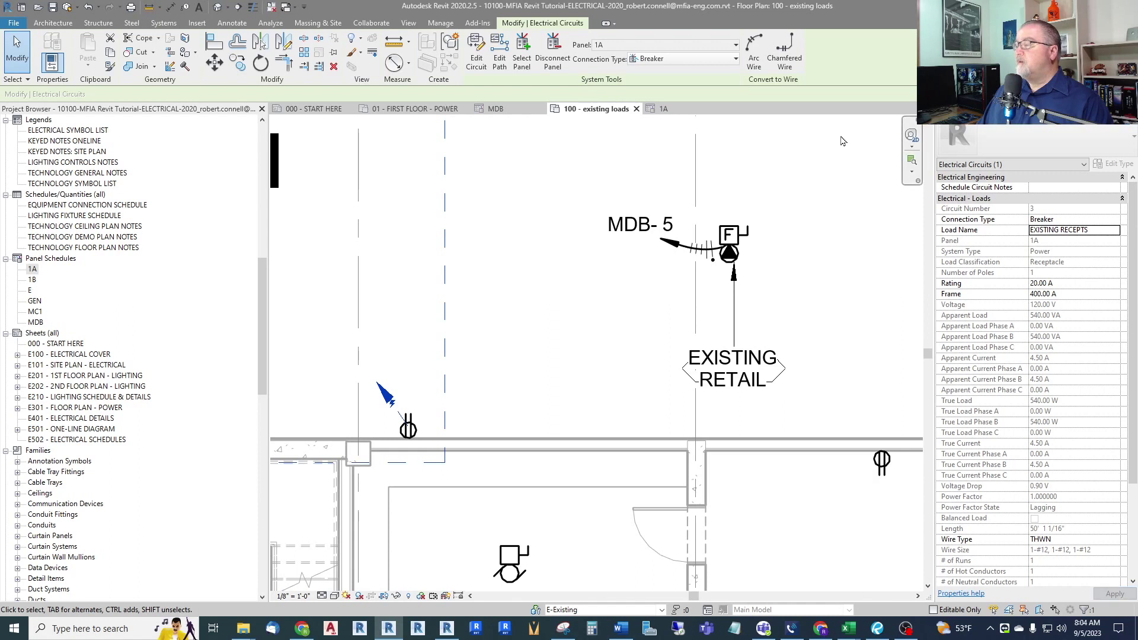
# - Tag the home-run wire (1A-3) and the receptacle (EXISTING A1-25), then view panel 1A's schedule
pyautogui.click(386, 395)
pyautogui.press('Escape')
pyautogui.click(185, 7)
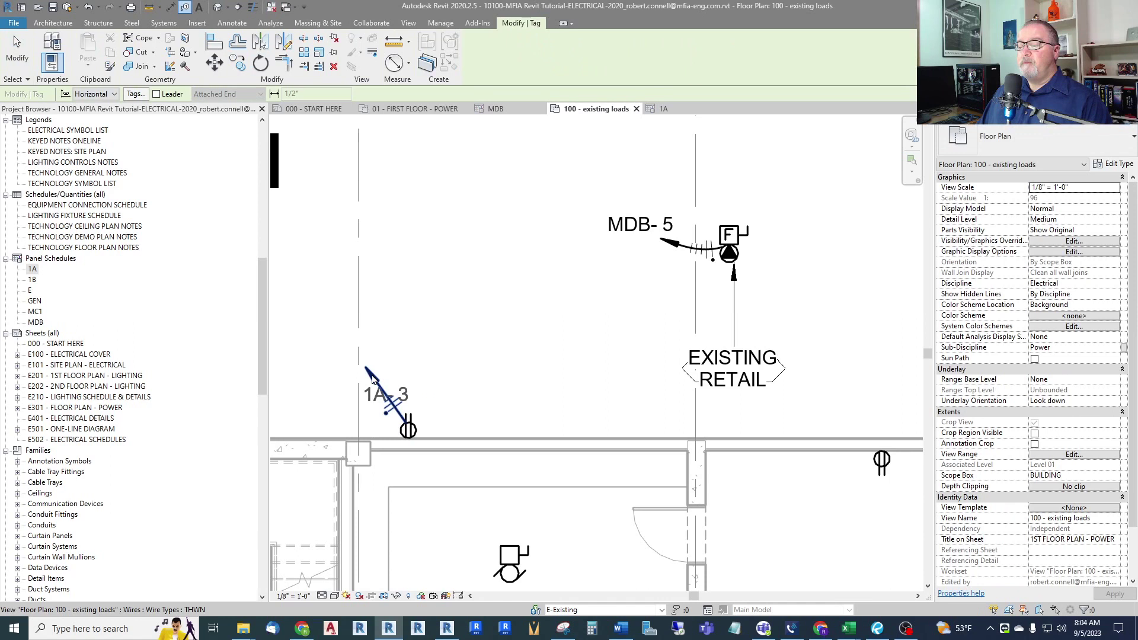
pyautogui.click(388, 408)
pyautogui.moveTo(389, 408); pyautogui.dragTo(359, 372)
pyautogui.press('Escape')
pyautogui.press('Escape')
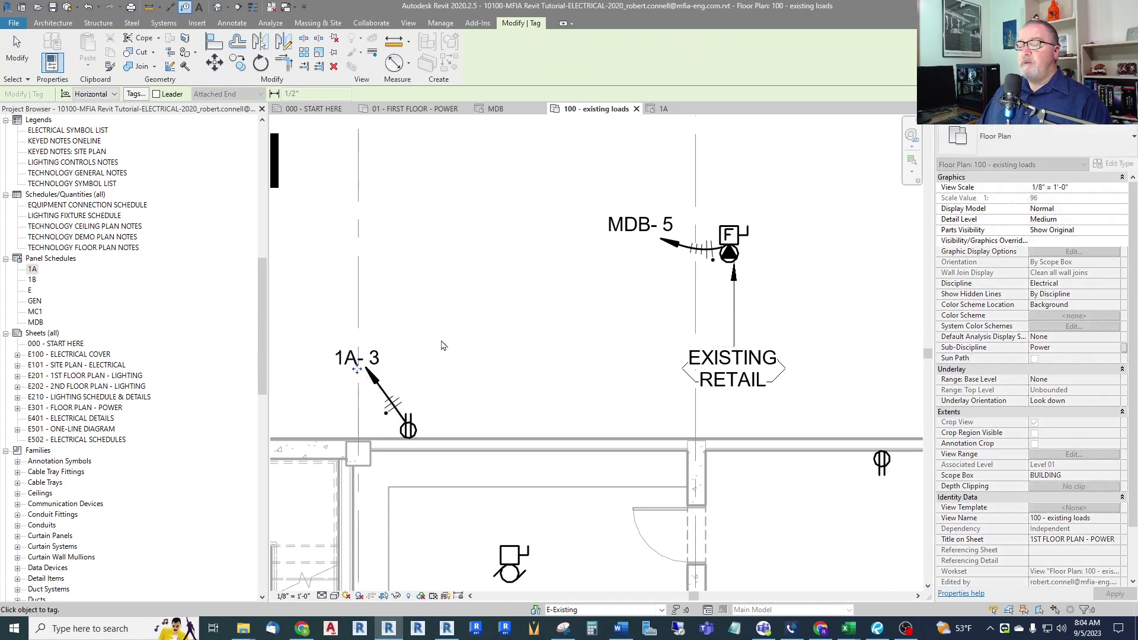
pyautogui.click(185, 7)
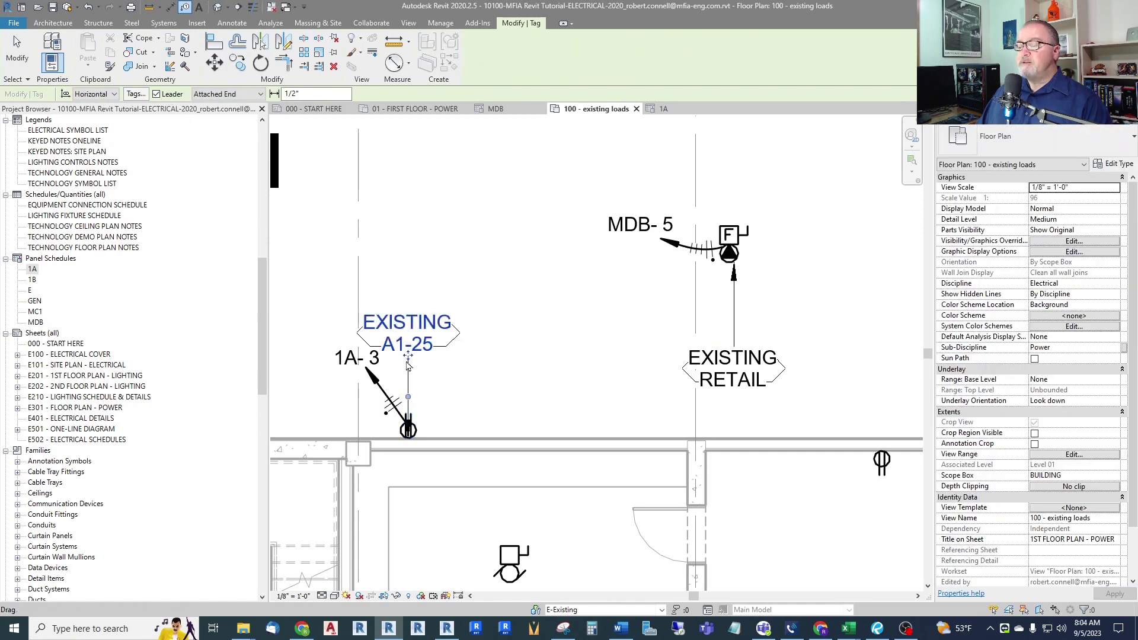
pyautogui.click(411, 427)
pyautogui.press('Escape')
pyautogui.press('Escape')
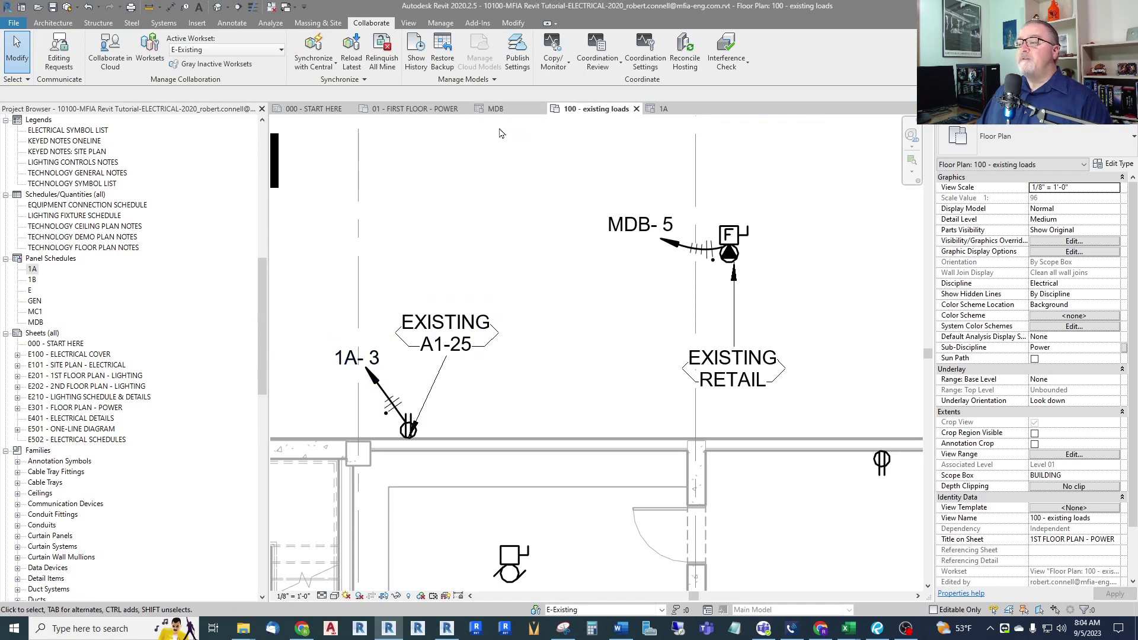
pyautogui.click(659, 111)
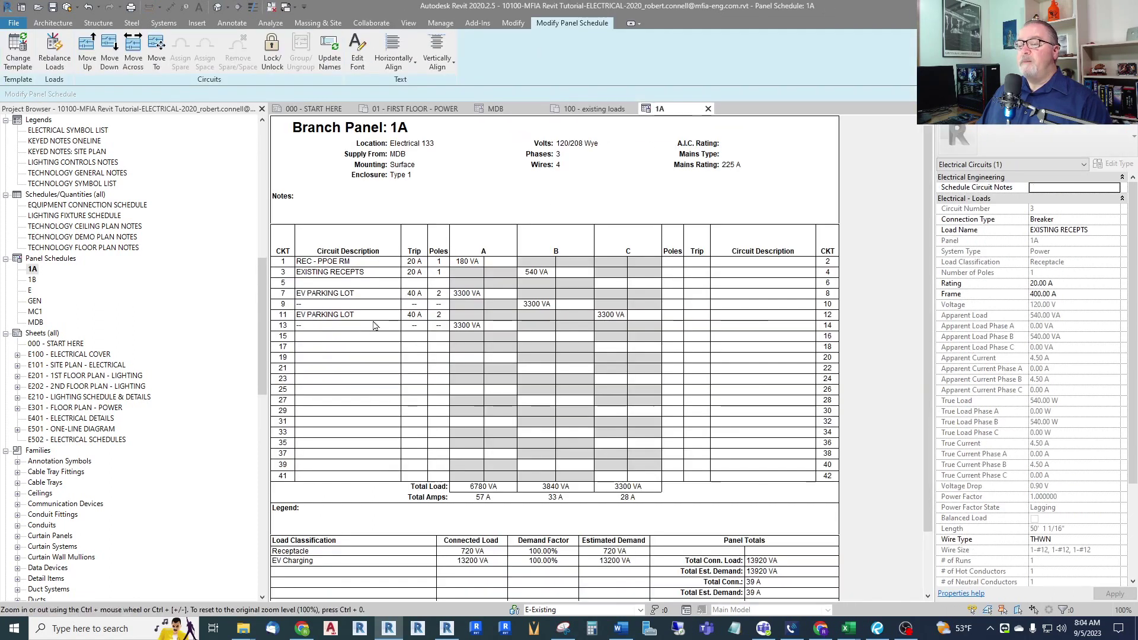
# - Move EXISTING RECEPTS to slot 25, then reselect the receptacle on the existing loads plan
pyautogui.click(373, 273)
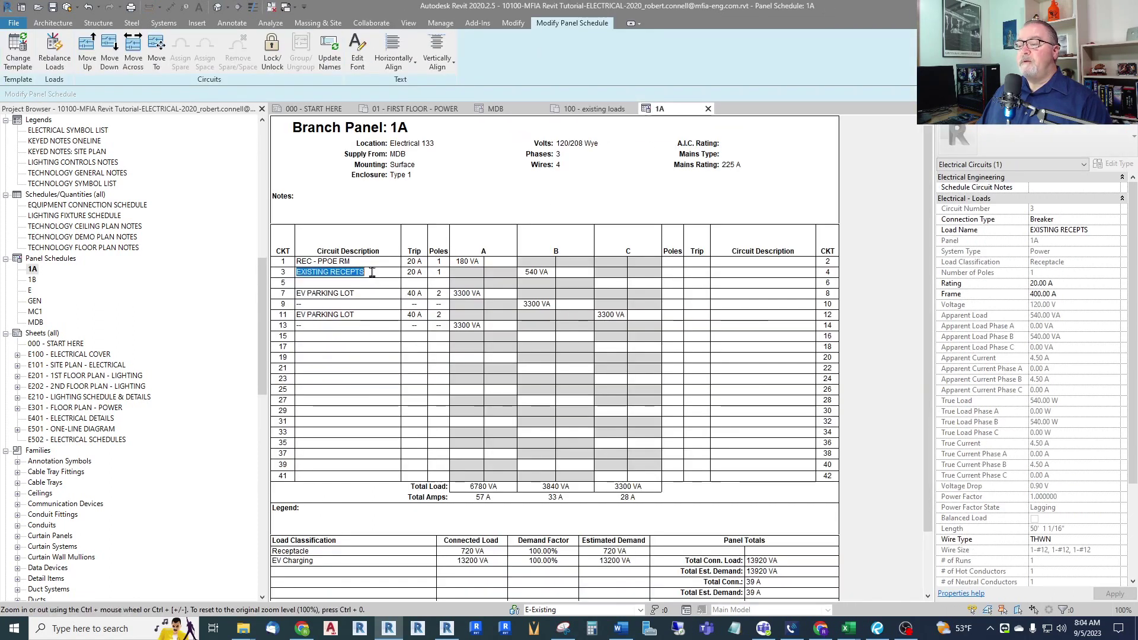
pyautogui.click(162, 61)
pyautogui.click(330, 389)
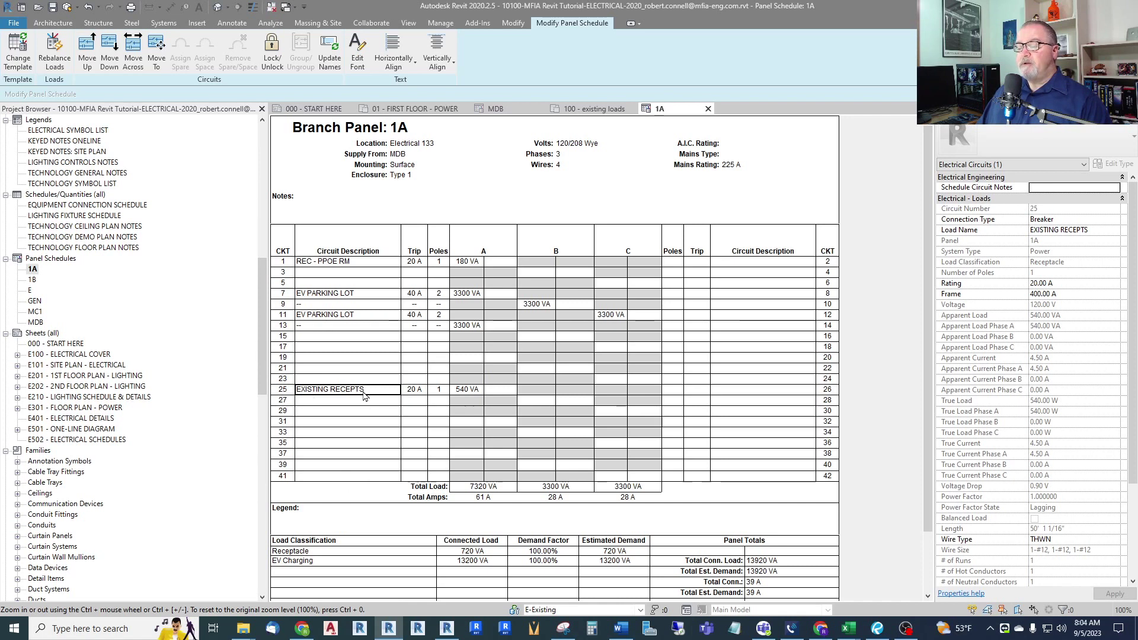
pyautogui.click(602, 109)
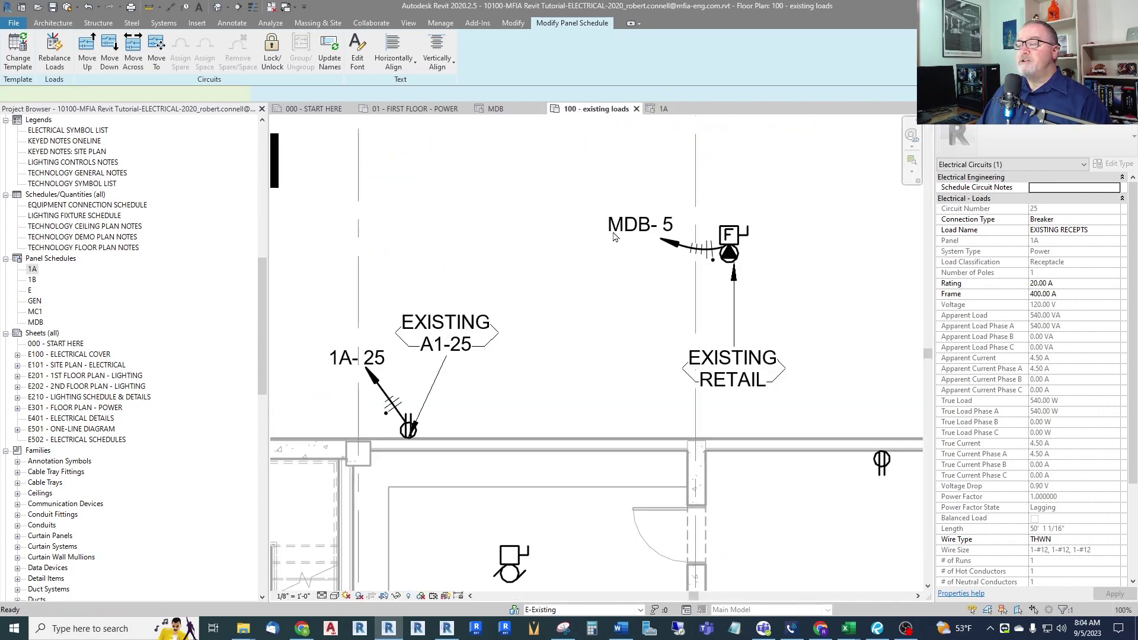
pyautogui.click(405, 433)
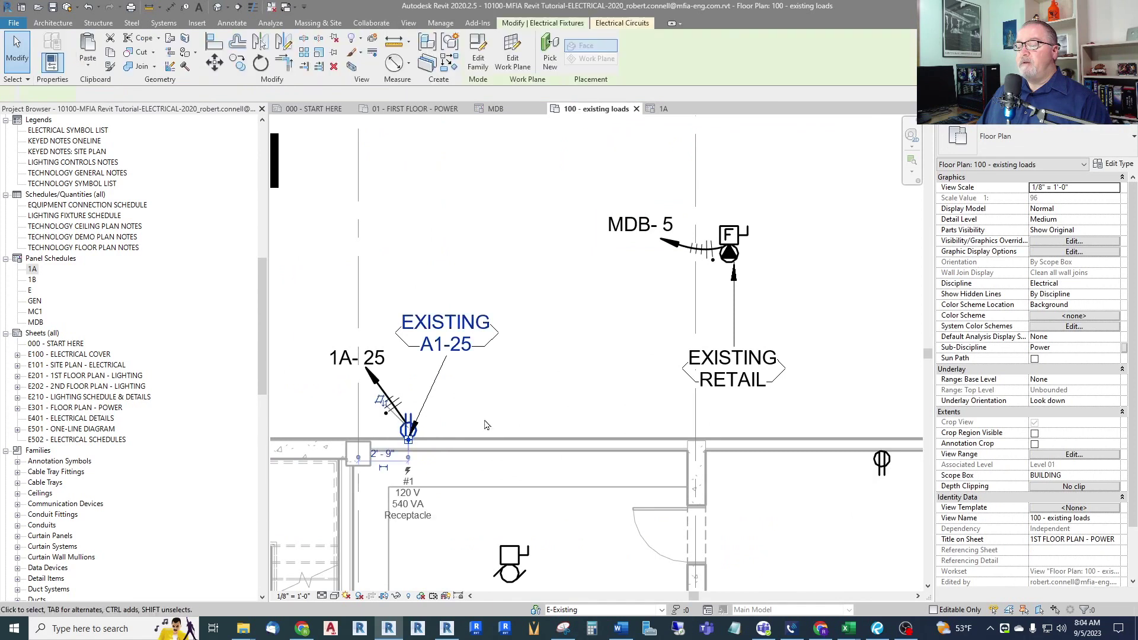
# - Set the receptacle type's Load Classification to Existing Load in Type Properties
pyautogui.click(1114, 165)
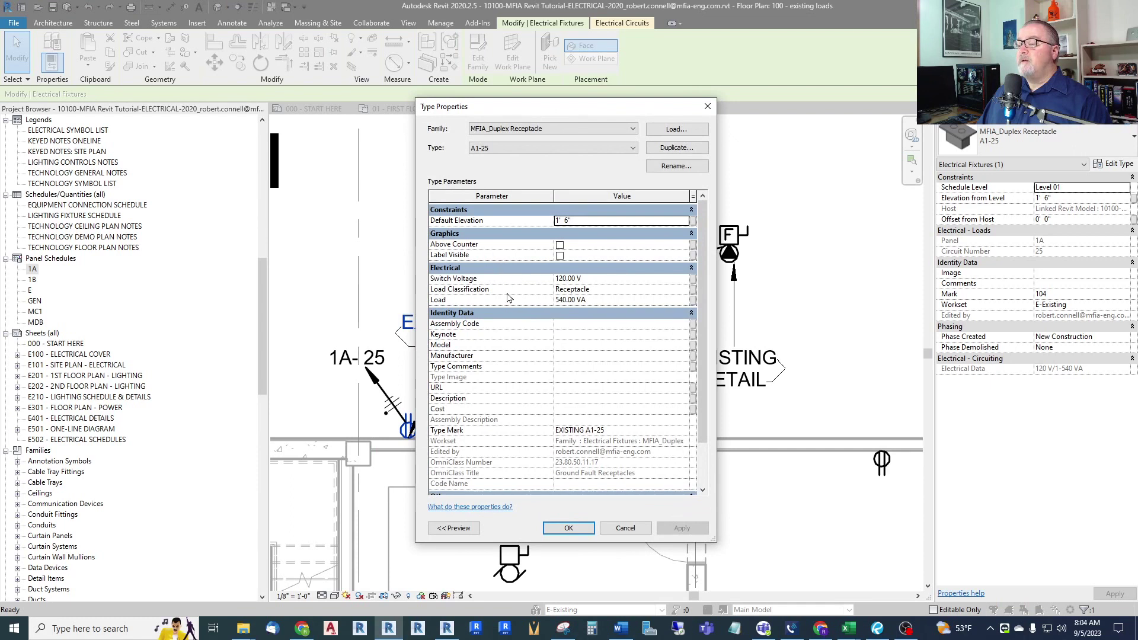
pyautogui.click(683, 290)
pyautogui.click(686, 290)
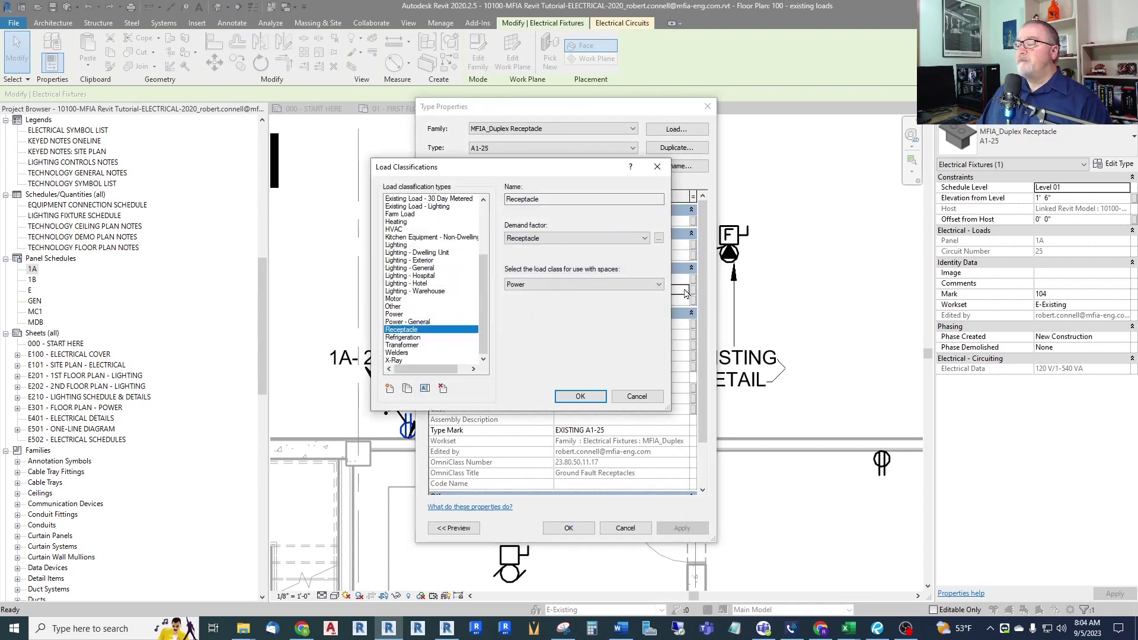
pyautogui.scroll(3, 430, 320)
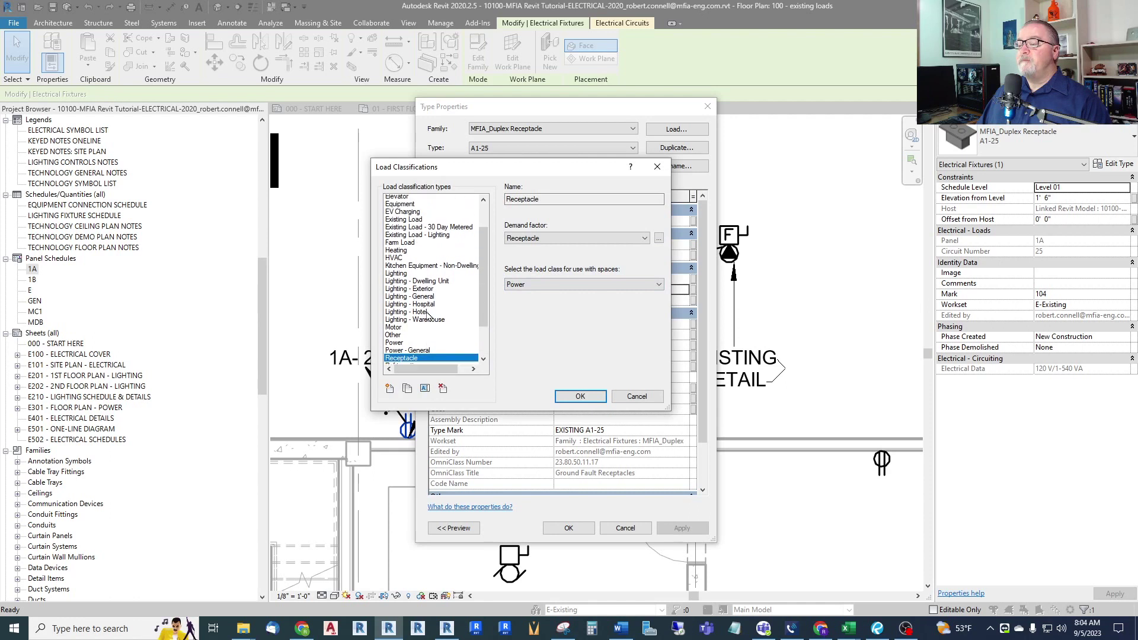
pyautogui.click(409, 261)
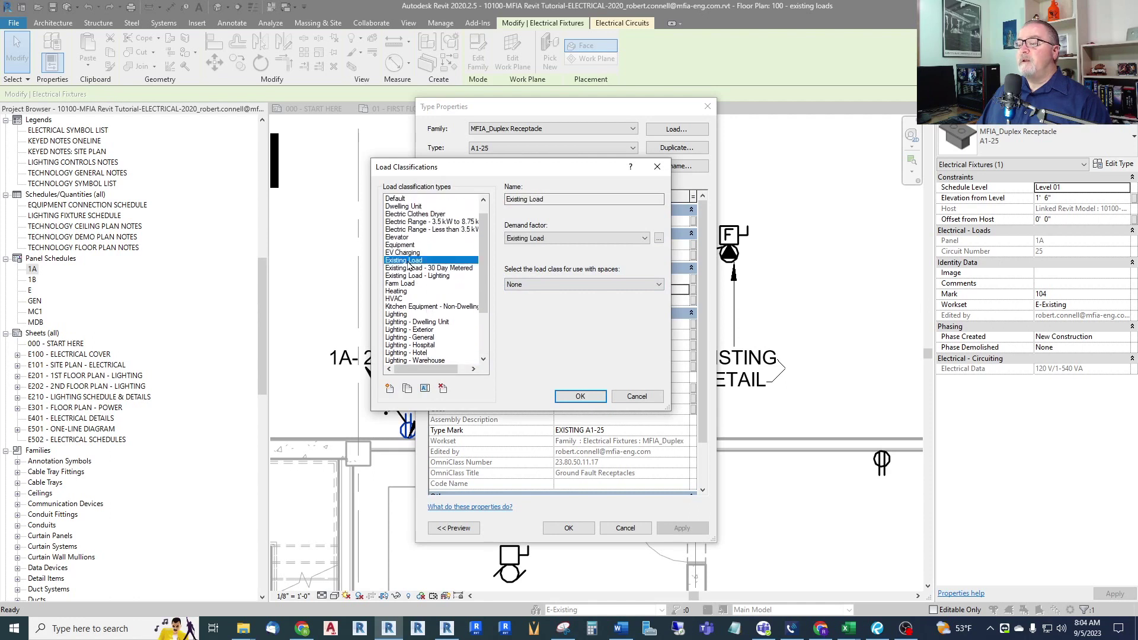
pyautogui.click(576, 395)
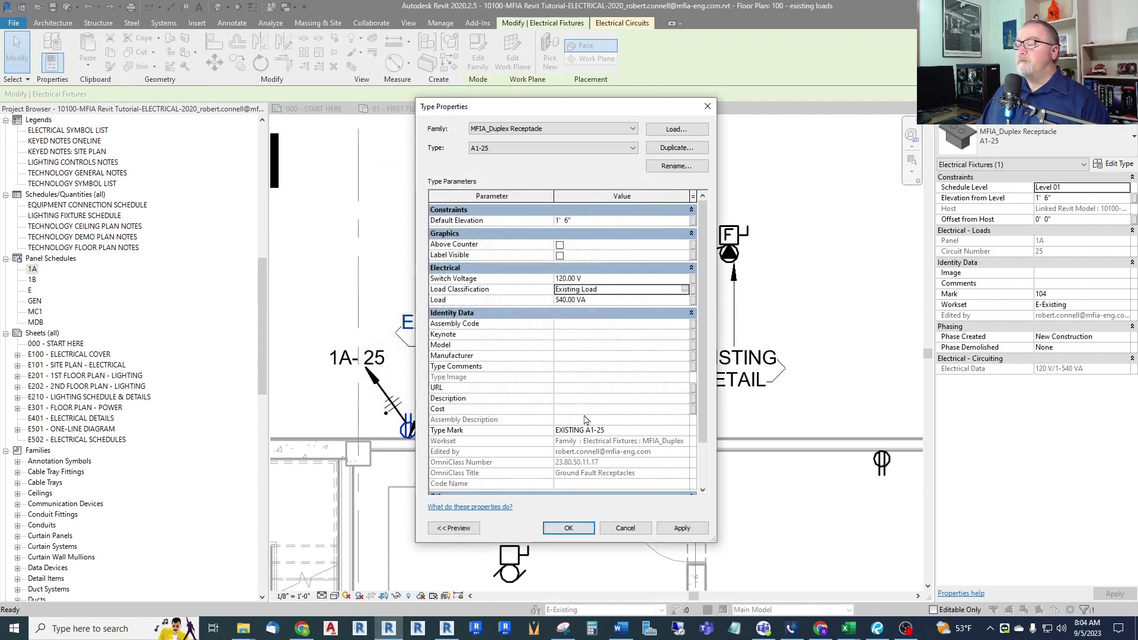
pyautogui.click(568, 528)
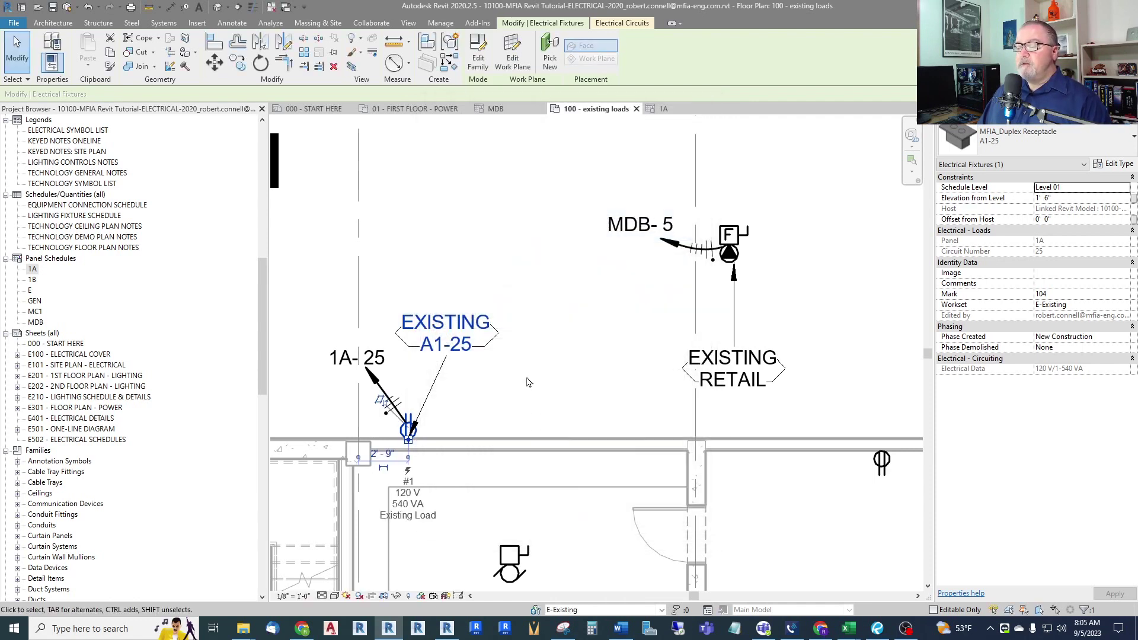
pyautogui.click(529, 383)
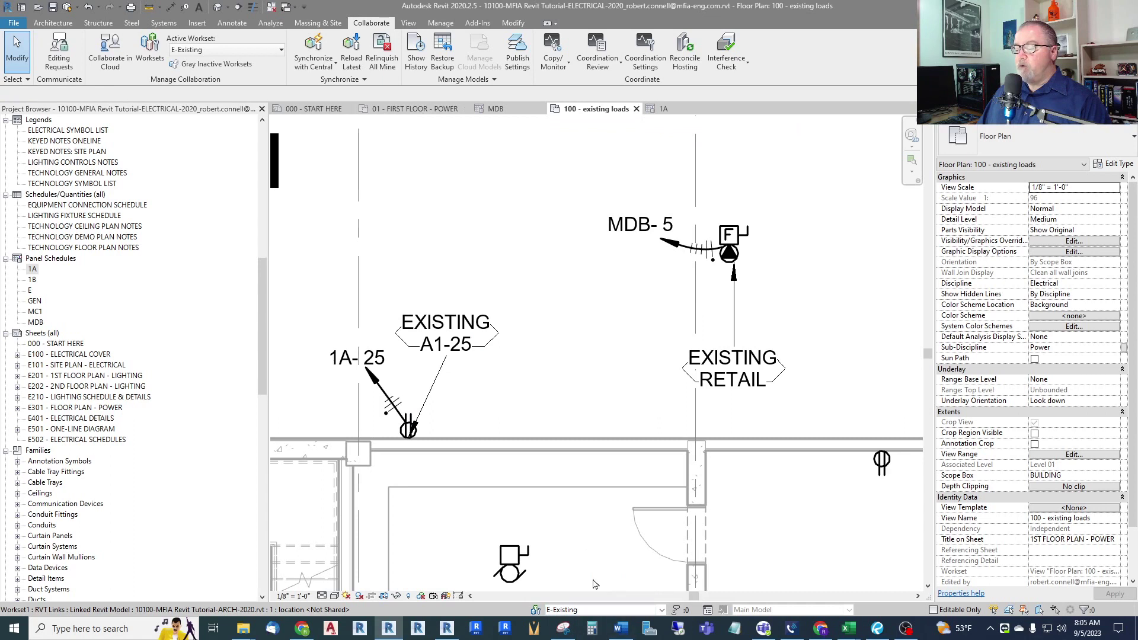
pyautogui.click(424, 111)
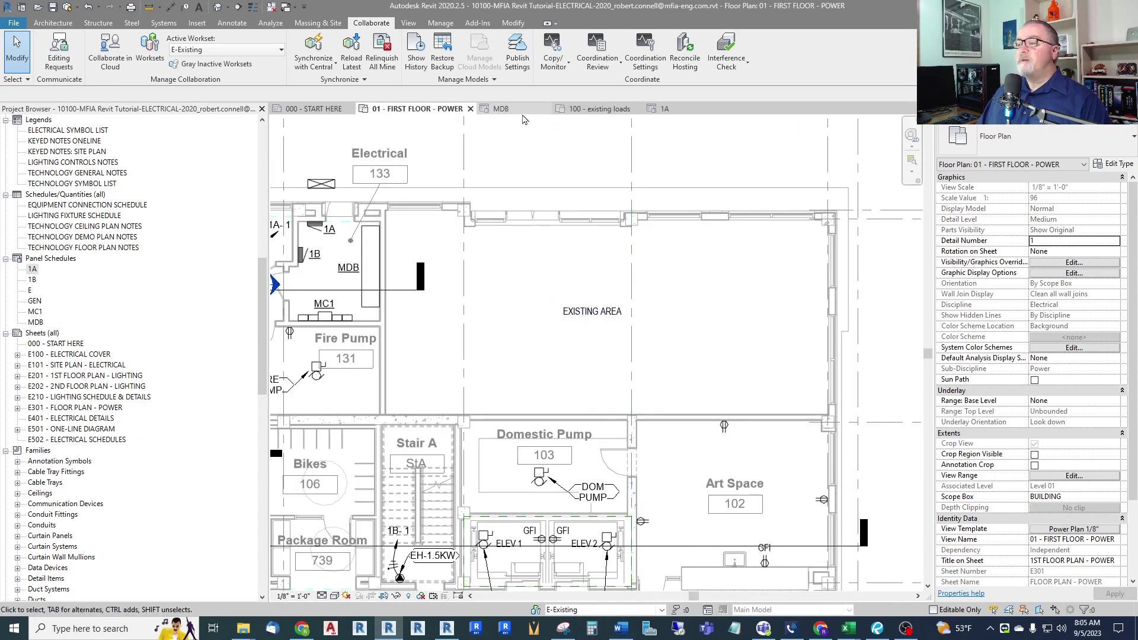
pyautogui.click(666, 109)
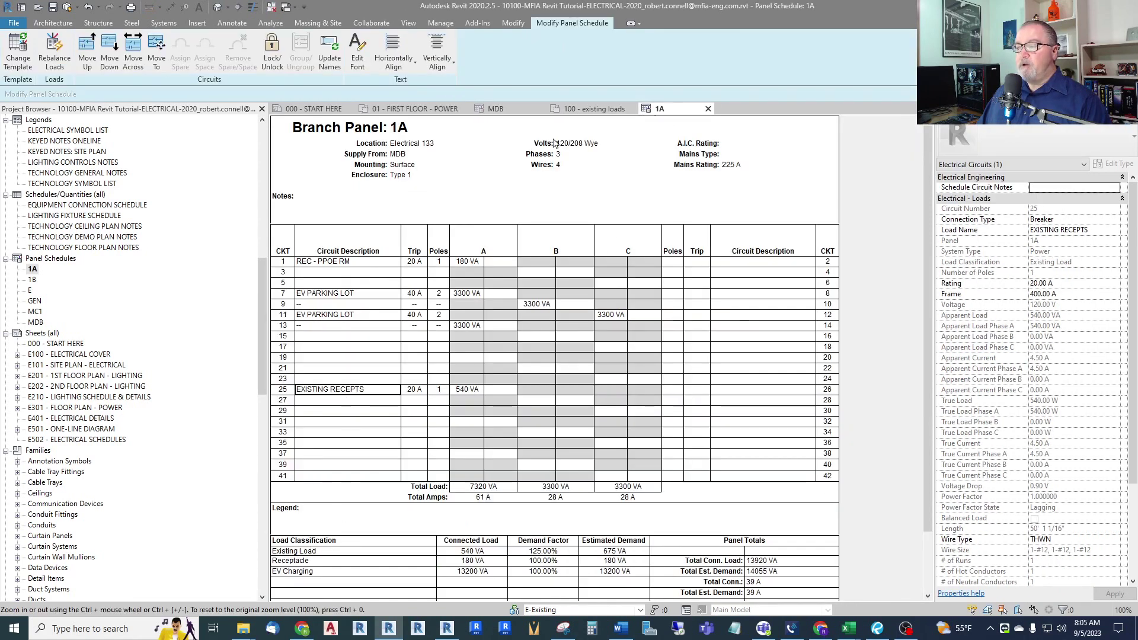
pyautogui.click(509, 110)
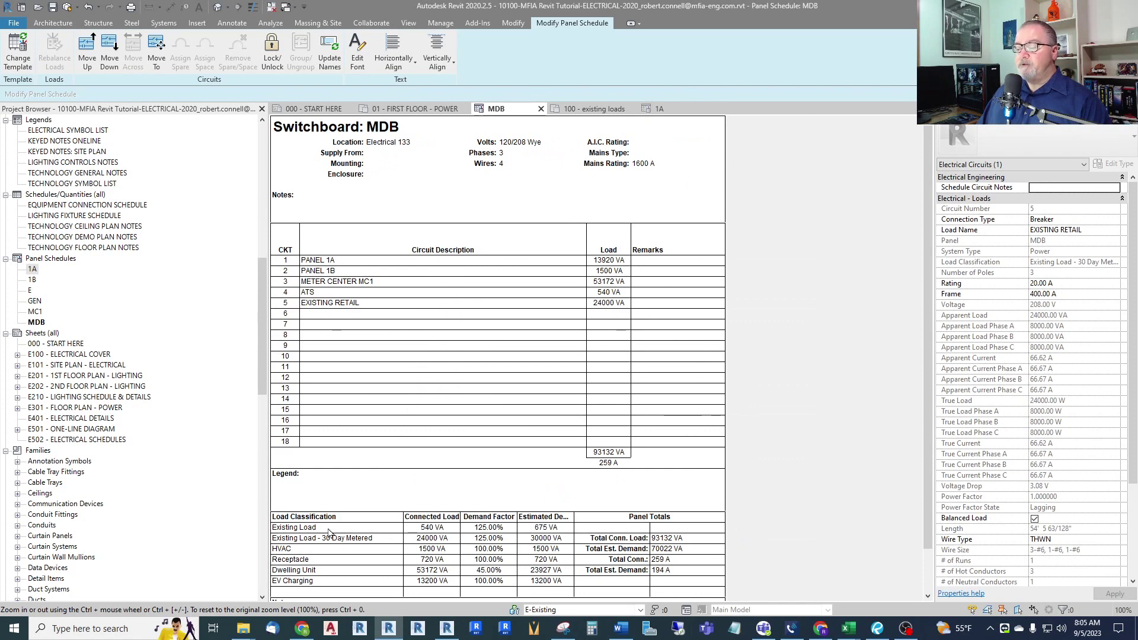
pyautogui.hotkey('ctrl', 'Tab')
pyautogui.scroll(-5, 550, 320)
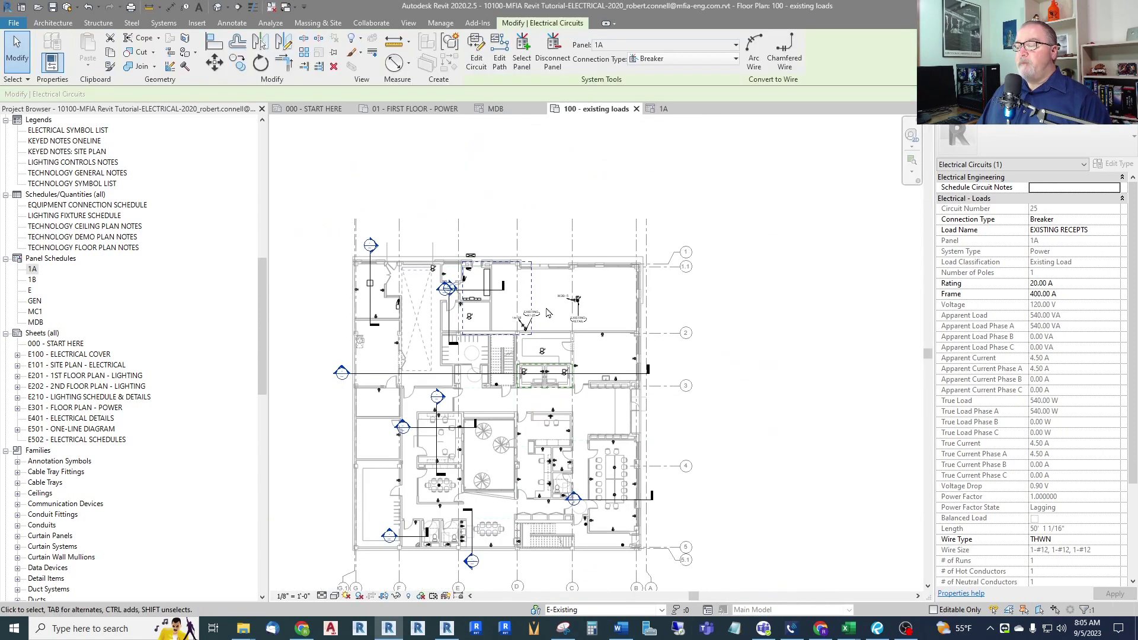
pyautogui.scroll(-1, 529, 383)
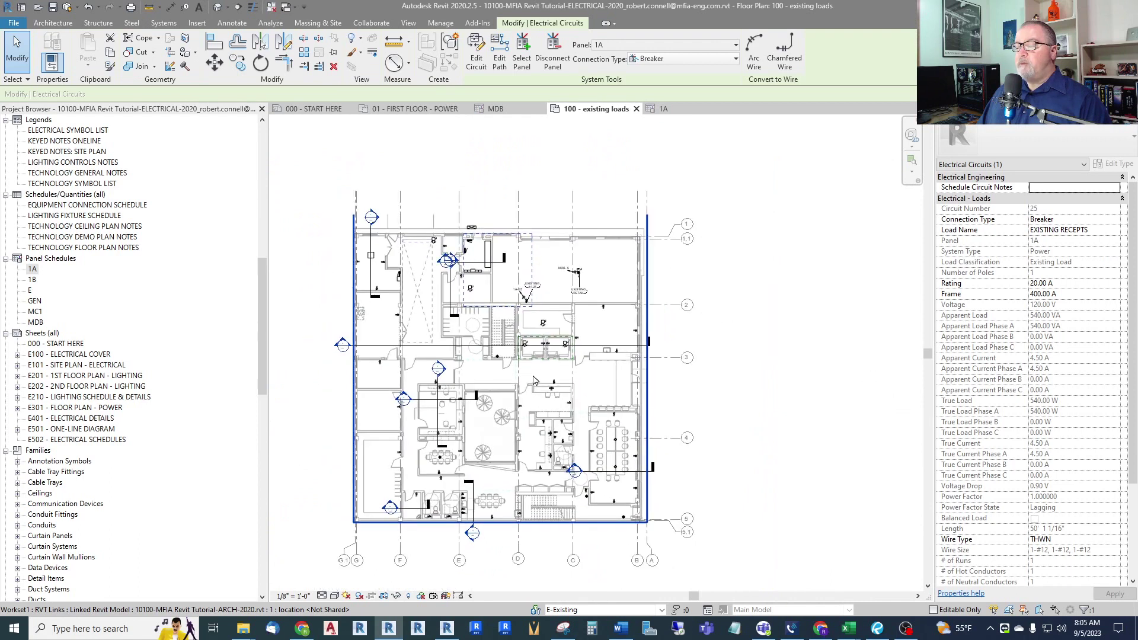